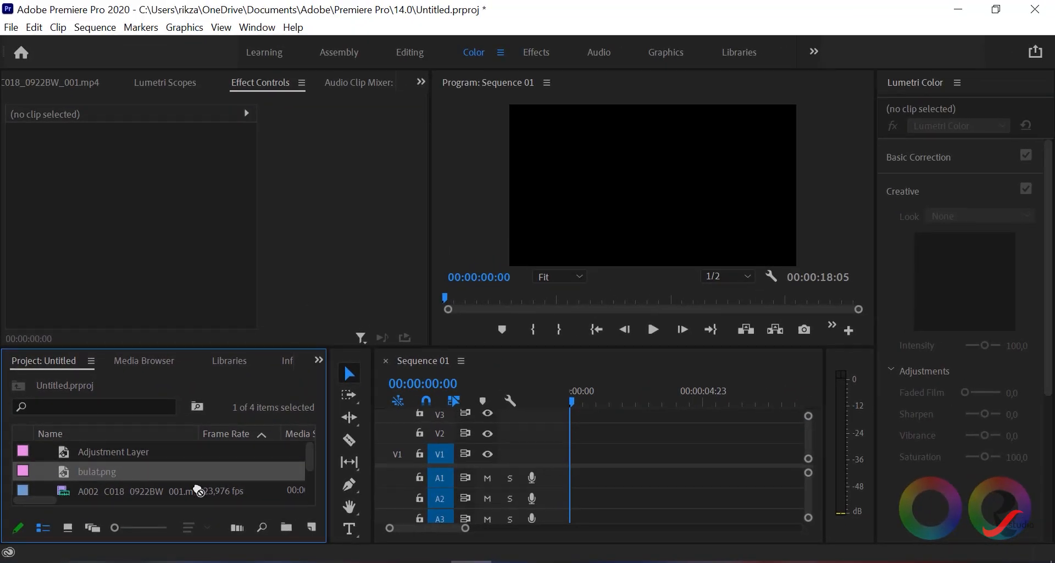
- Place bulat.png at the start of video track V1 and reduce its scale to 26
{"action": "scroll", "coordinate": [330, 440], "scroll_direction": "down", "scroll_amount": 2}
{"action": "left_click_drag", "start_coordinate": [388, 504], "coordinate": [579, 460]}
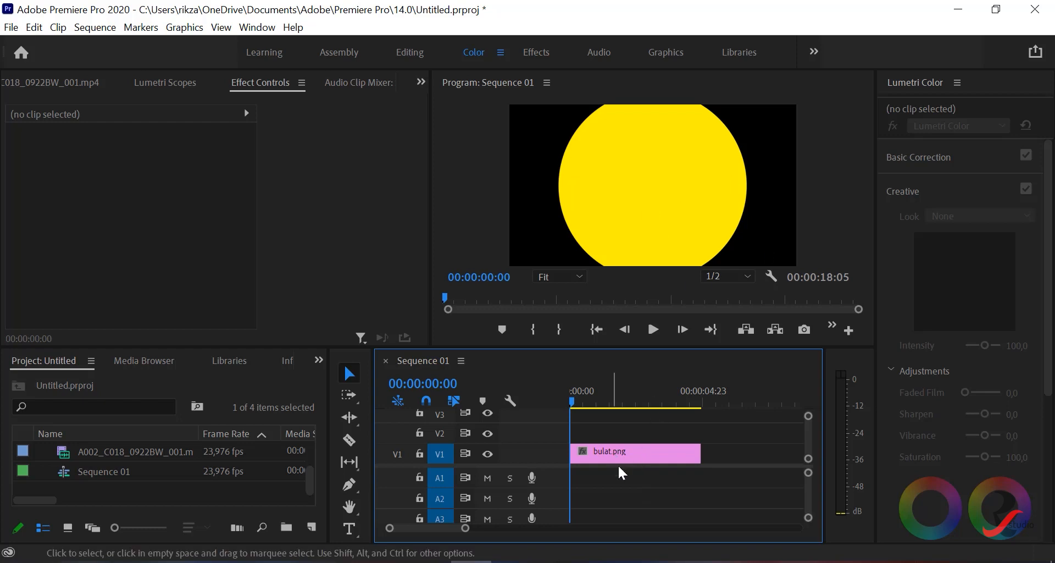
{"action": "left_click", "coordinate": [619, 453]}
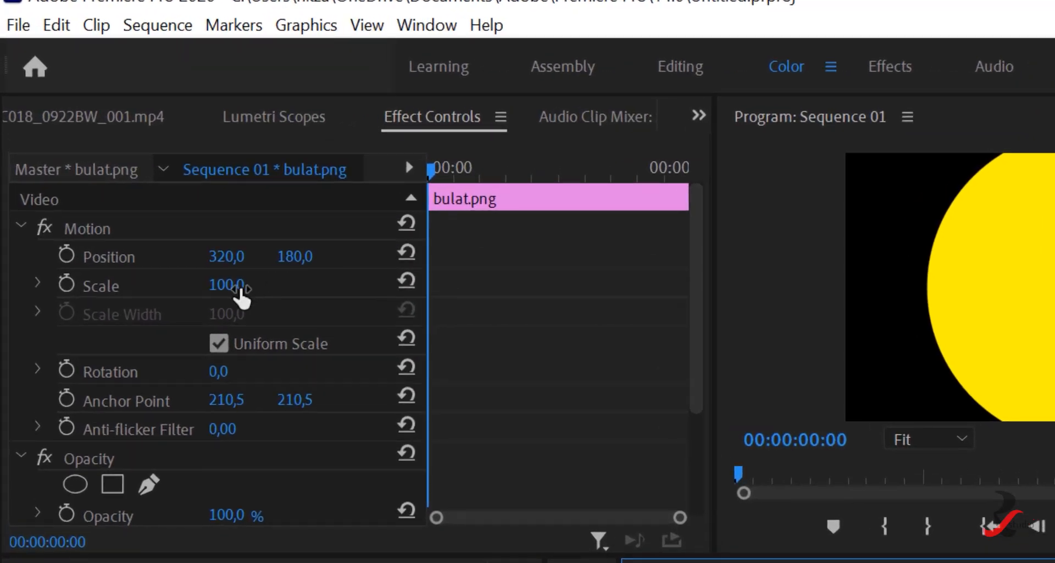
{"action": "left_click_drag", "start_coordinate": [234, 287], "coordinate": [212, 287]}
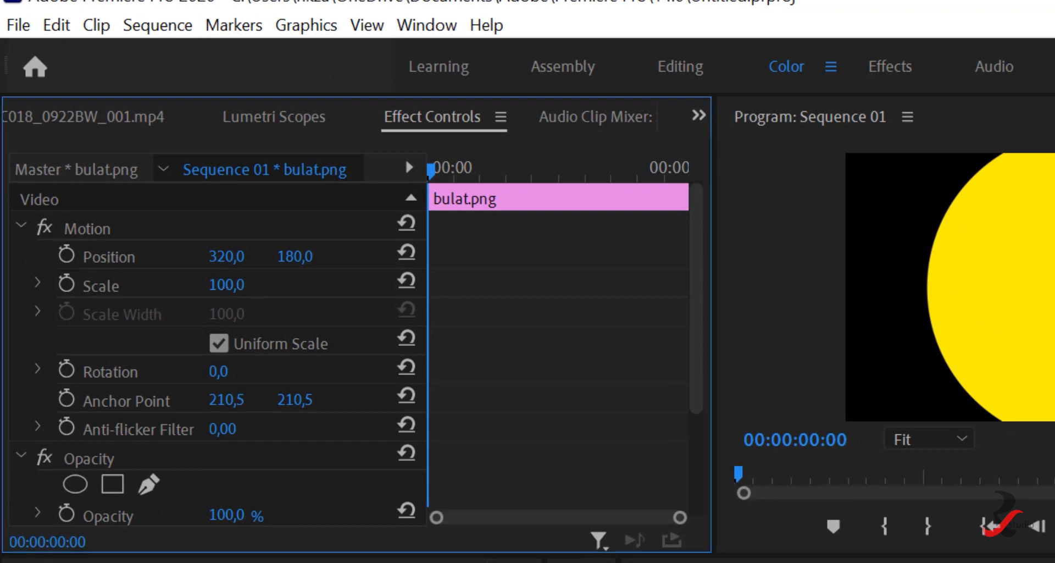
{"action": "left_click_drag", "start_coordinate": [134, 185], "coordinate": [109, 185]}
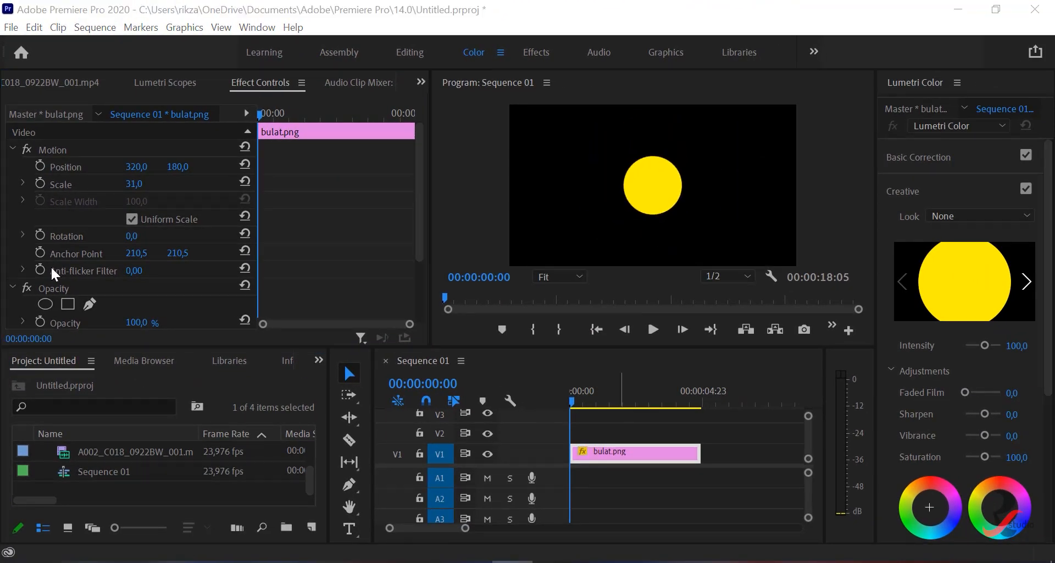
{"action": "left_click", "coordinate": [129, 185]}
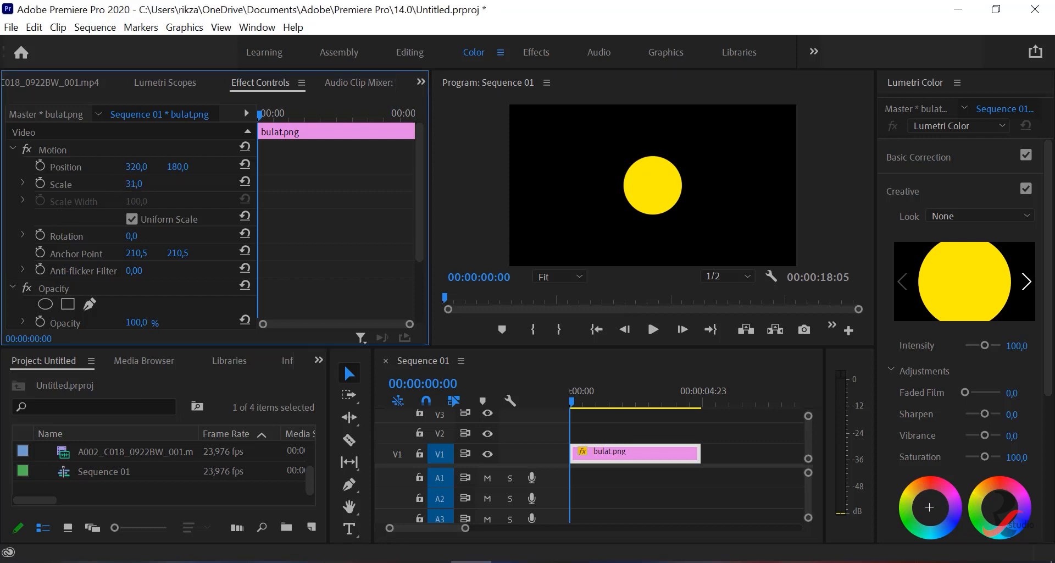
{"action": "left_click_drag", "start_coordinate": [129, 184], "coordinate": [127, 185]}
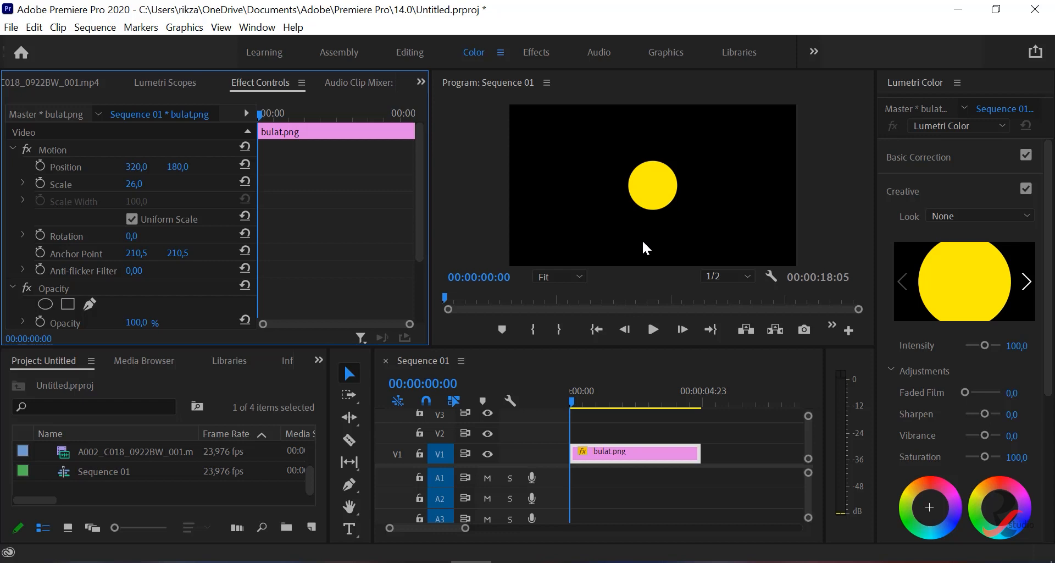
- Move the circle to the frame's lower edge at about 301.6, 304.9 and start Position keyframing at 00:00:00:00
{"action": "left_click", "coordinate": [58, 166]}
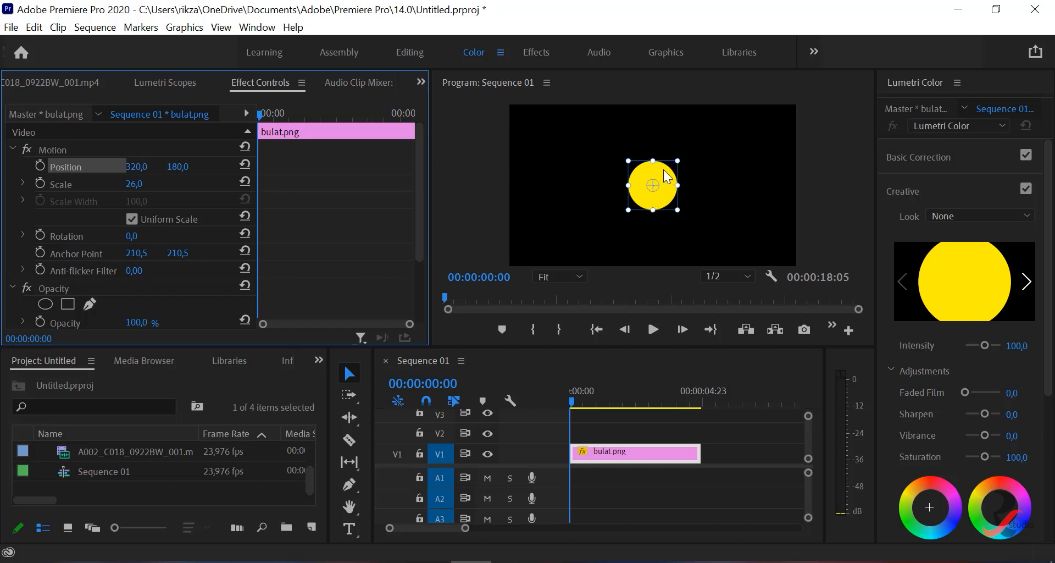
{"action": "left_click_drag", "start_coordinate": [664, 170], "coordinate": [655, 226]}
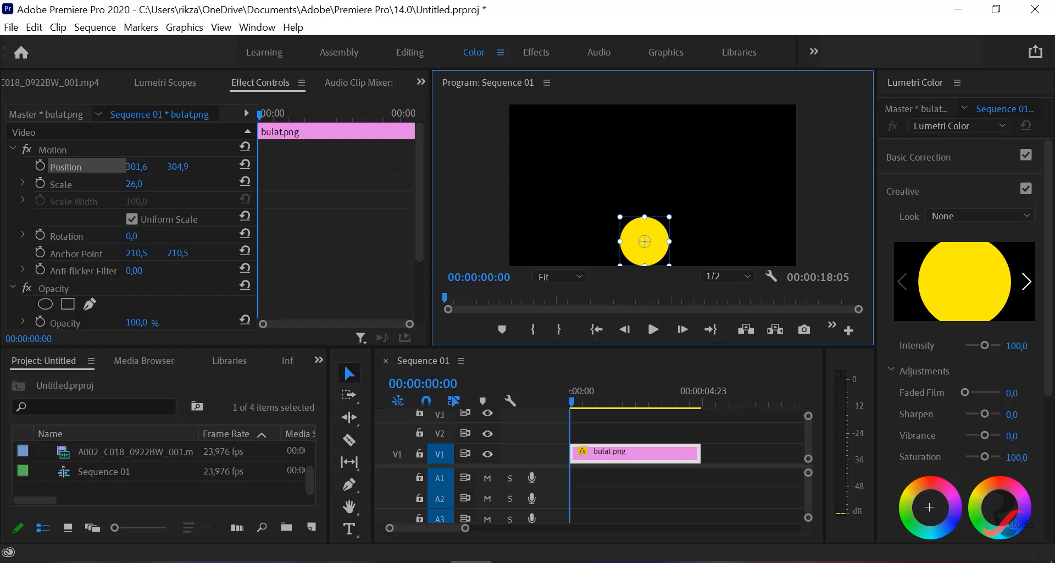
{"action": "left_click", "coordinate": [512, 561]}
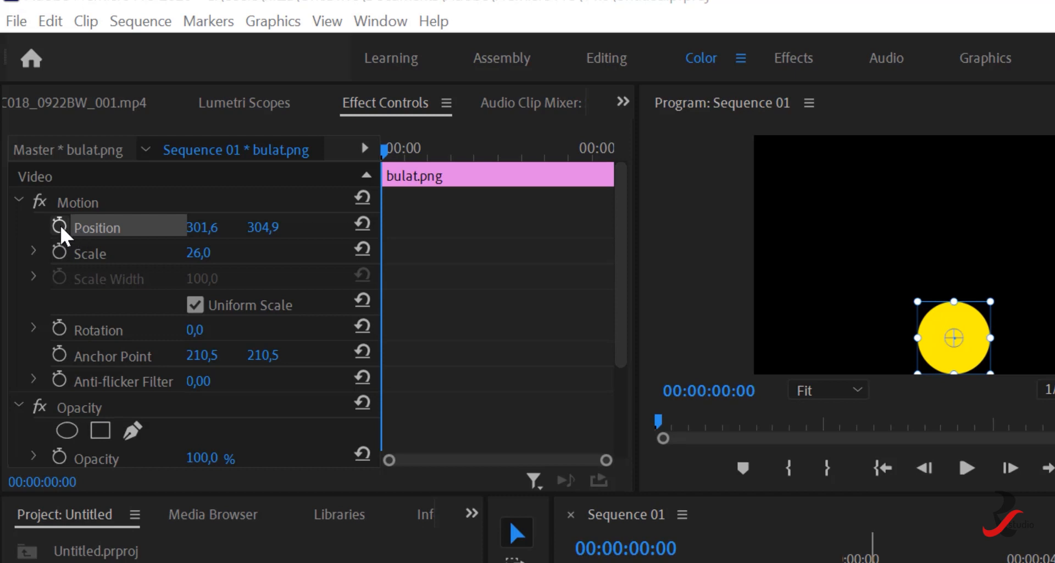
{"action": "left_click", "coordinate": [59, 226]}
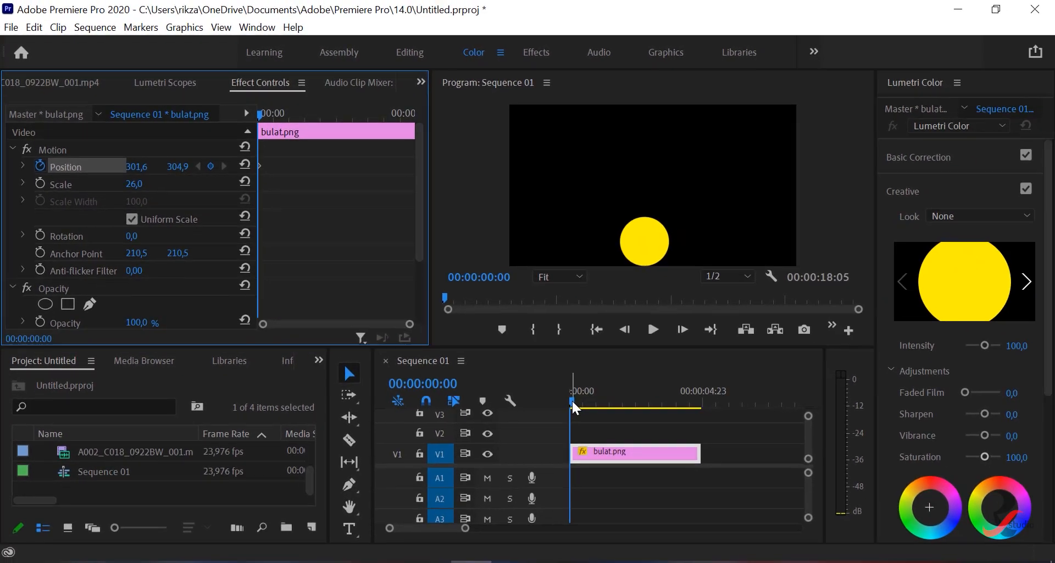
{"action": "left_click", "coordinate": [708, 488]}
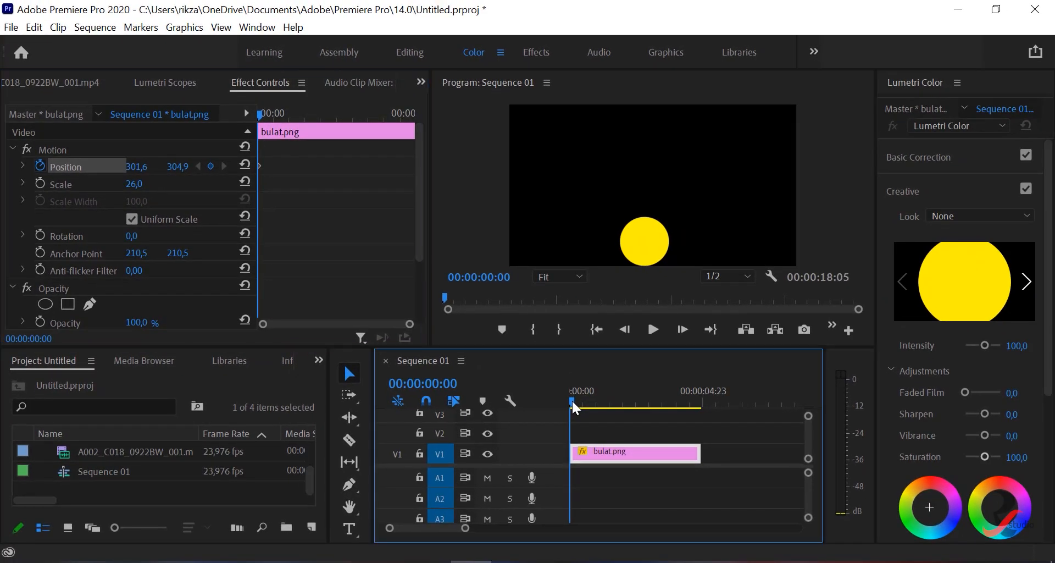
- Add a Position keyframe at 00:00:01:00 that raises the circle to a vertical position of 56.9
{"action": "left_click_drag", "start_coordinate": [572, 400], "coordinate": [604, 401]}
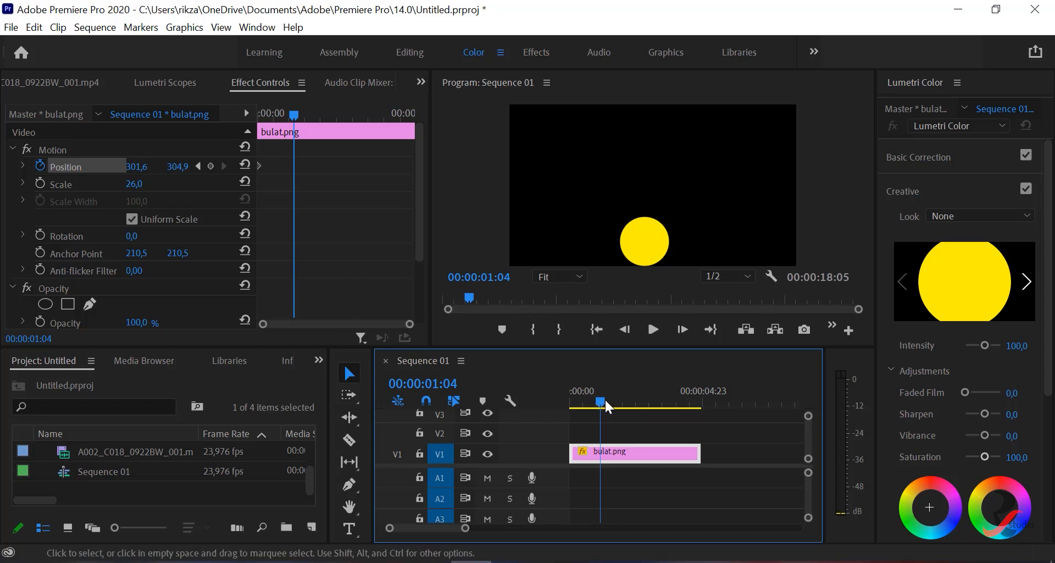
{"action": "left_click", "coordinate": [494, 284]}
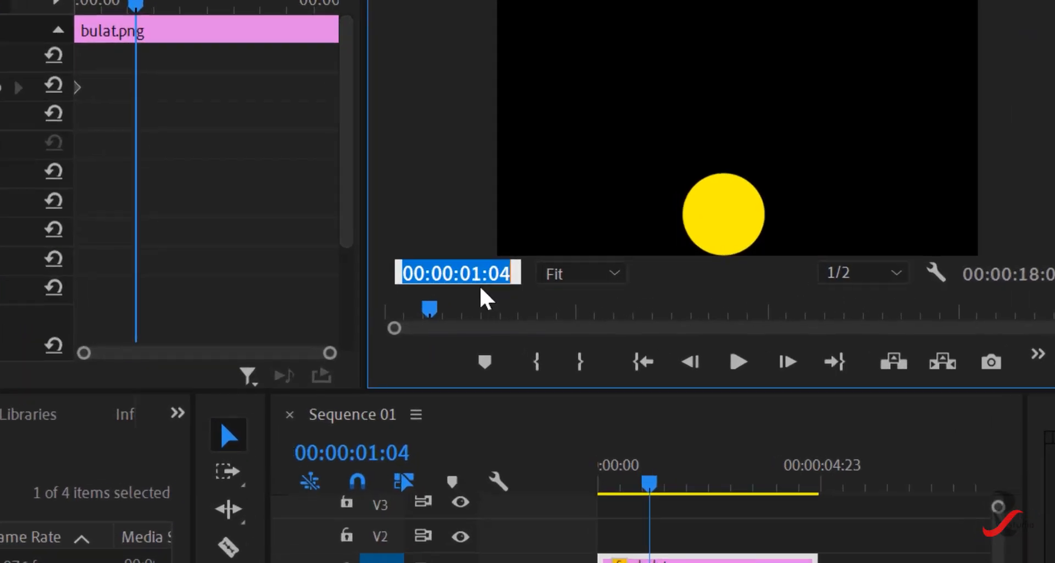
{"action": "left_click", "coordinate": [511, 277]}
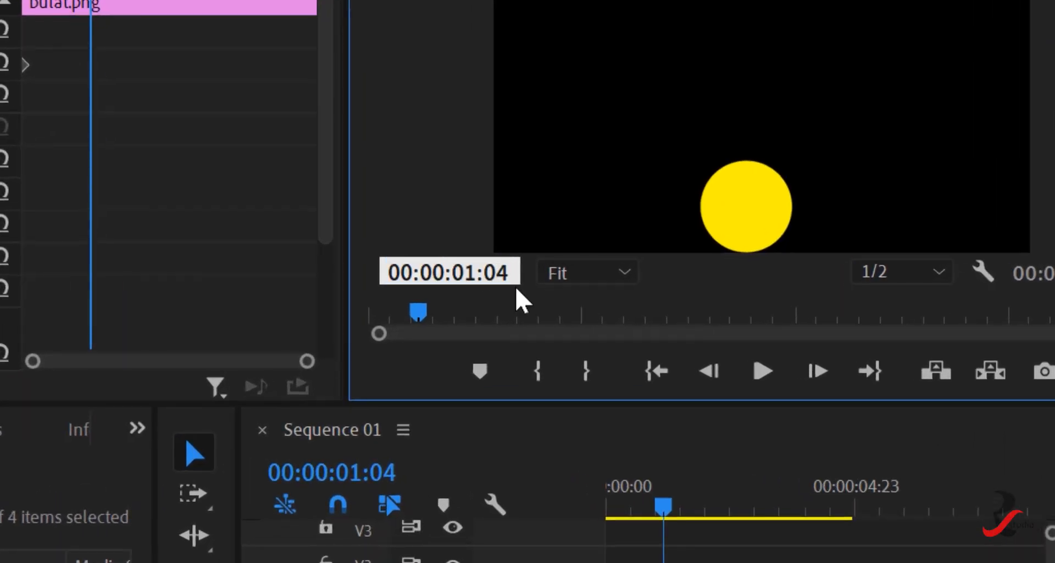
{"action": "key", "text": "BackSpace"}
{"action": "type", "text": "0"}
{"action": "key", "text": "Return"}
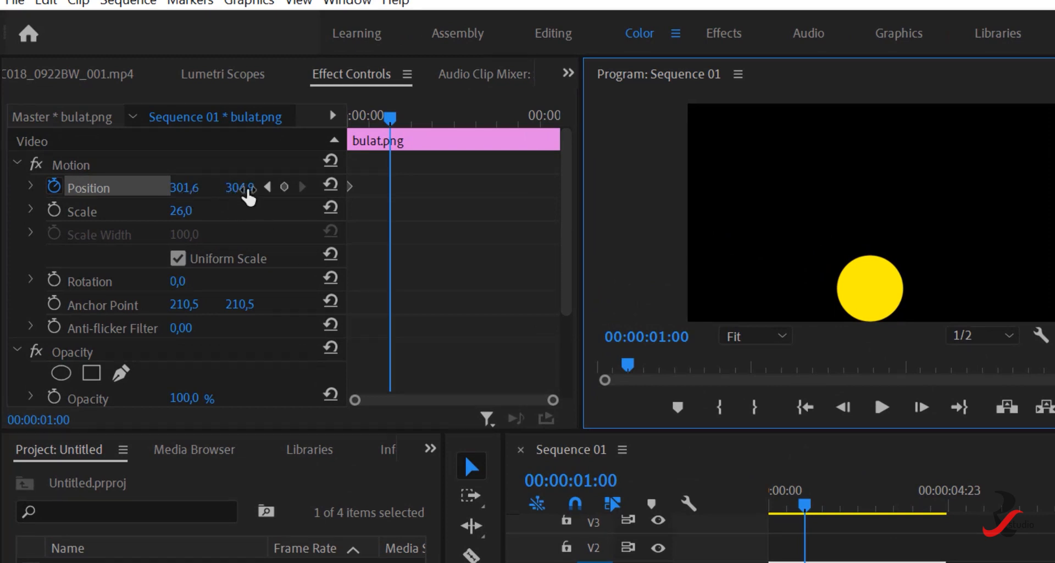
{"action": "left_click_drag", "start_coordinate": [242, 189], "coordinate": [155, 189]}
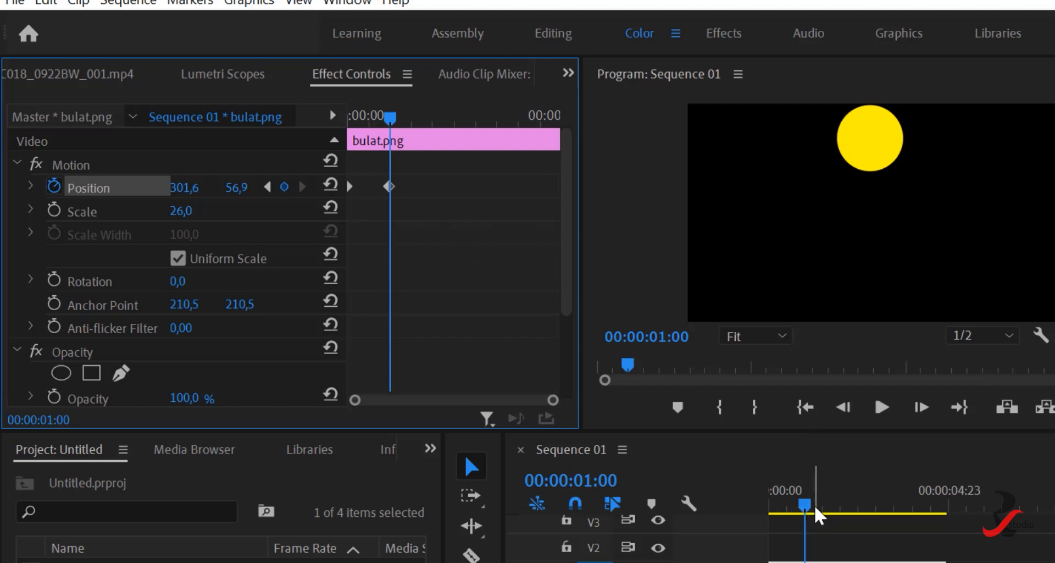
- Play and scrub the clip from the start to review the circle's upward movement between the two keyframes
{"action": "left_click", "coordinate": [806, 407]}
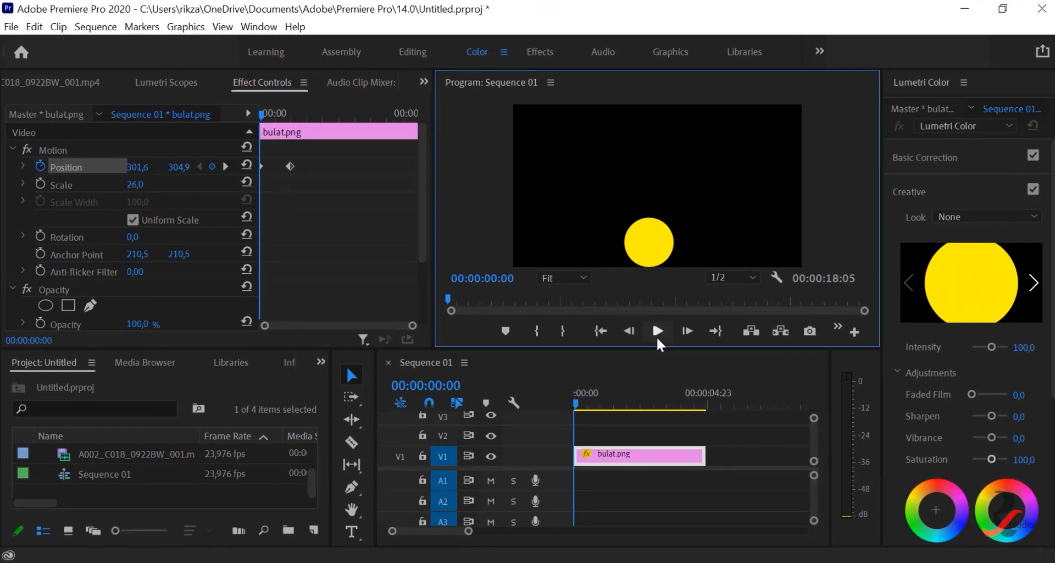
{"action": "left_click", "coordinate": [657, 331]}
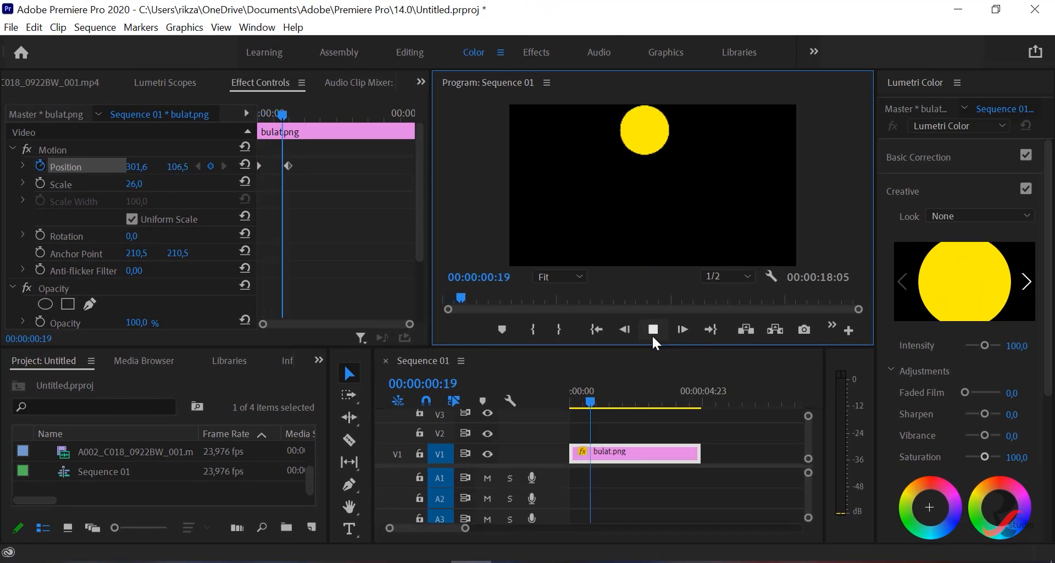
{"action": "left_click", "coordinate": [652, 337]}
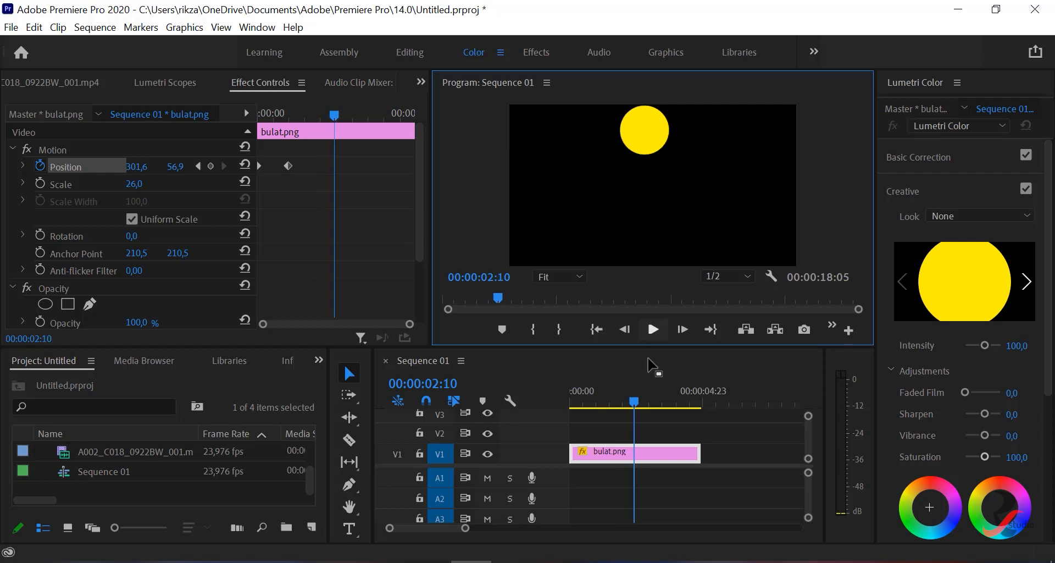
{"action": "left_click_drag", "start_coordinate": [633, 400], "coordinate": [591, 415]}
{"action": "left_click_drag", "start_coordinate": [593, 416], "coordinate": [572, 407]}
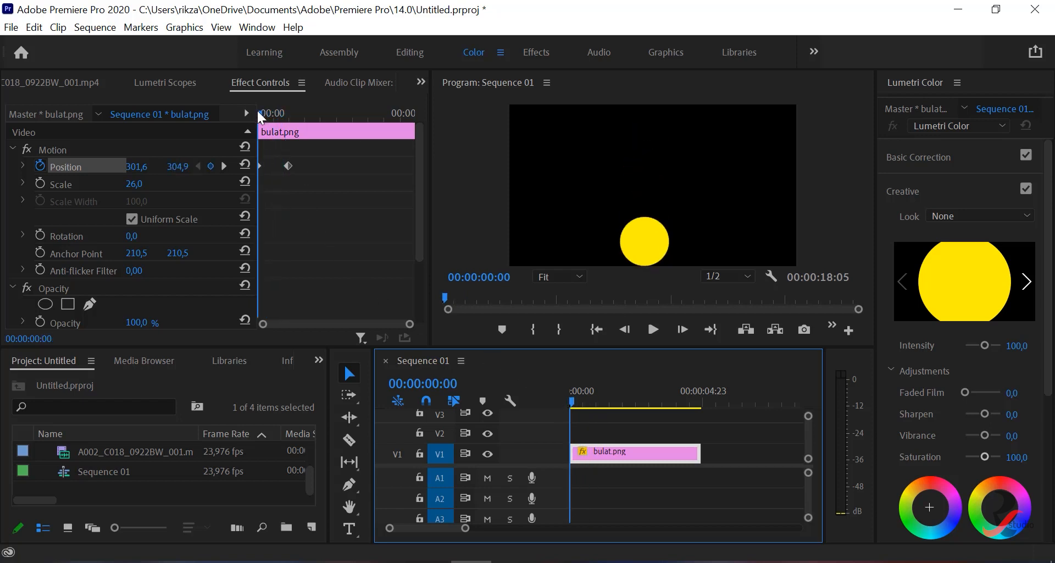
{"action": "left_click_drag", "start_coordinate": [259, 113], "coordinate": [289, 147]}
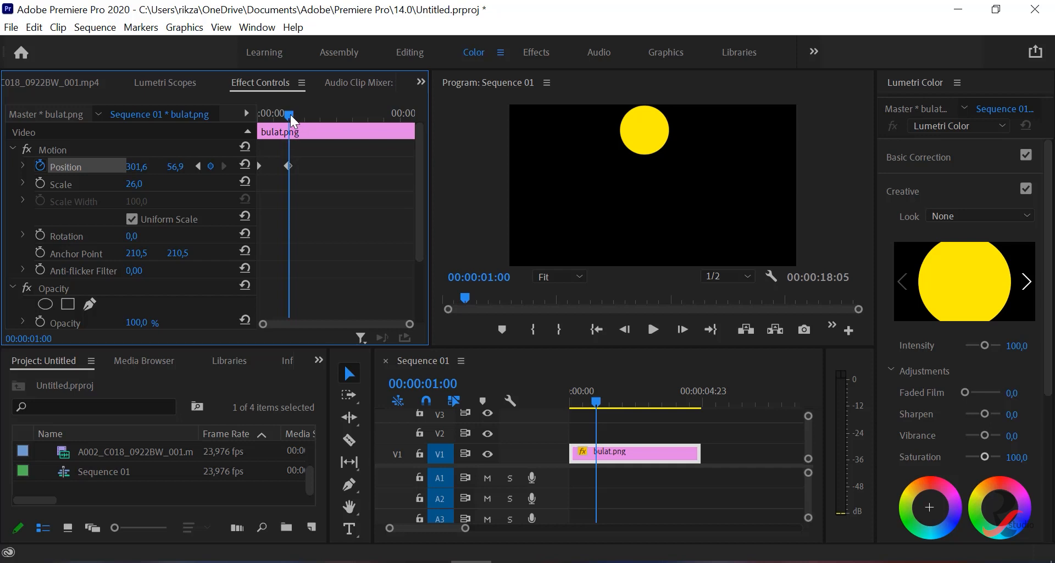
{"action": "left_click_drag", "start_coordinate": [290, 115], "coordinate": [255, 110]}
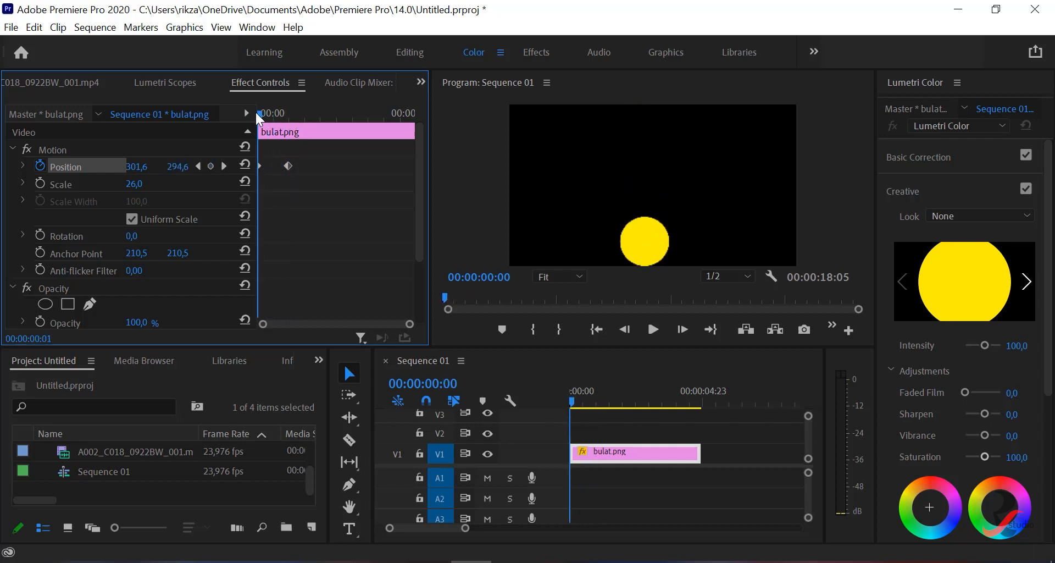
{"action": "left_click", "coordinate": [652, 328]}
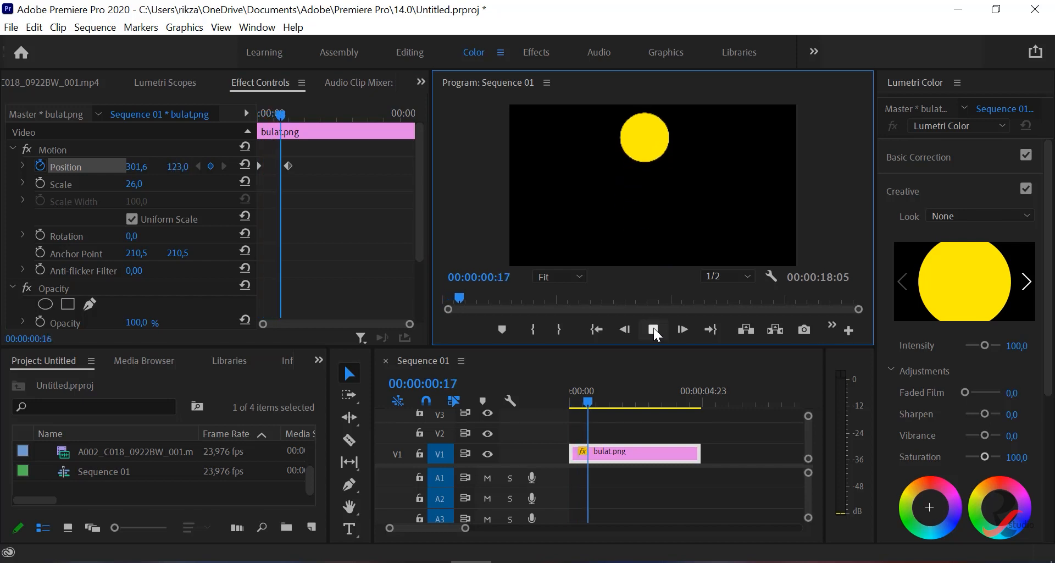
{"action": "left_click", "coordinate": [654, 328]}
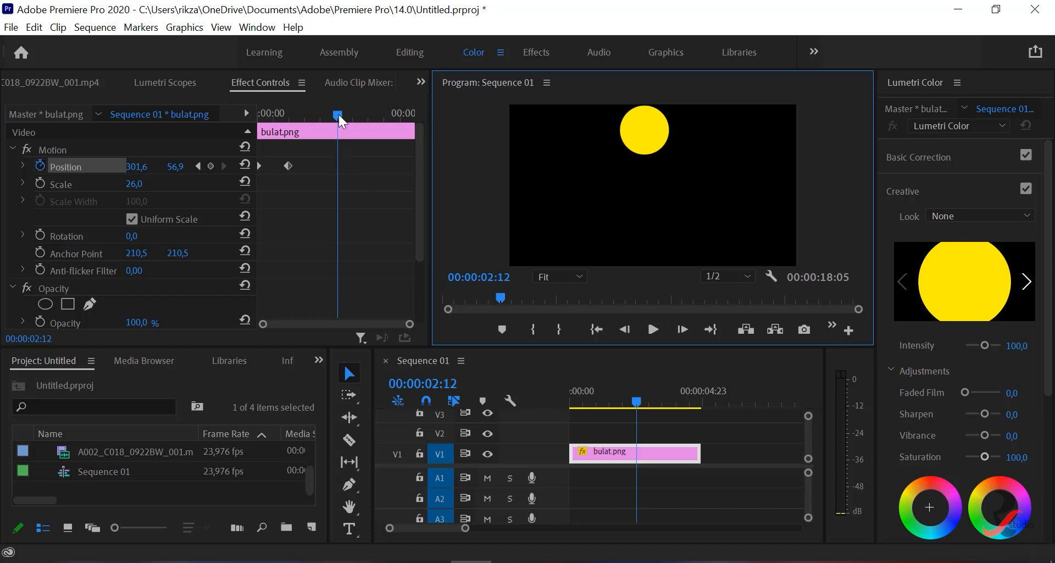
- Add a Position keyframe at 00:00:02:00 that lowers the circle to a vertical position of 305.9
{"action": "left_click_drag", "start_coordinate": [338, 114], "coordinate": [324, 111]}
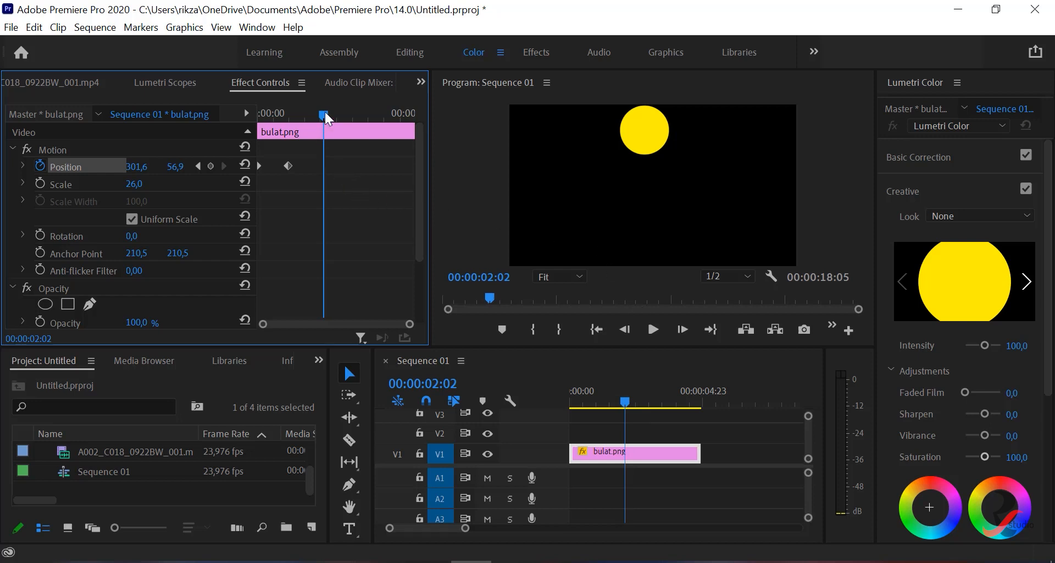
{"action": "left_click", "coordinate": [501, 275]}
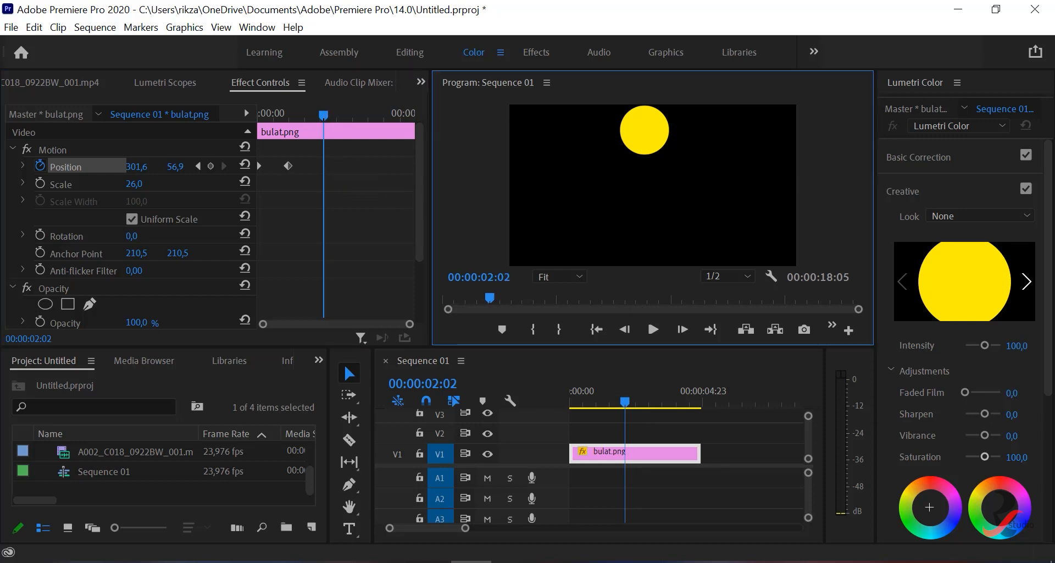
{"action": "left_click", "coordinate": [514, 273]}
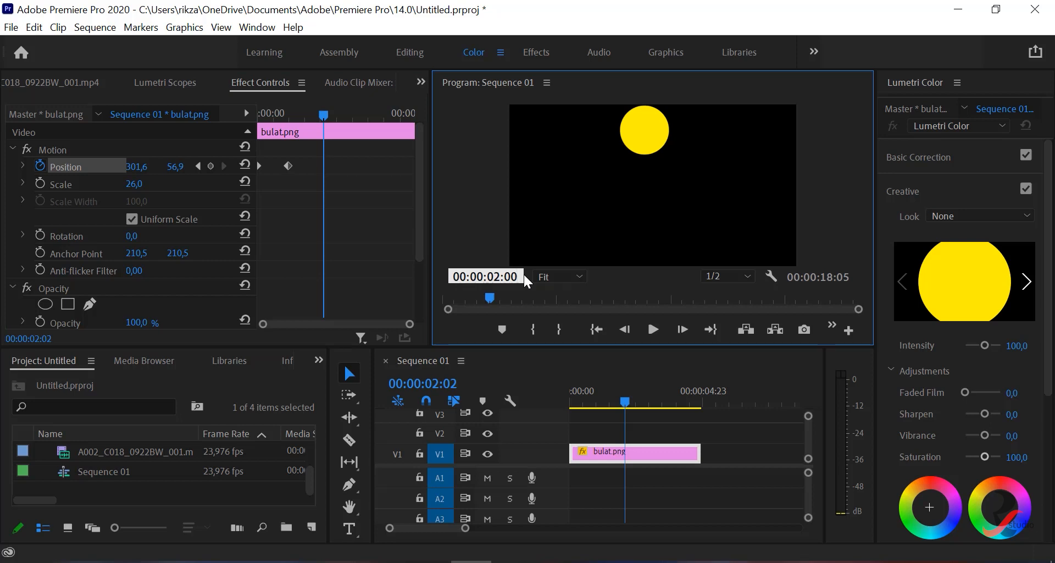
{"action": "key", "text": "Return"}
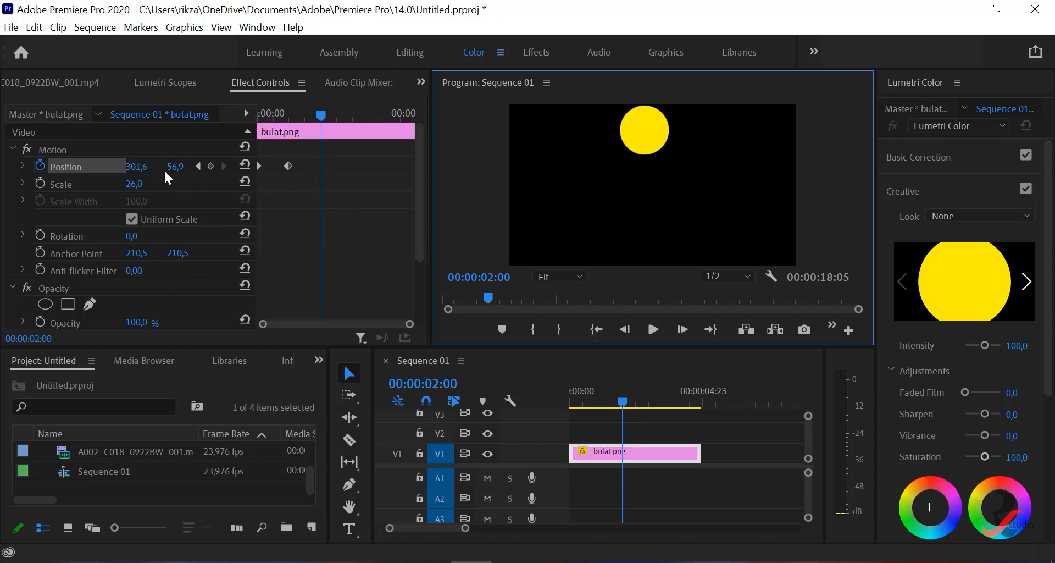
{"action": "left_click_drag", "start_coordinate": [175, 166], "coordinate": [312, 166]}
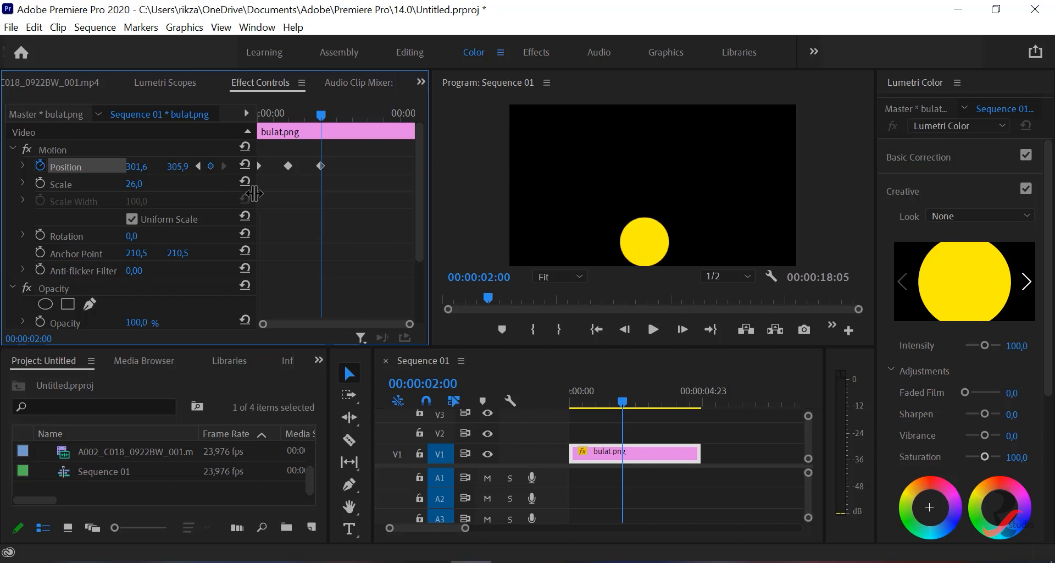
- Play the sequence from the start to check the circle's full up-and-down movement
{"action": "left_click", "coordinate": [597, 328]}
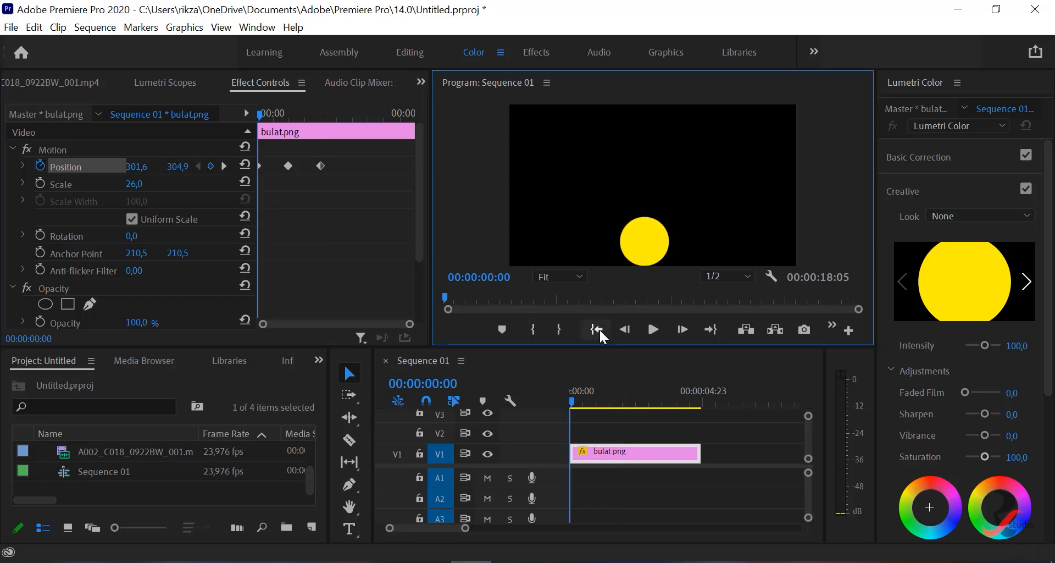
{"action": "left_click", "coordinate": [654, 328]}
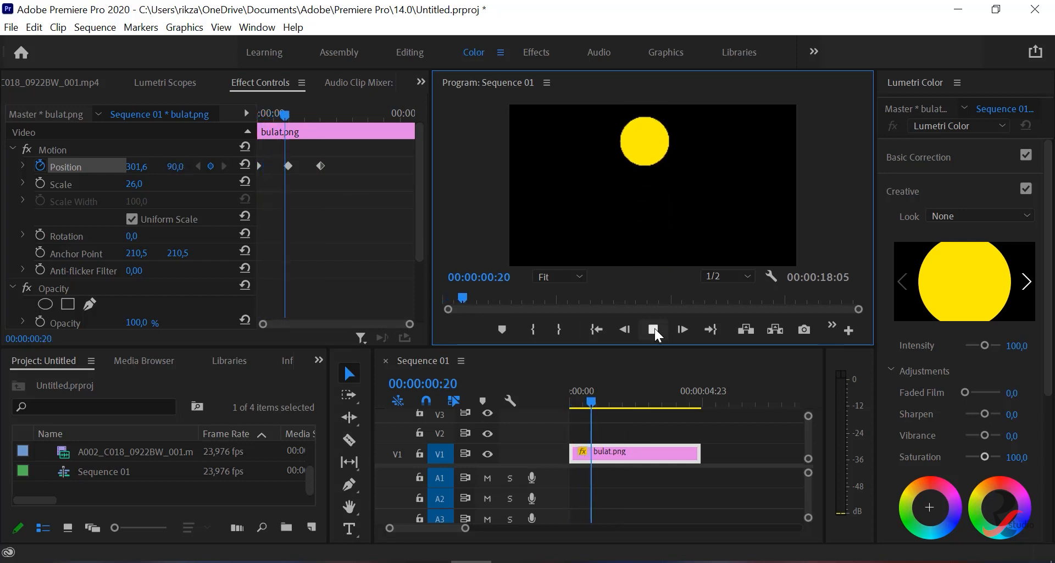
{"action": "left_click", "coordinate": [654, 328]}
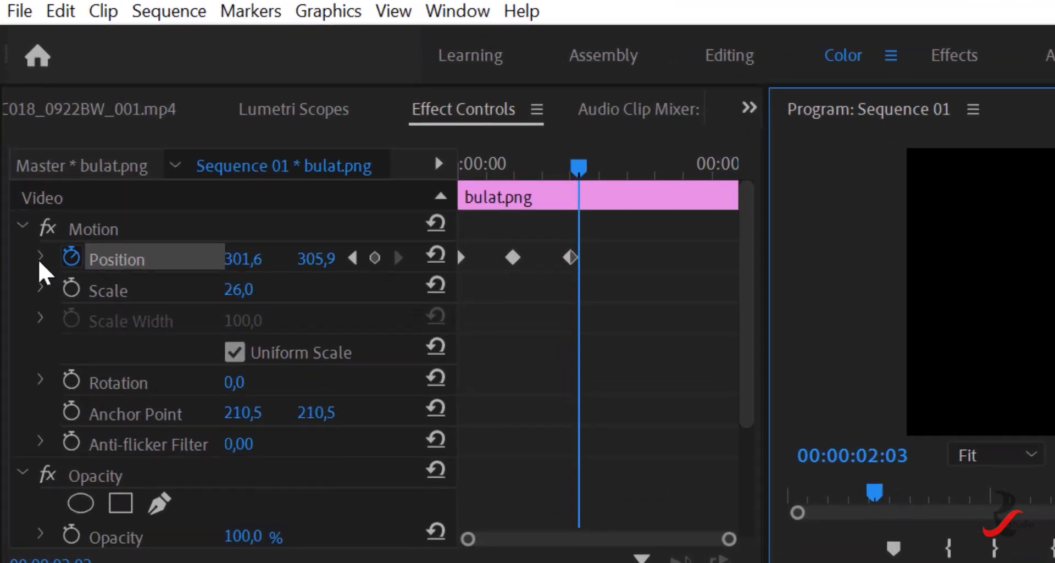
- Expand the Position property's velocity graph and return the playhead to 00:00:00:00
{"action": "left_click", "coordinate": [40, 258]}
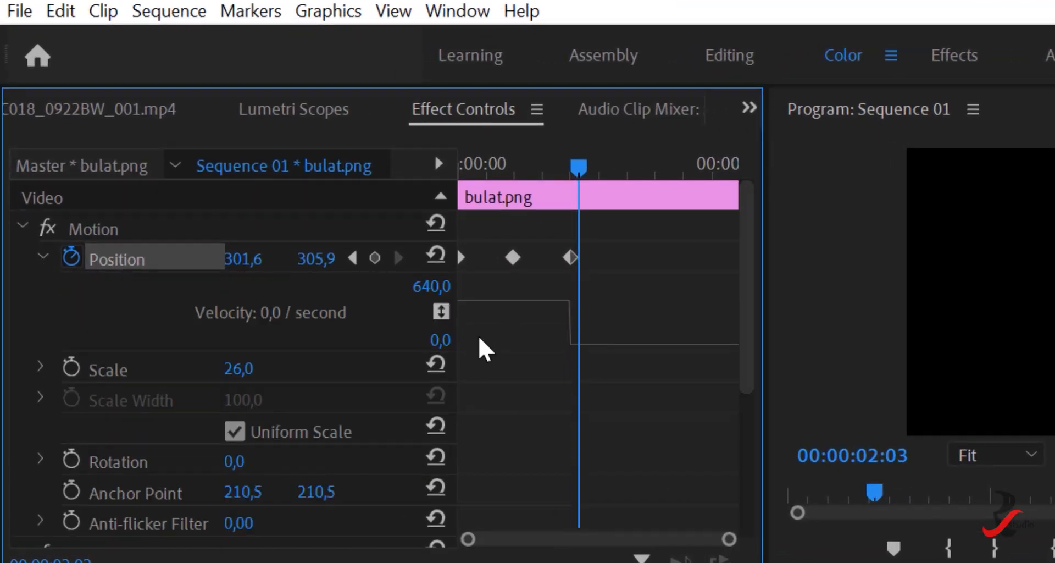
{"action": "left_click", "coordinate": [45, 256]}
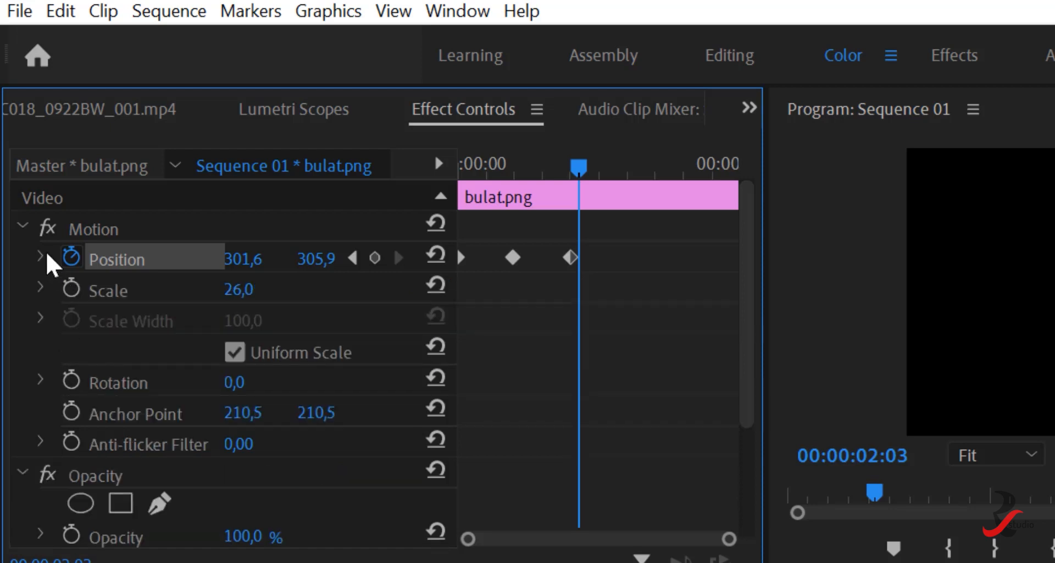
{"action": "left_click", "coordinate": [39, 257]}
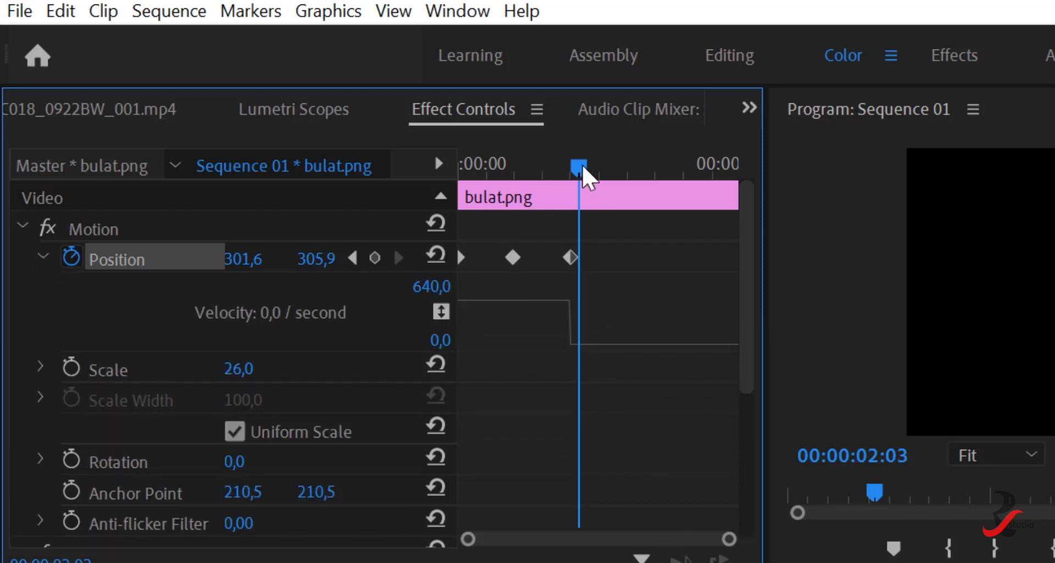
{"action": "left_click_drag", "start_coordinate": [580, 168], "coordinate": [449, 159]}
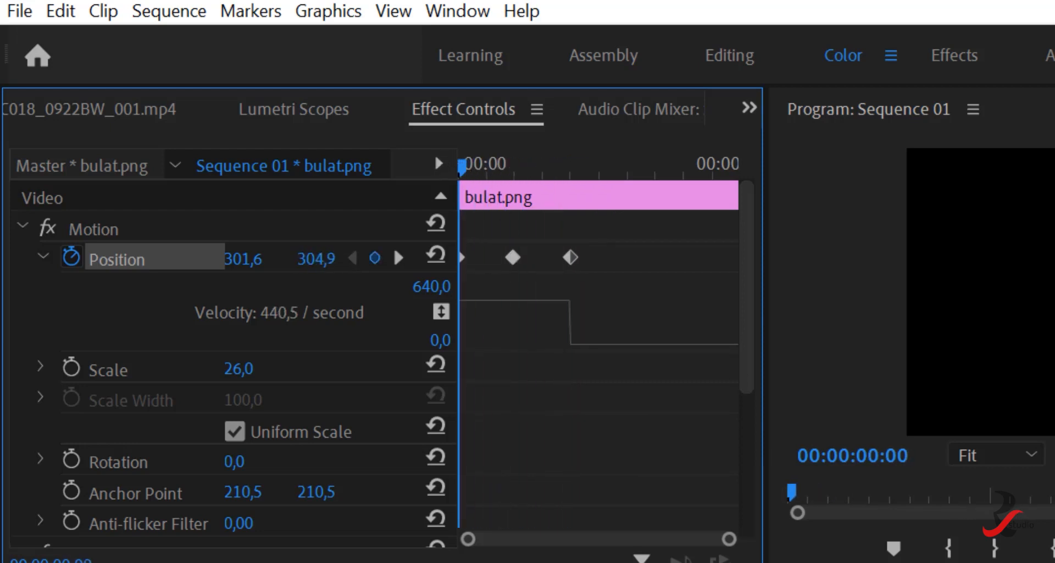
- Play the sequence from the start twice to review the circle's linear movement, returning the playhead to 00:00:00:00 each time
{"action": "left_click", "coordinate": [1053, 547]}
{"action": "key", "text": "space"}
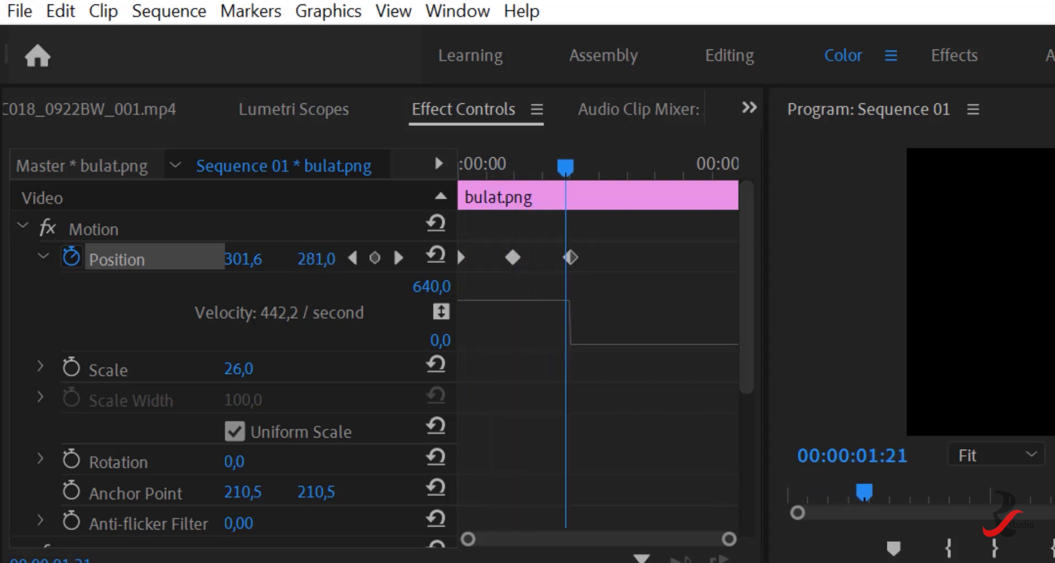
{"action": "left_click_drag", "start_coordinate": [566, 168], "coordinate": [459, 167]}
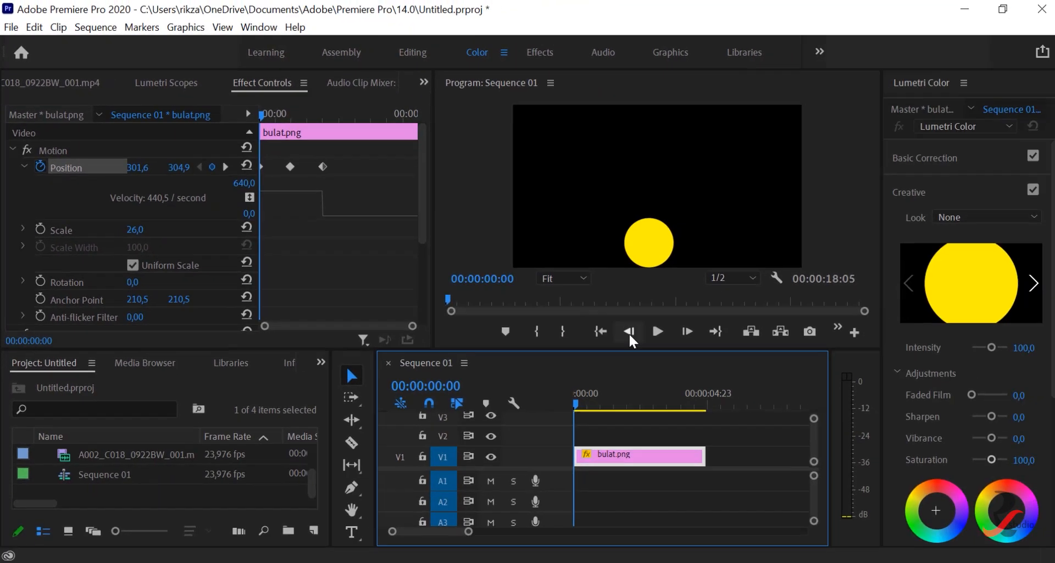
{"action": "left_click", "coordinate": [657, 331]}
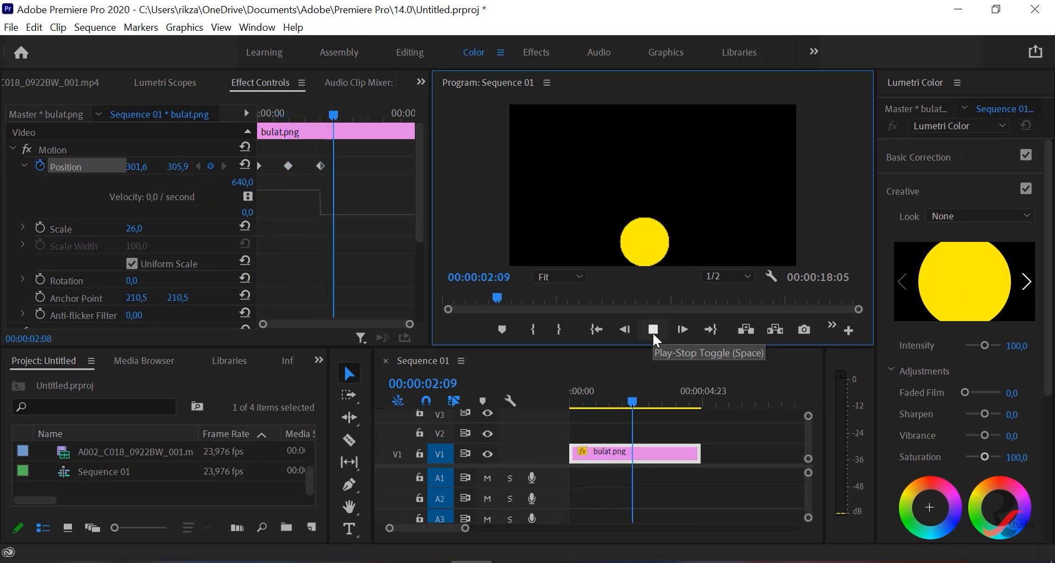
{"action": "left_click", "coordinate": [652, 332]}
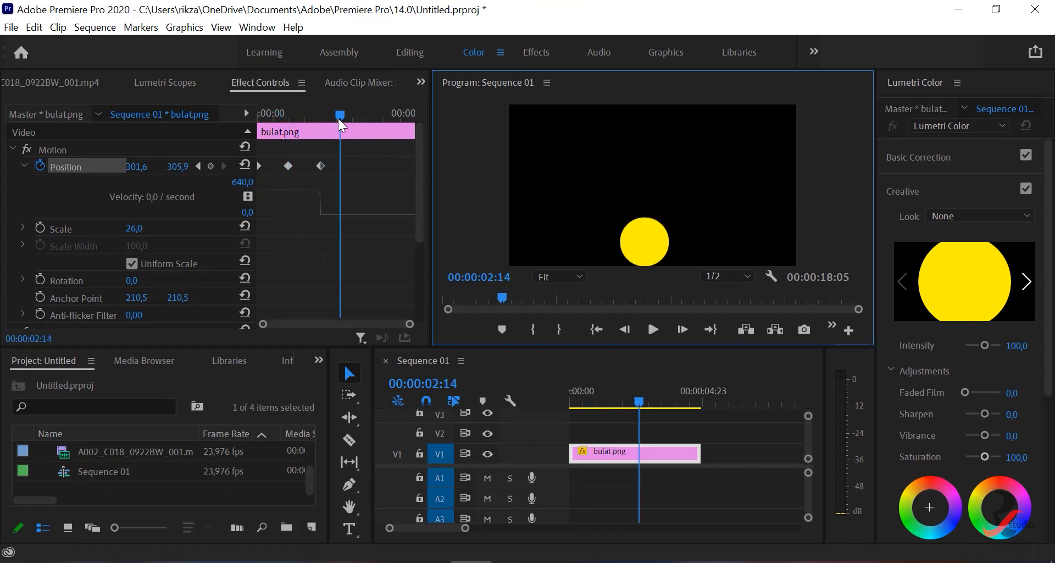
{"action": "left_click_drag", "start_coordinate": [341, 116], "coordinate": [256, 116]}
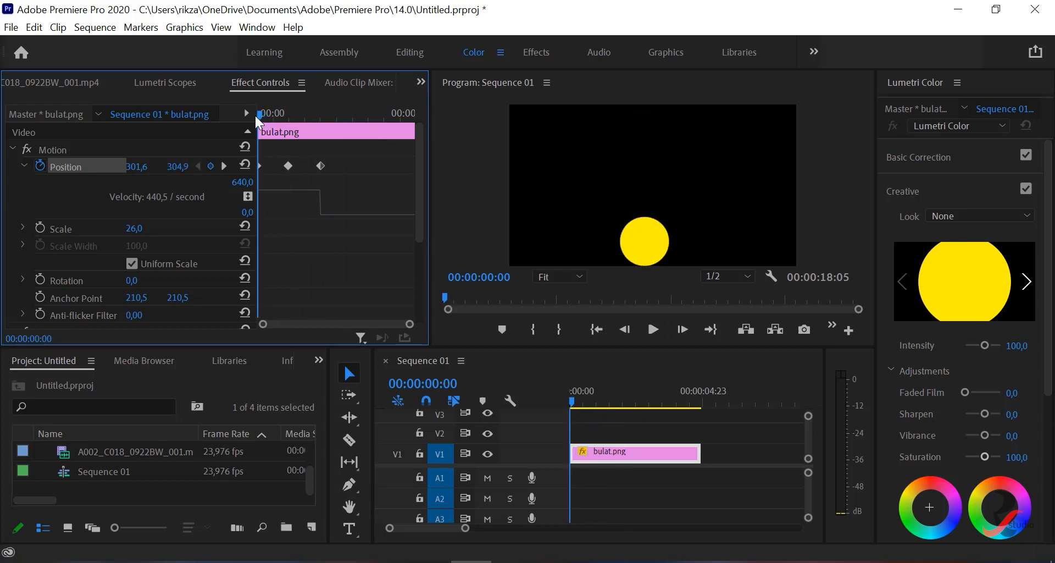
- Set the temporal interpolation of the first Position keyframe to Bezier
{"action": "left_click", "coordinate": [288, 167]}
{"action": "left_click", "coordinate": [259, 166]}
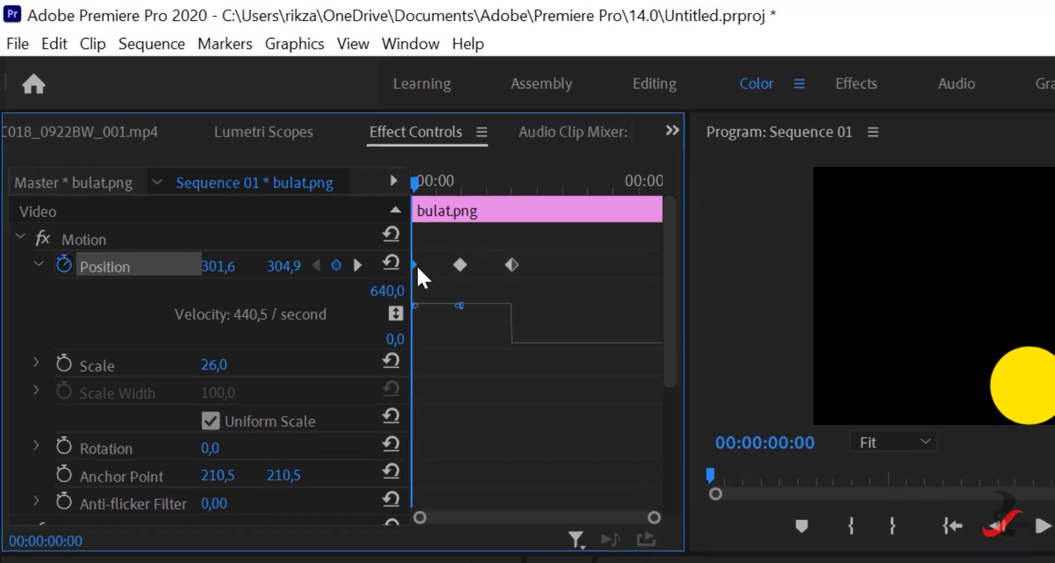
{"action": "right_click", "coordinate": [440, 288]}
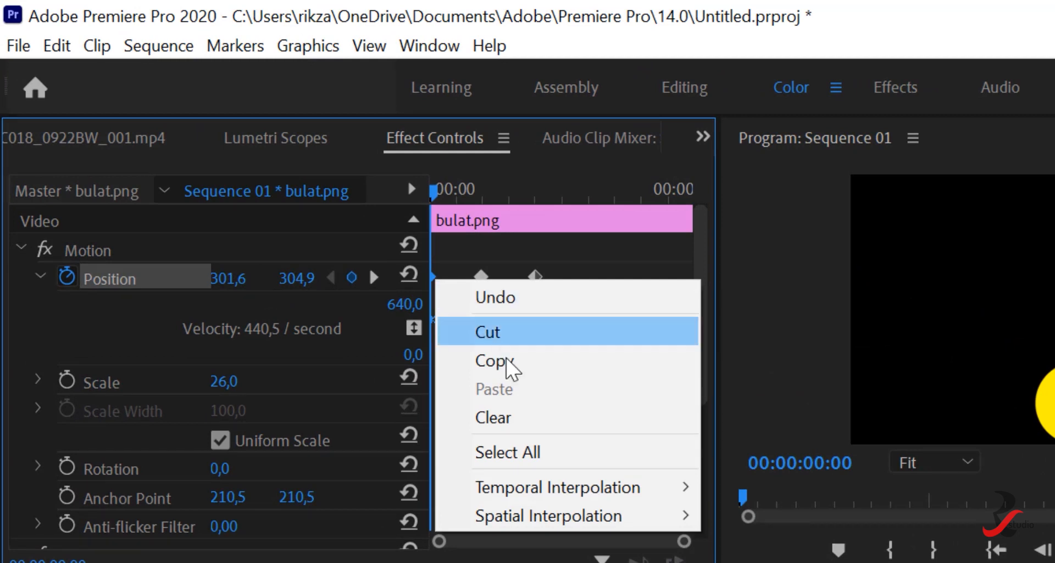
{"action": "mouse_move", "coordinate": [656, 490]}
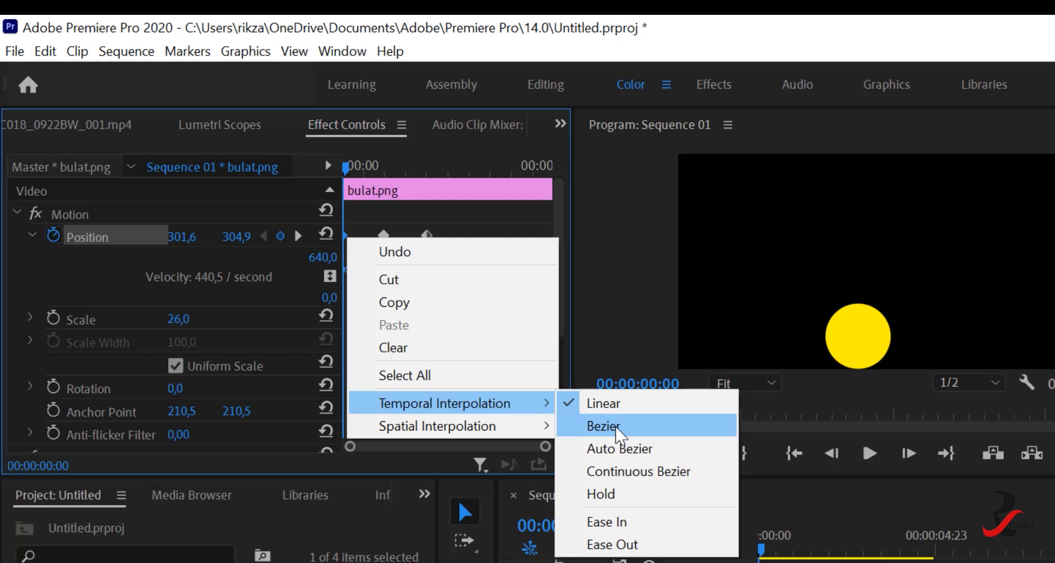
{"action": "left_click", "coordinate": [619, 430]}
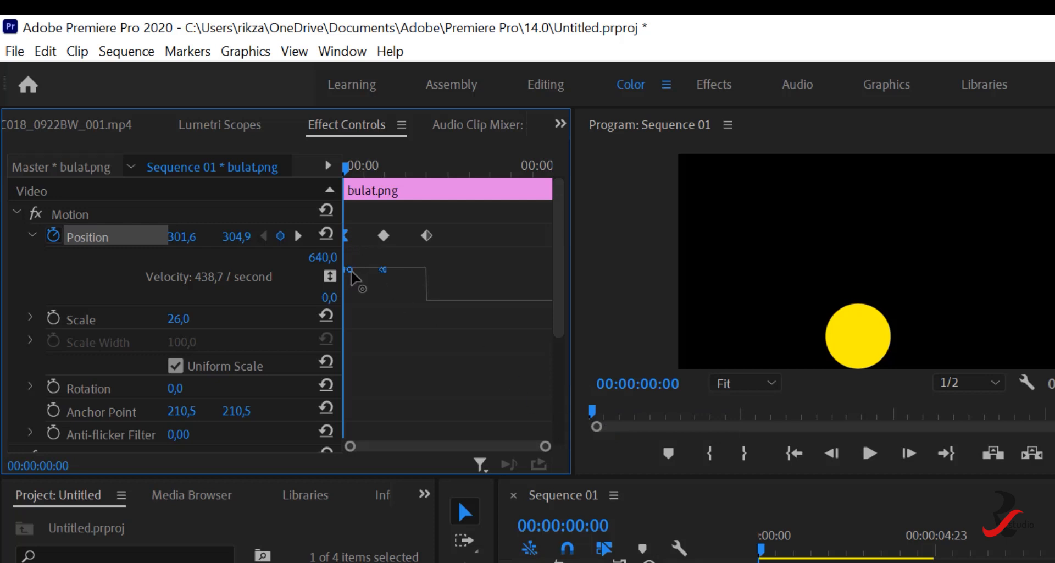
- Lower and lengthen the first Position keyframe's outgoing velocity handle in the enlarged graph, to about 90 per second, for a gradual acceleration
{"action": "key", "text": "grave"}
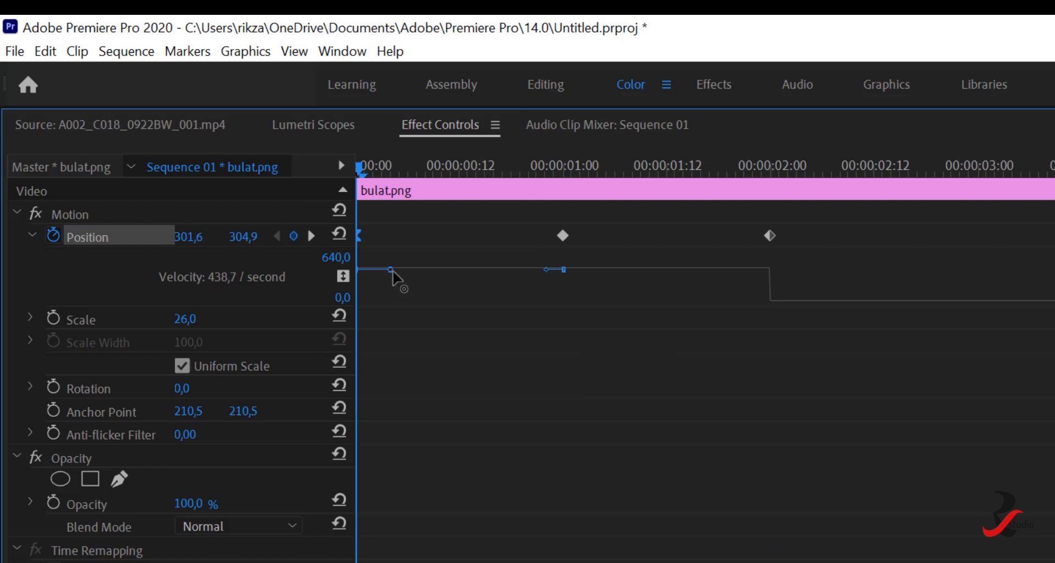
{"action": "left_click_drag", "start_coordinate": [390, 269], "coordinate": [391, 273]}
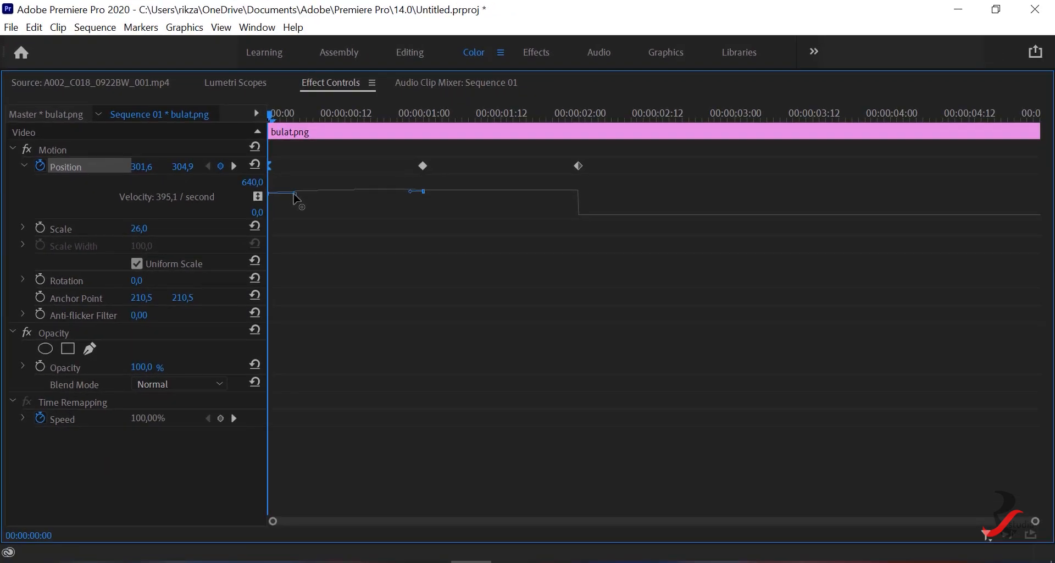
{"action": "left_click_drag", "start_coordinate": [294, 195], "coordinate": [324, 214]}
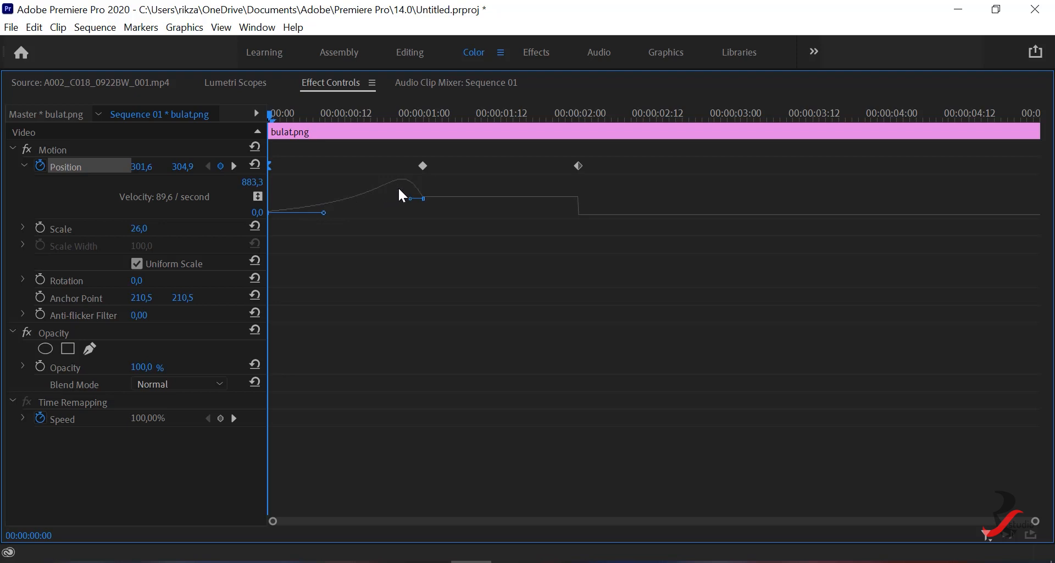
{"action": "key", "text": "grave"}
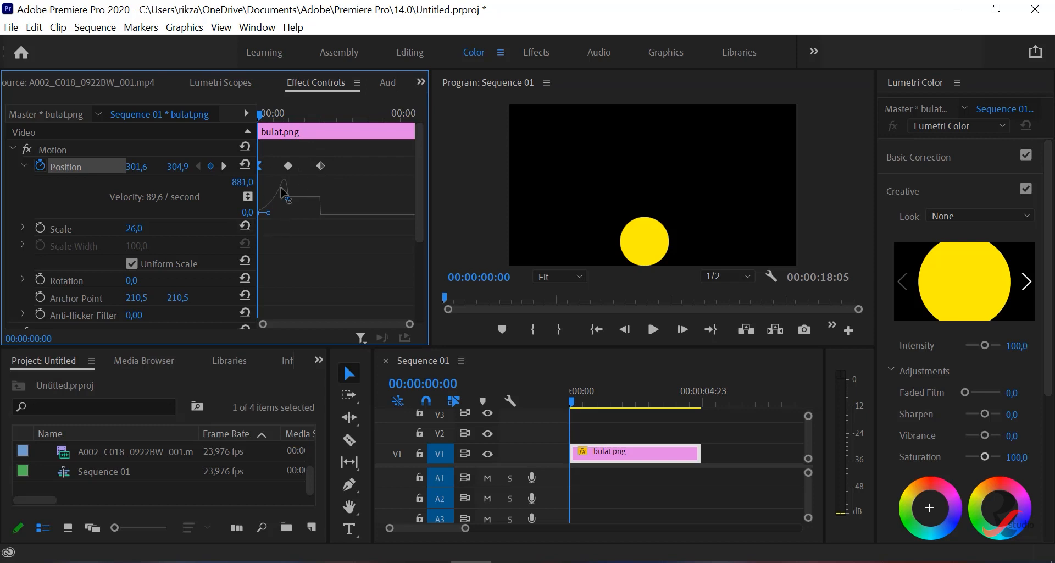
- Play the sequence from the start twice to check the circle's accelerated upward movement
{"action": "left_click", "coordinate": [654, 329]}
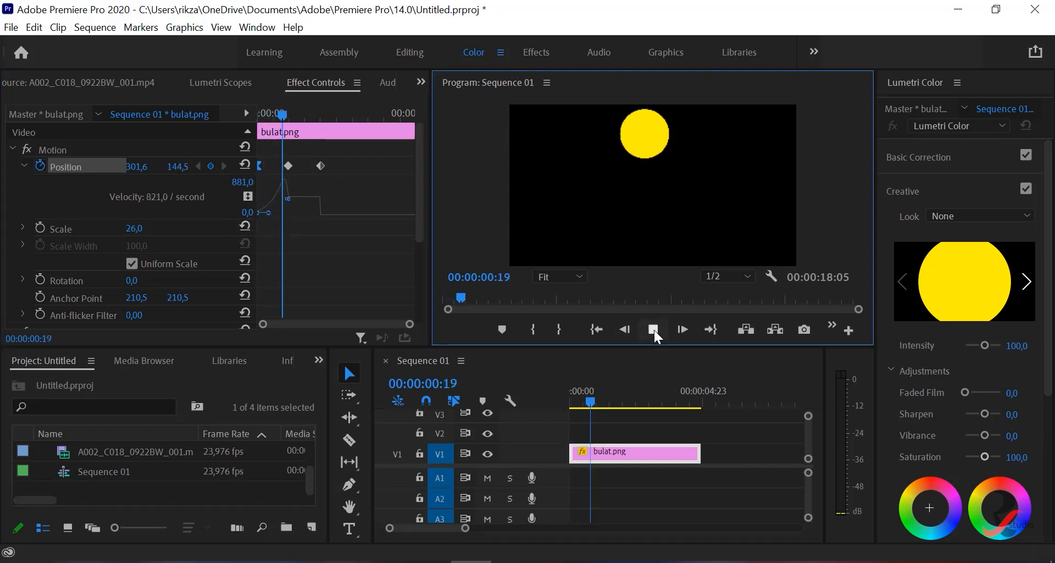
{"action": "left_click", "coordinate": [654, 329]}
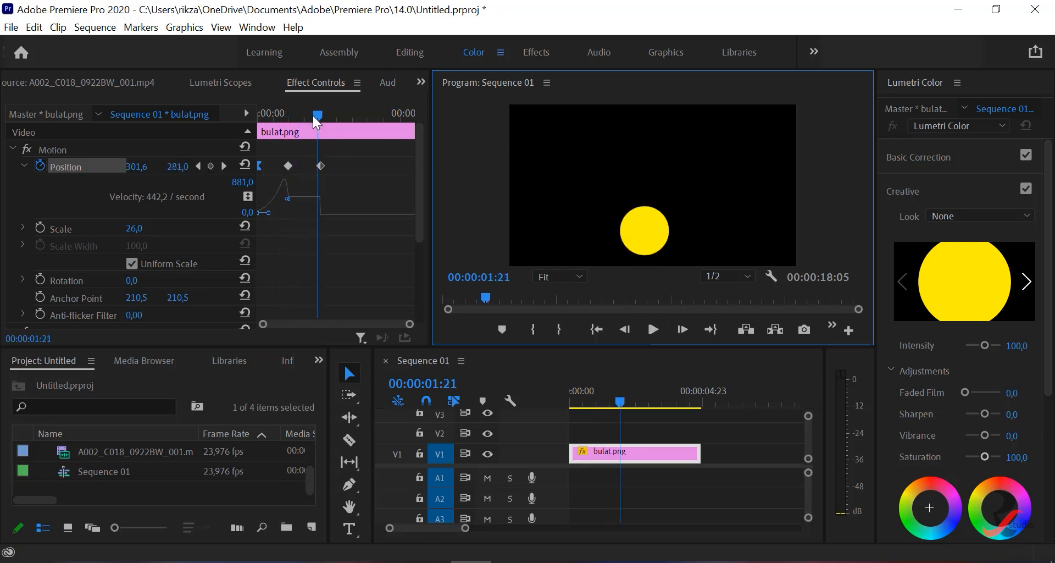
{"action": "left_click_drag", "start_coordinate": [314, 117], "coordinate": [233, 117]}
{"action": "left_click", "coordinate": [652, 328]}
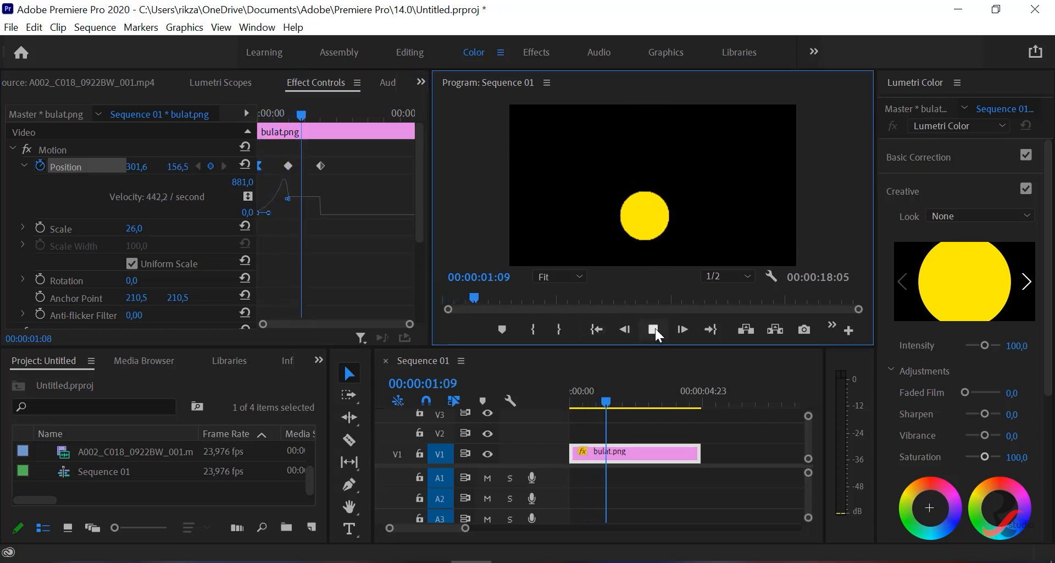
{"action": "left_click", "coordinate": [654, 328]}
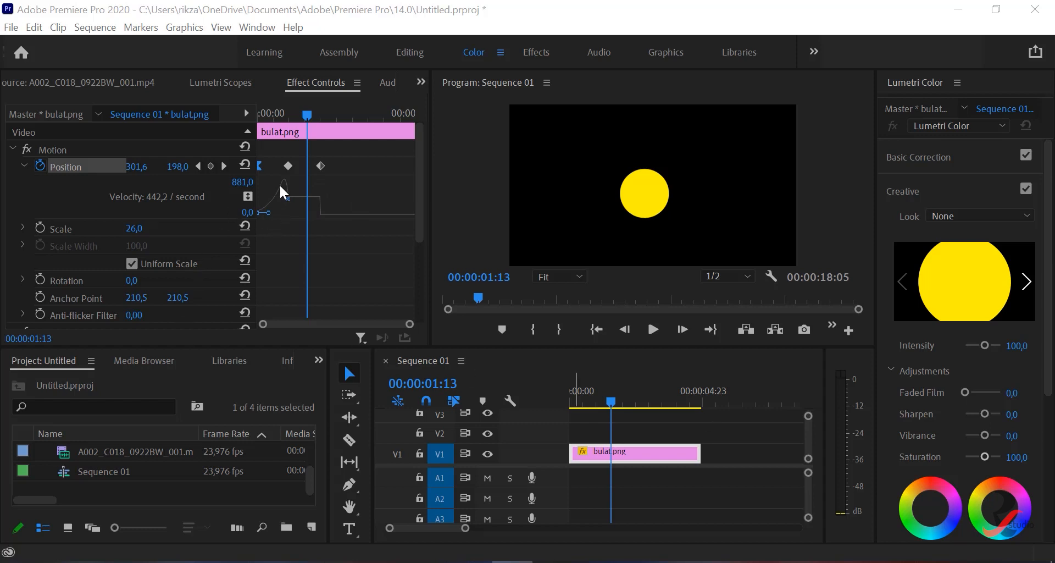
- Lower the middle Position keyframe's outgoing velocity handle to near zero and lengthen it in the enlarged graph, dismissing the OneDrive notice
{"action": "left_click", "coordinate": [288, 165]}
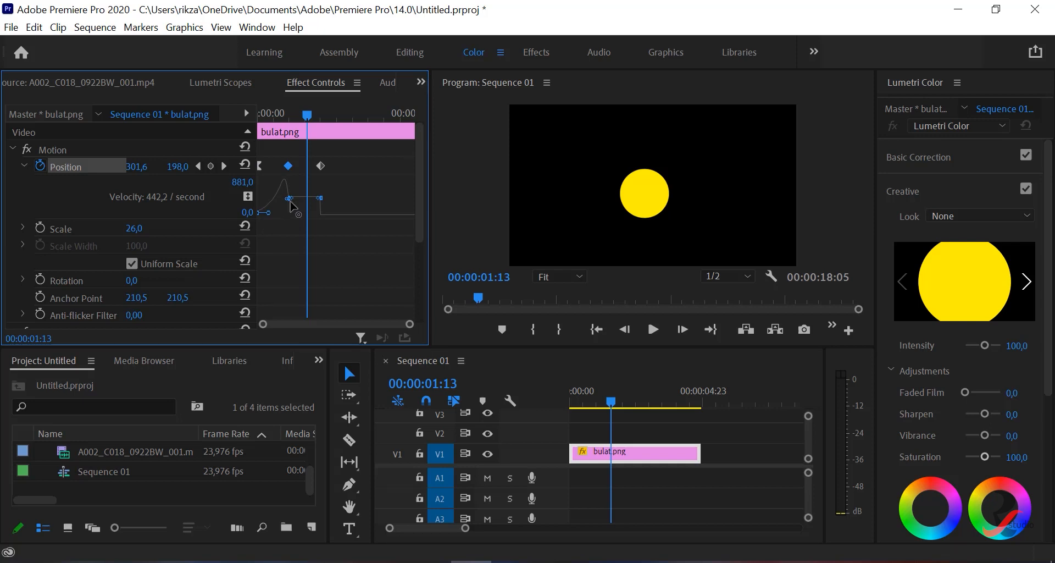
{"action": "key", "text": "grave"}
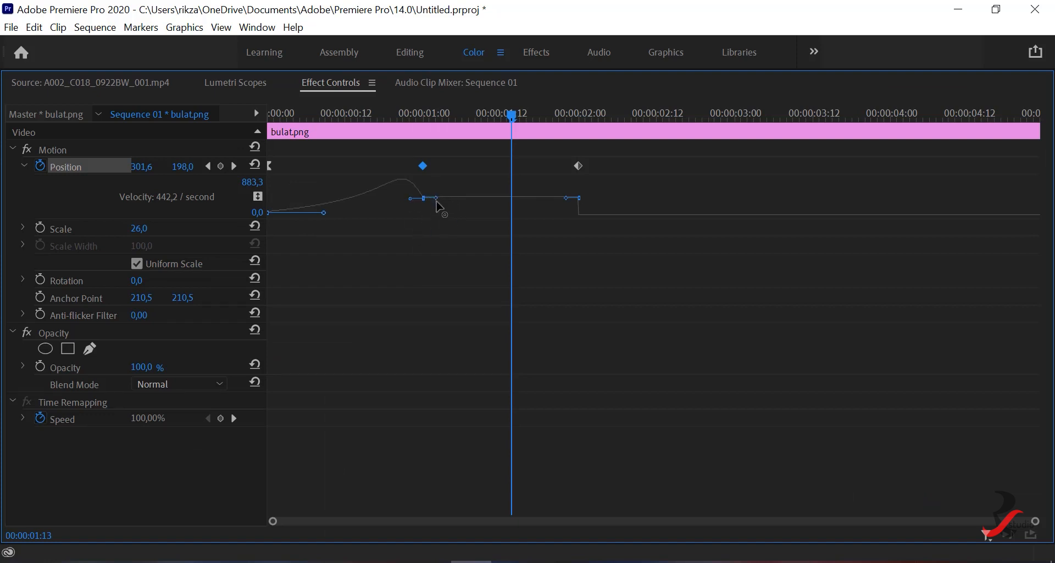
{"action": "left_click_drag", "start_coordinate": [436, 202], "coordinate": [474, 220]}
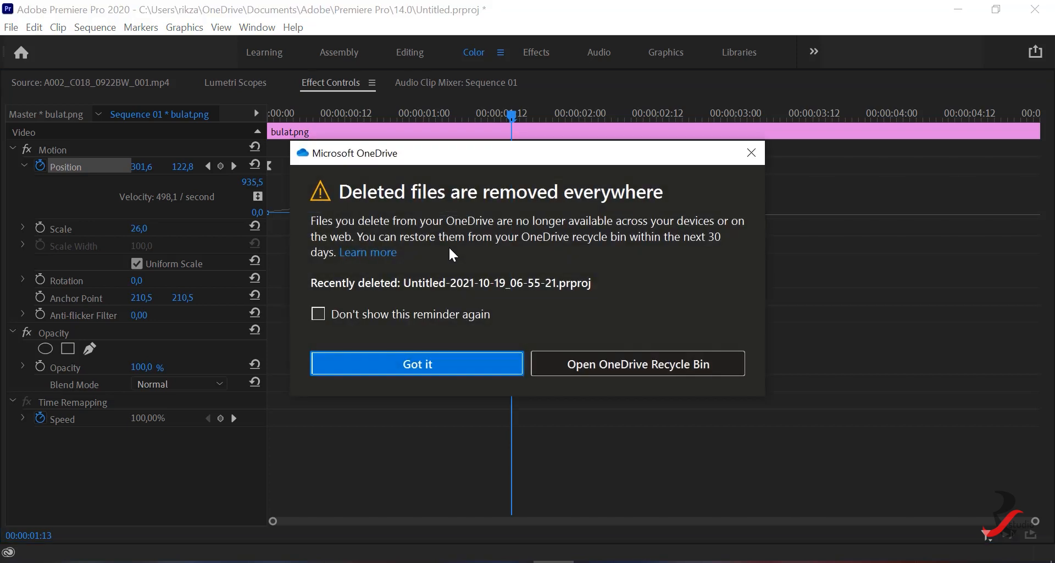
{"action": "left_click", "coordinate": [459, 364]}
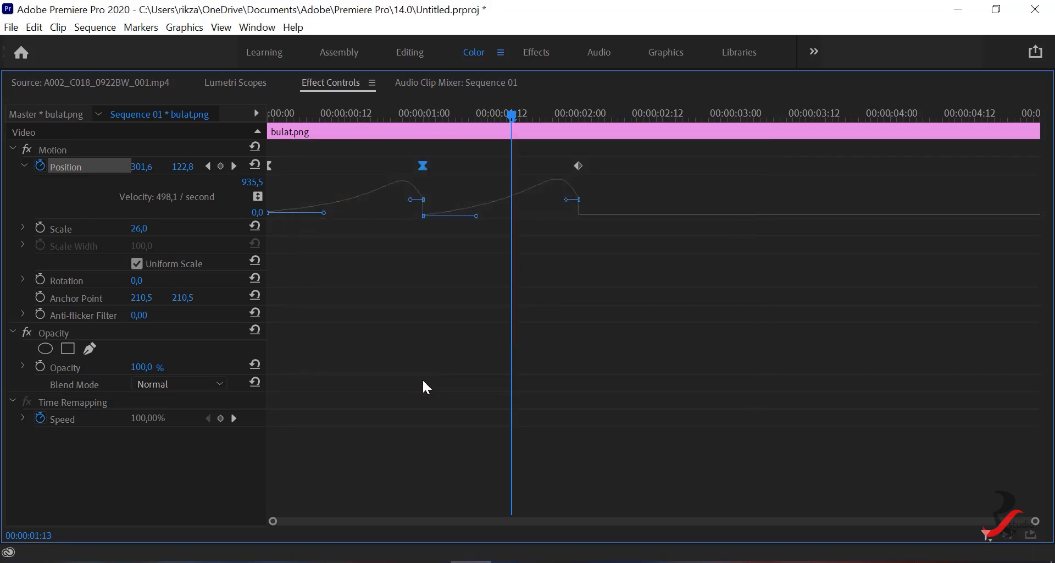
{"action": "key", "text": "grave"}
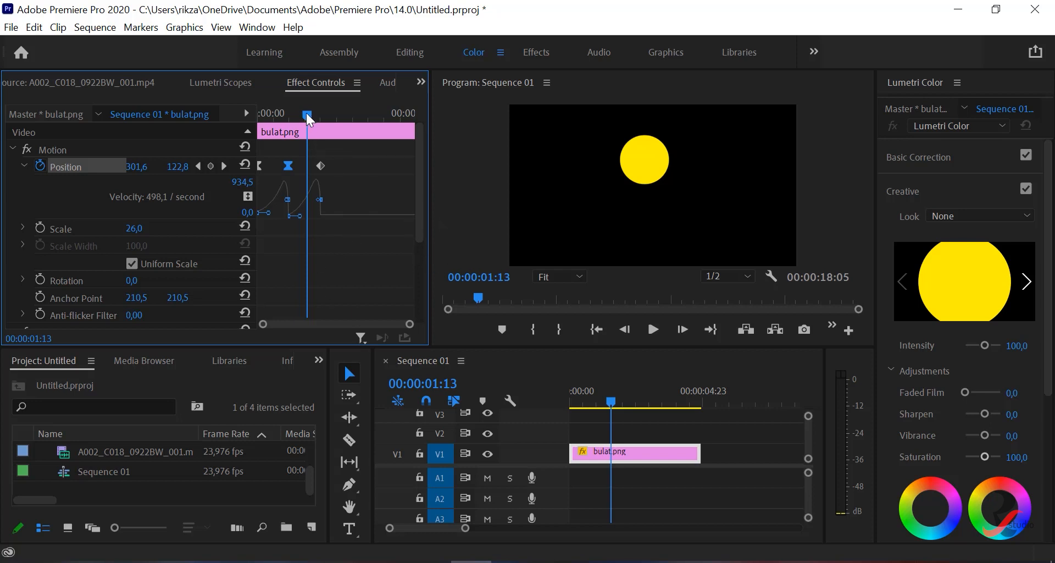
- Play the sequence from the start twice to compare the eased upward and downward movements of the circle
{"action": "left_click", "coordinate": [595, 330]}
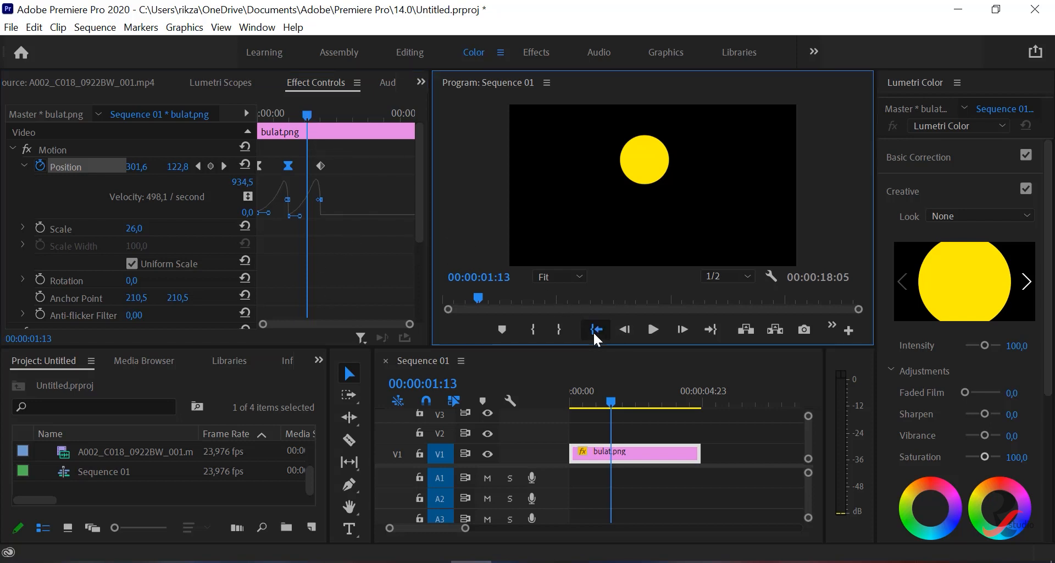
{"action": "left_click", "coordinate": [655, 327]}
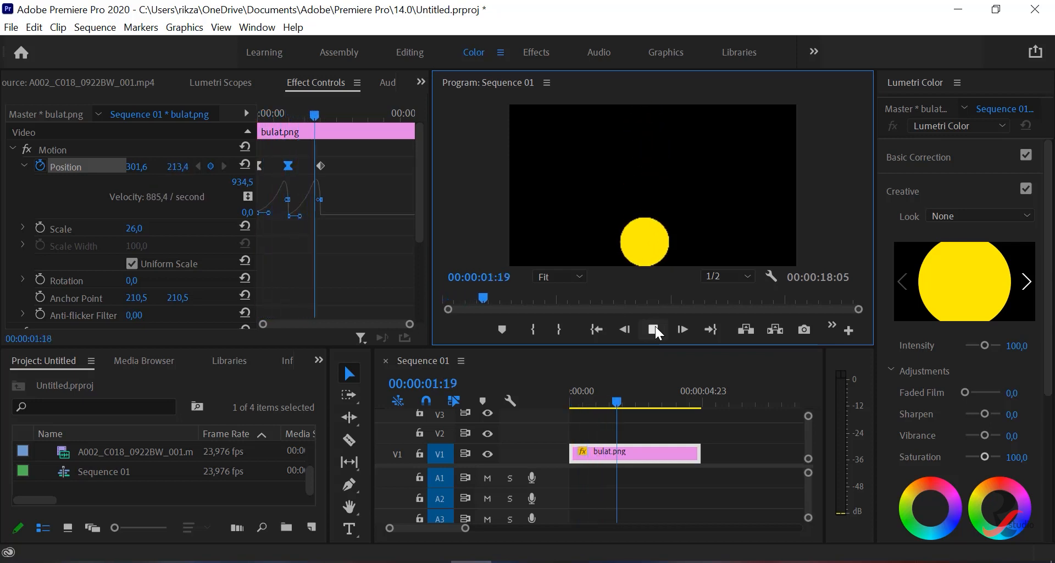
{"action": "left_click", "coordinate": [655, 325]}
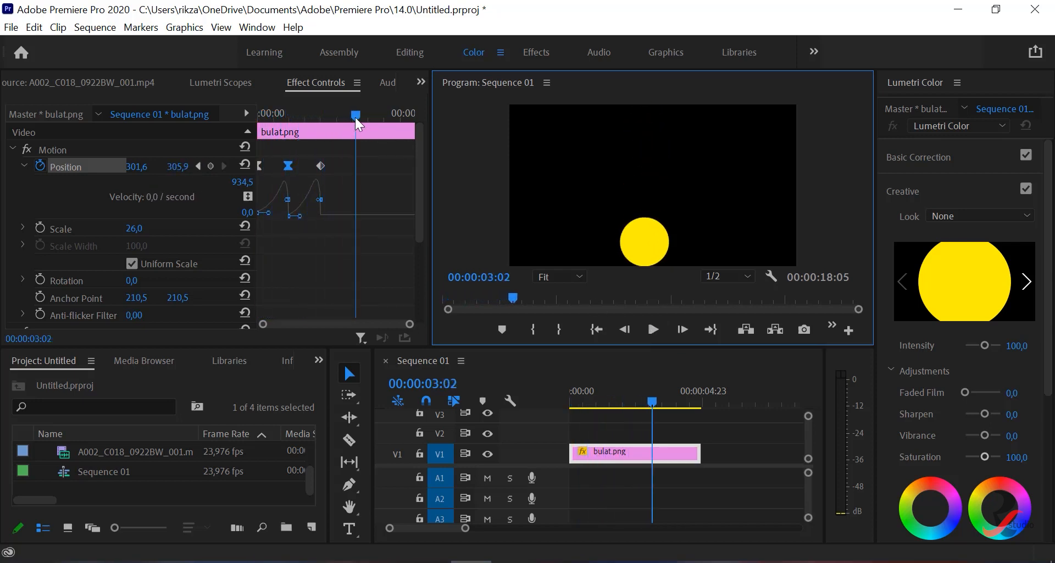
{"action": "left_click_drag", "start_coordinate": [355, 117], "coordinate": [249, 110]}
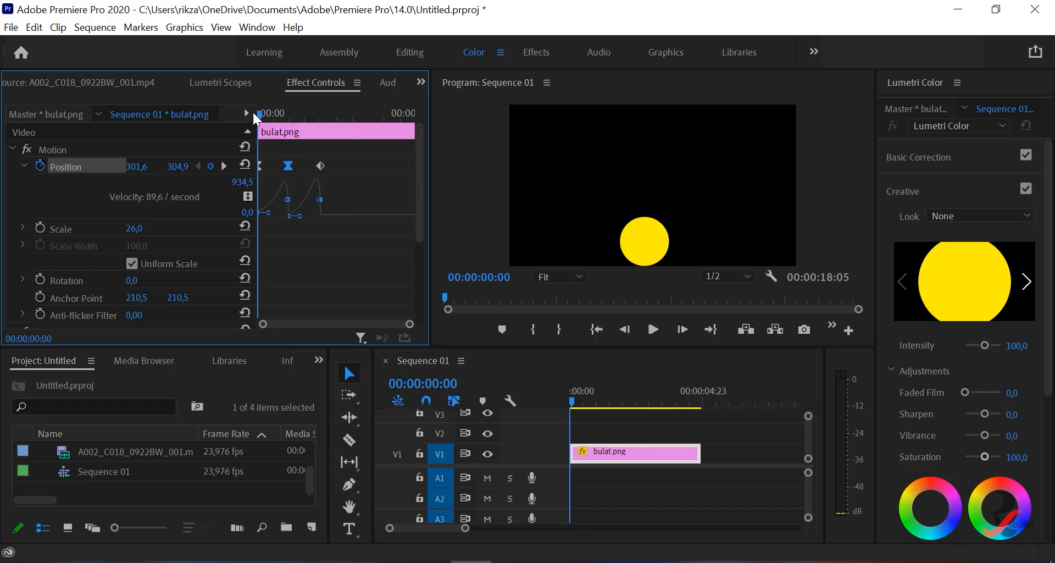
{"action": "left_click", "coordinate": [653, 335]}
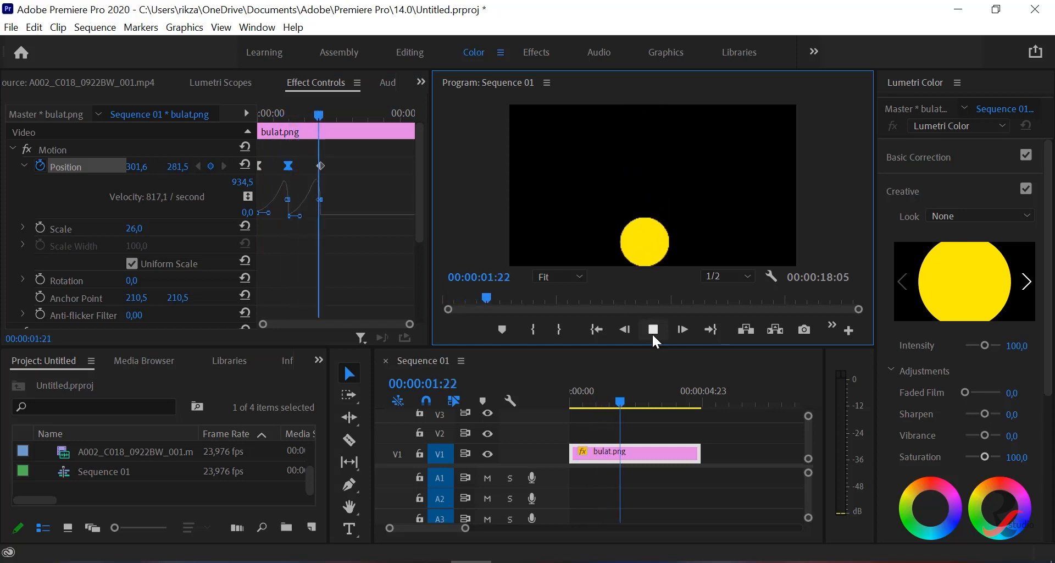
{"action": "left_click", "coordinate": [653, 330]}
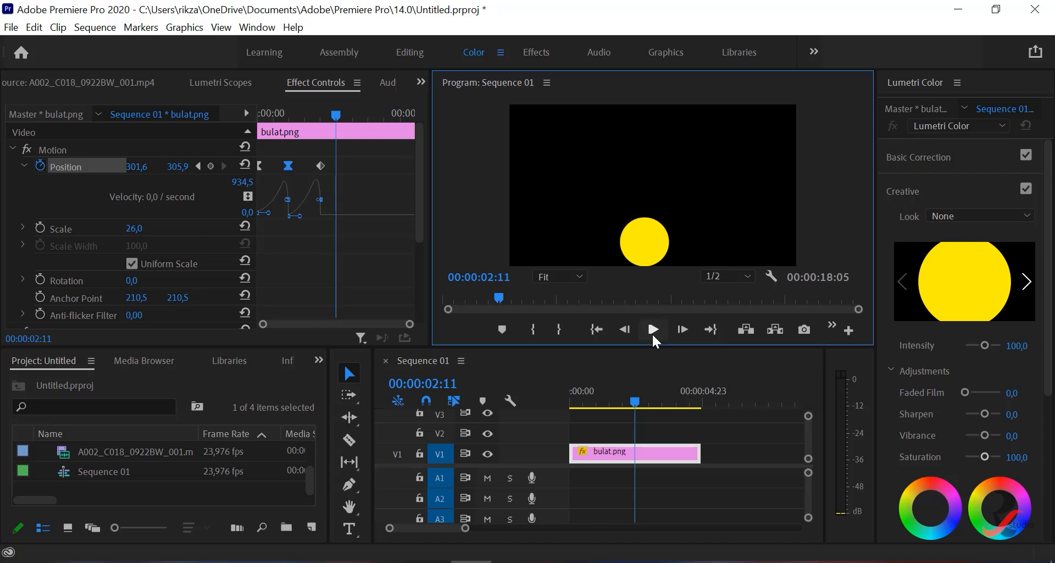
- Set the temporal interpolation of the first Position keyframe at 00:00:00:00 to Hold
{"action": "left_click", "coordinate": [319, 165]}
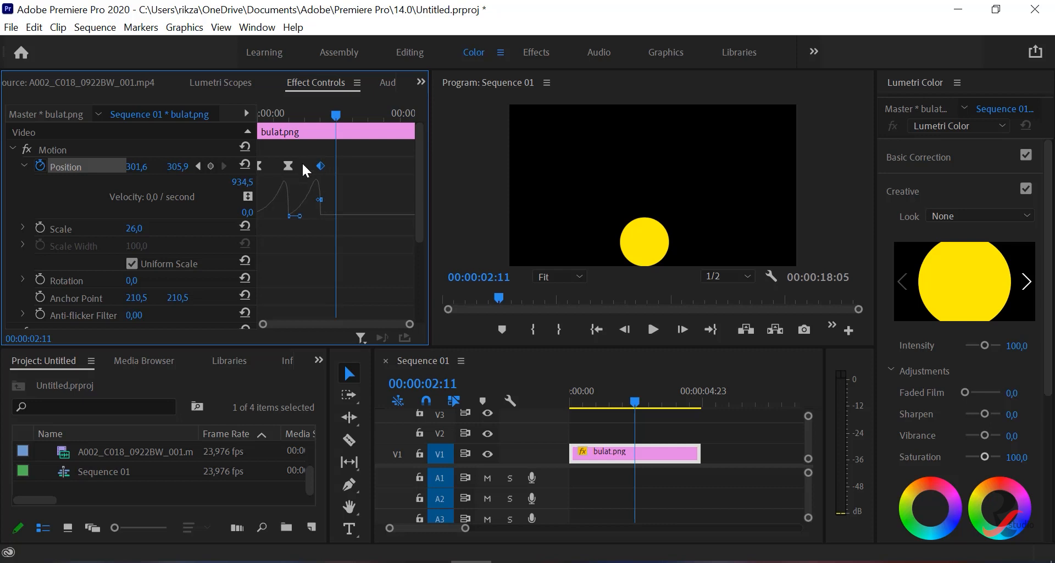
{"action": "left_click_drag", "start_coordinate": [635, 401], "coordinate": [599, 402]}
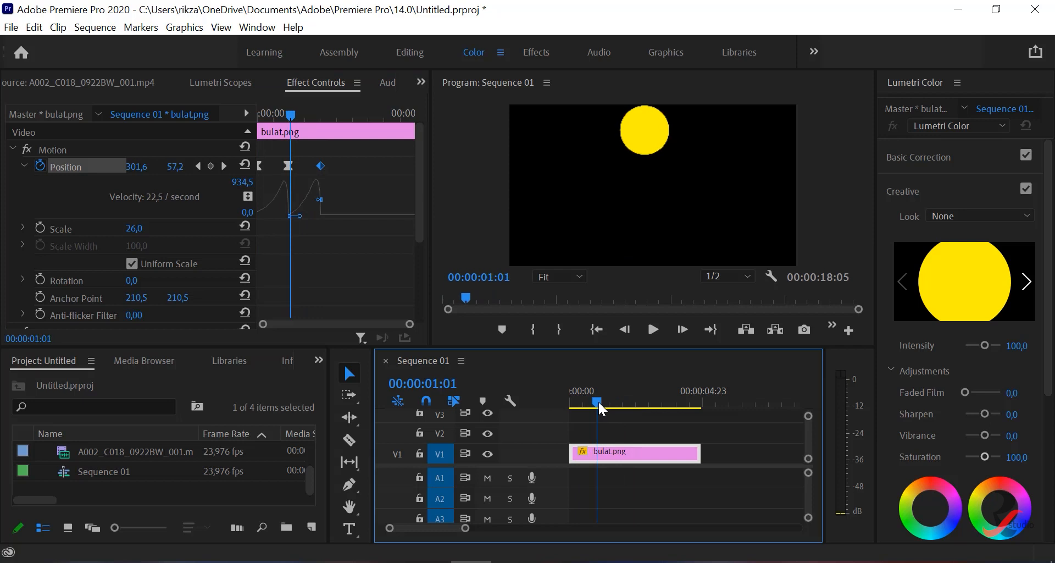
{"action": "left_click", "coordinate": [260, 167]}
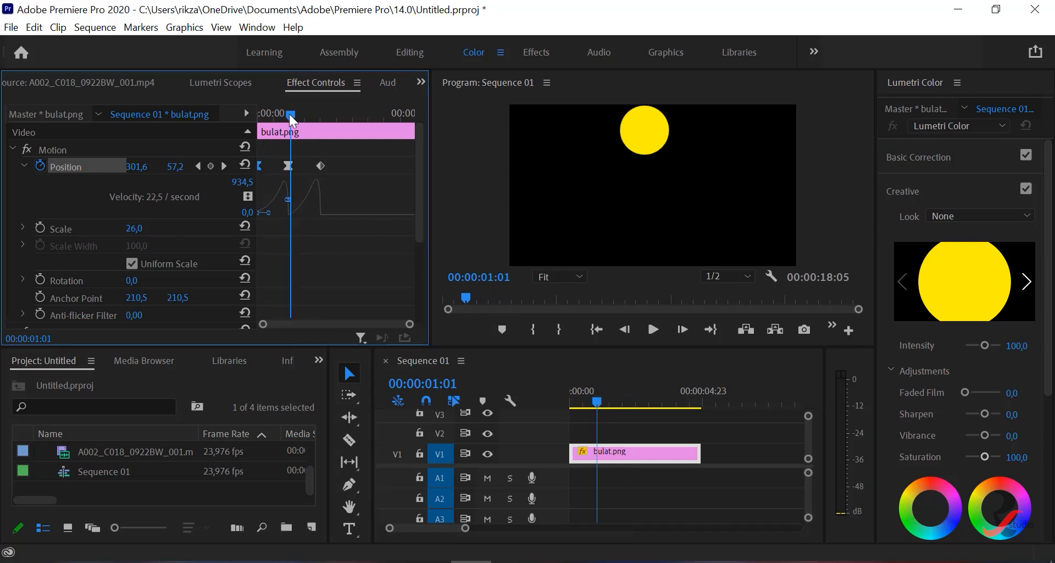
{"action": "left_click_drag", "start_coordinate": [290, 114], "coordinate": [250, 117]}
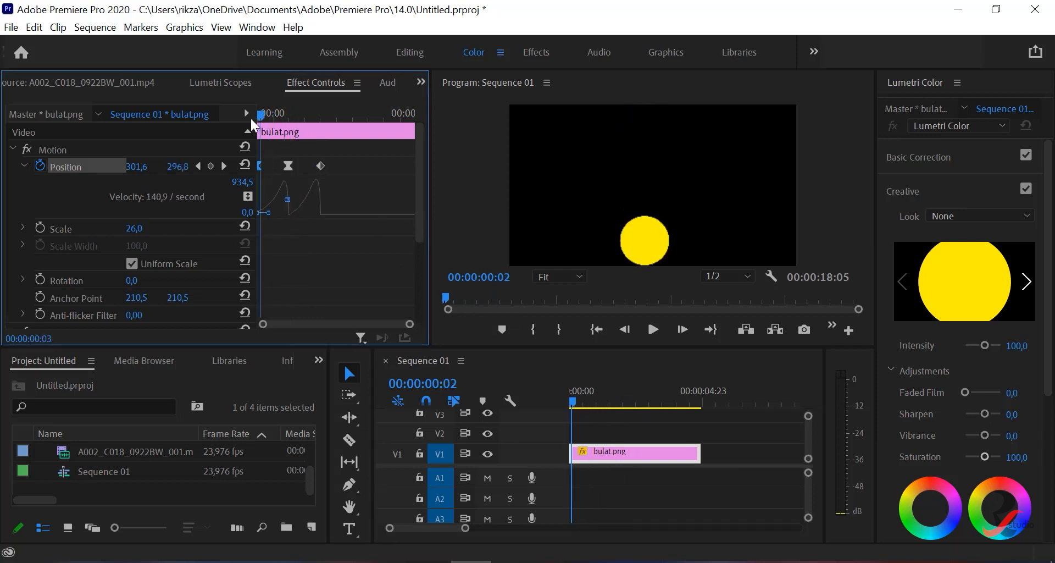
{"action": "right_click", "coordinate": [260, 165]}
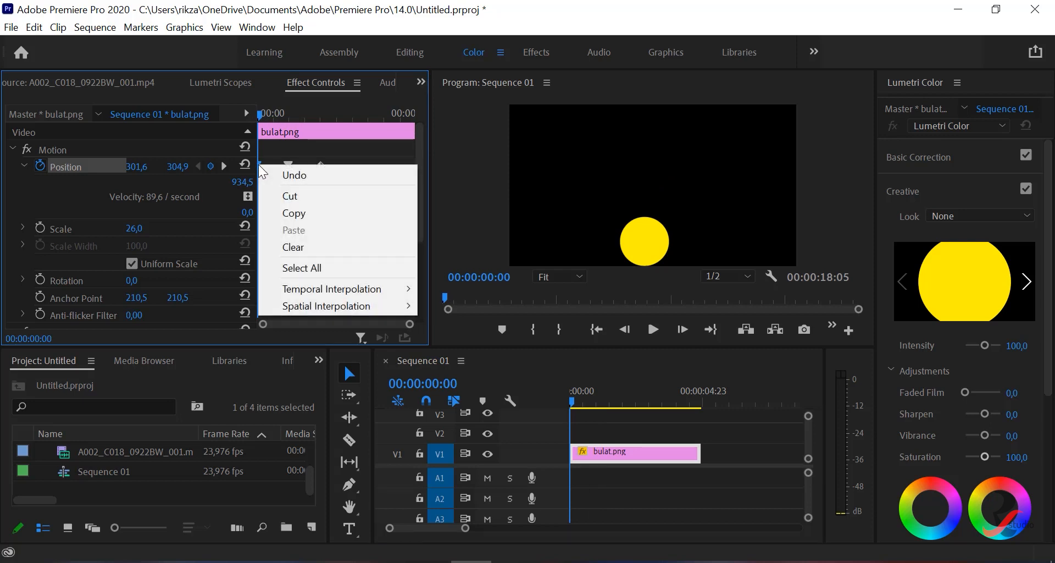
{"action": "mouse_move", "coordinate": [369, 291]}
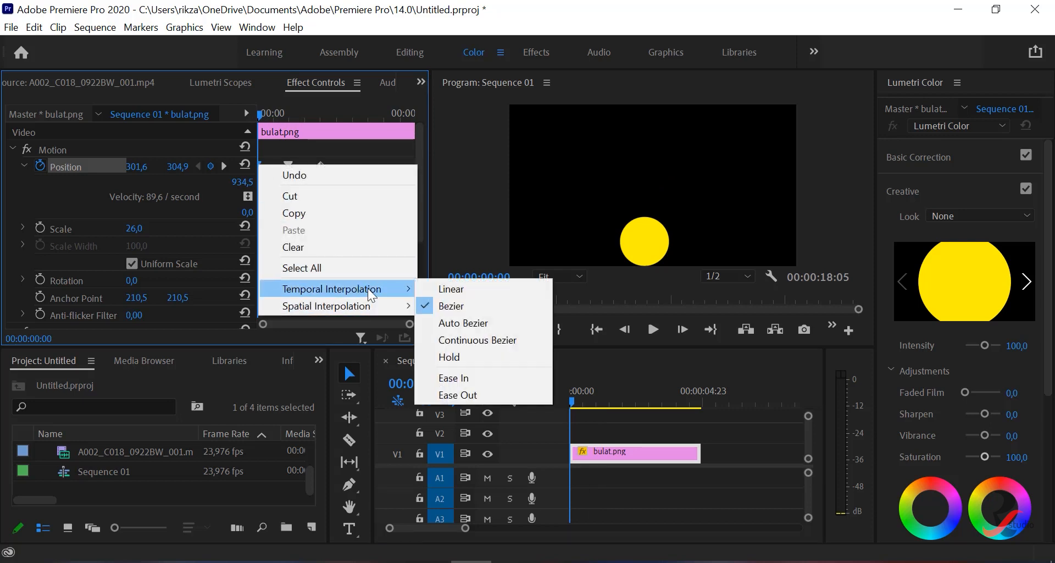
{"action": "left_click", "coordinate": [501, 356]}
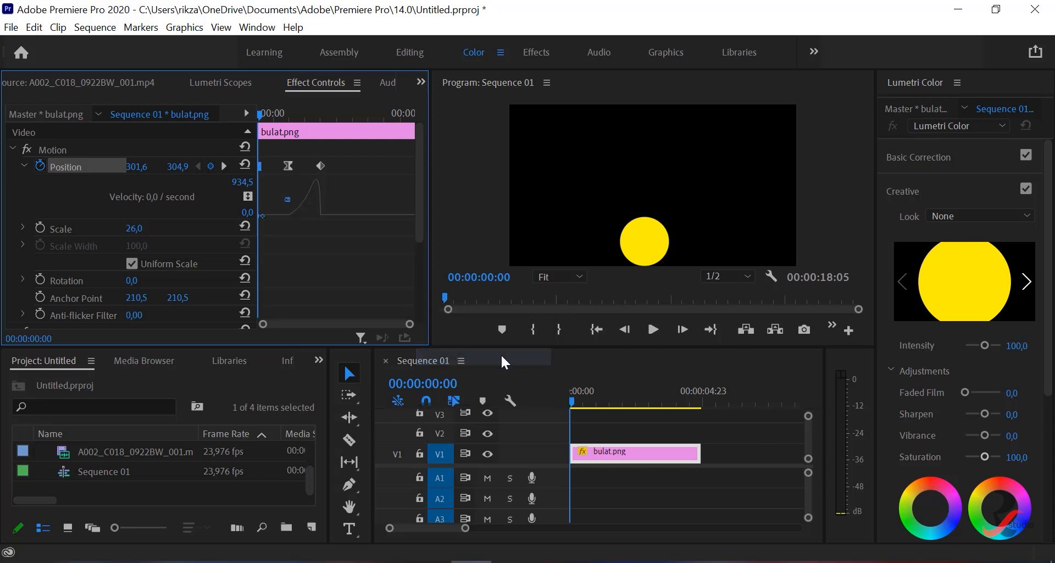
- Set the temporal interpolation of the middle and last Position keyframes to Hold
{"action": "left_click", "coordinate": [290, 166]}
{"action": "right_click", "coordinate": [288, 164]}
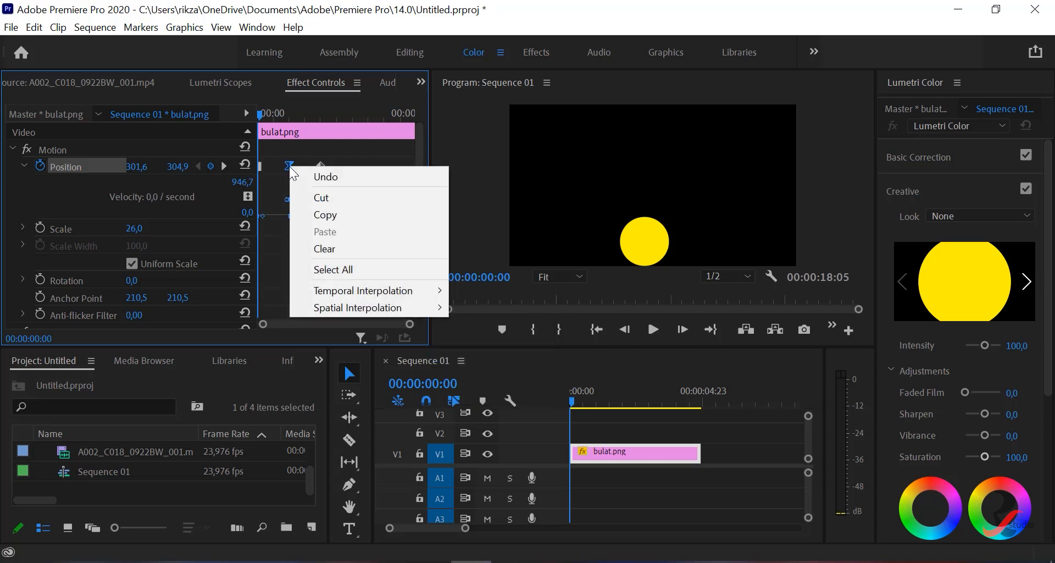
{"action": "mouse_move", "coordinate": [416, 291]}
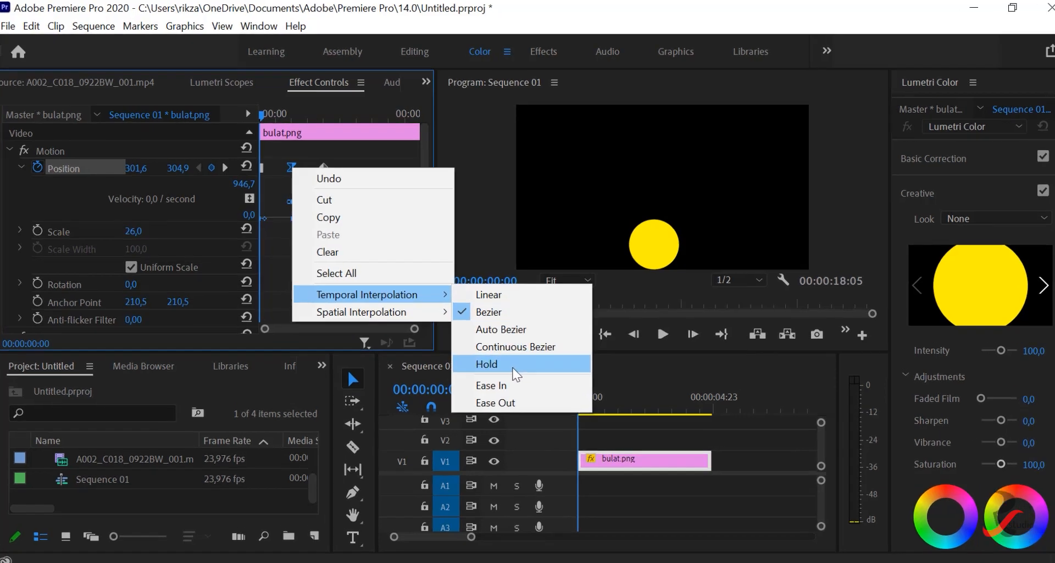
{"action": "left_click", "coordinate": [497, 359]}
{"action": "right_click", "coordinate": [322, 166]}
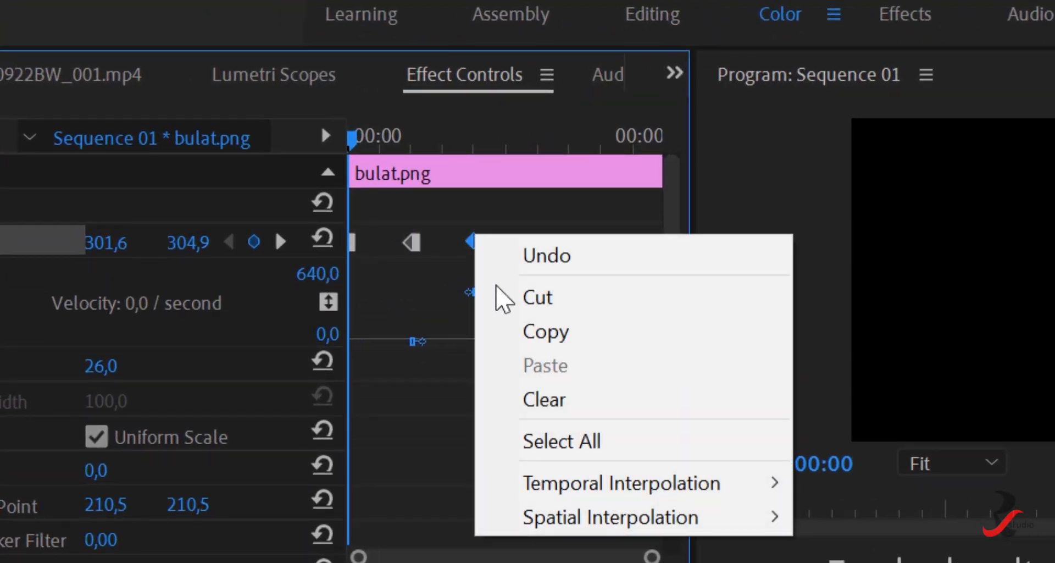
{"action": "mouse_move", "coordinate": [714, 493]}
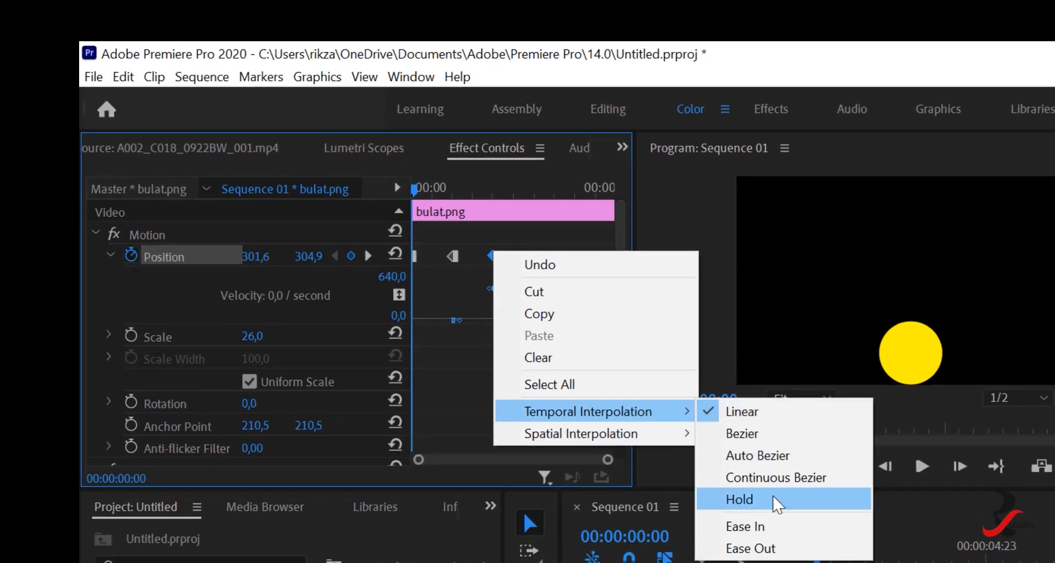
{"action": "left_click", "coordinate": [772, 509]}
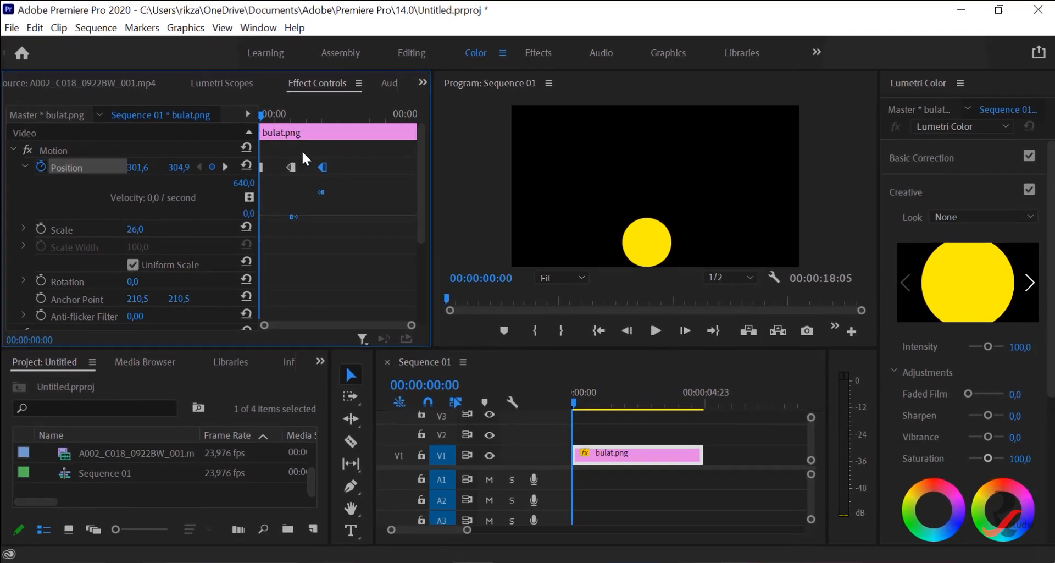
- Play the sequence and scrub up to the middle Position keyframe to check how the circle moves with Hold interpolation
{"action": "left_click", "coordinate": [654, 335]}
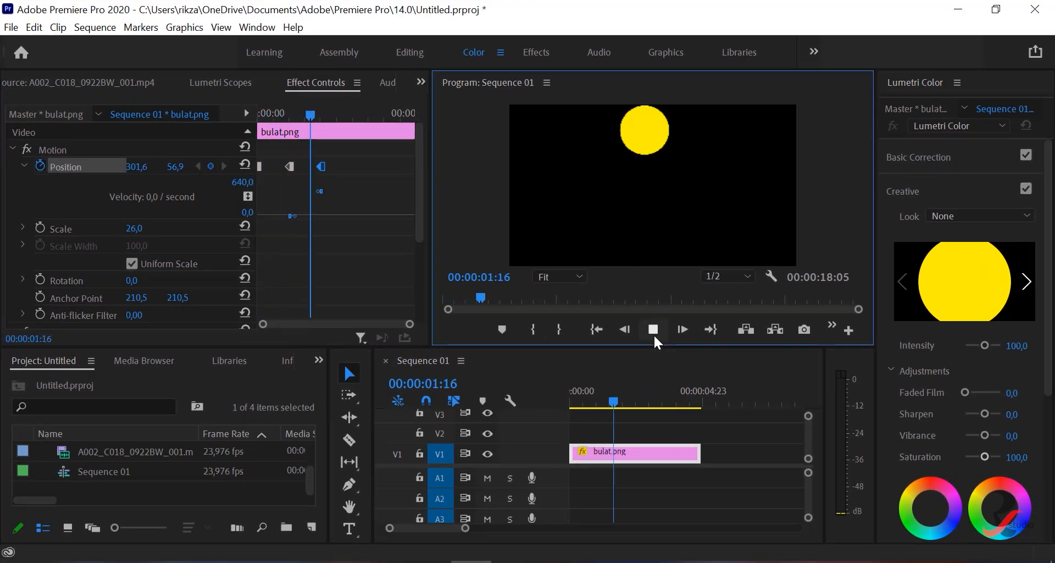
{"action": "left_click", "coordinate": [654, 334]}
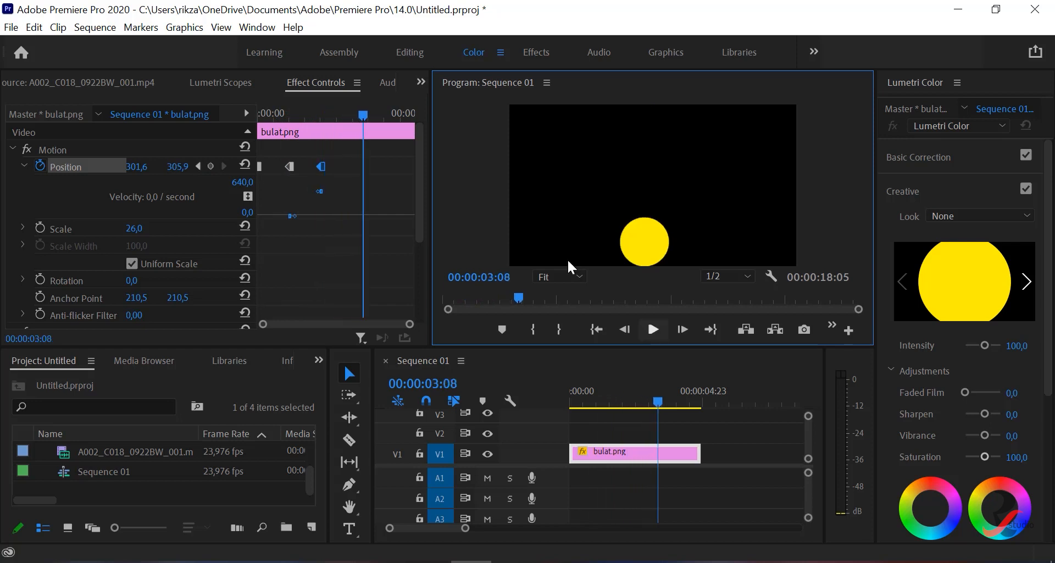
{"action": "left_click_drag", "start_coordinate": [362, 116], "coordinate": [278, 119]}
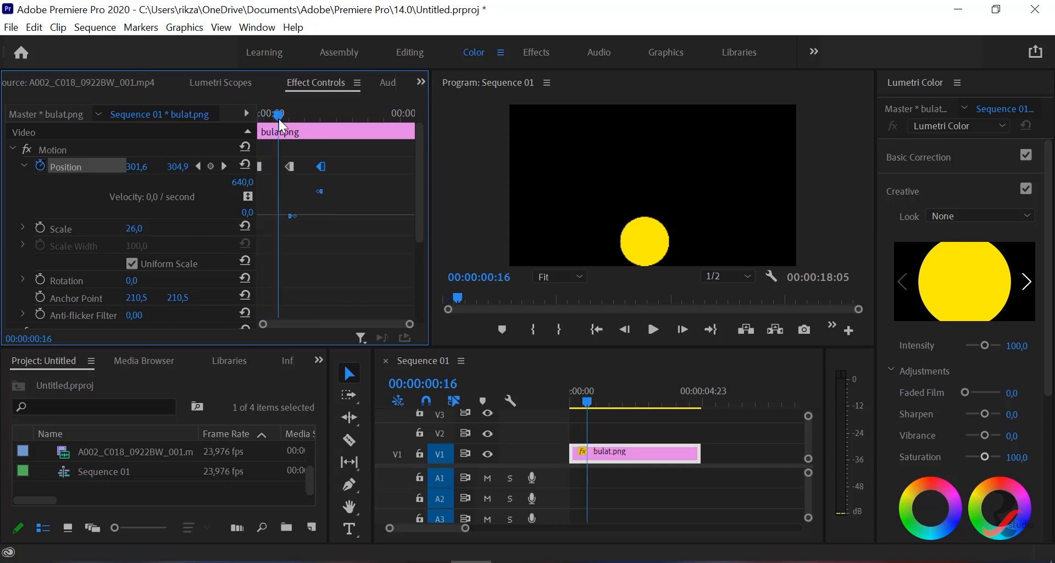
{"action": "mouse_move", "coordinate": [278, 118]}
{"action": "left_mouse_down"}
{"action": "mouse_move", "coordinate": [324, 120]}
{"action": "mouse_move", "coordinate": [258, 117]}
{"action": "mouse_move", "coordinate": [291, 114]}
{"action": "left_mouse_up"}
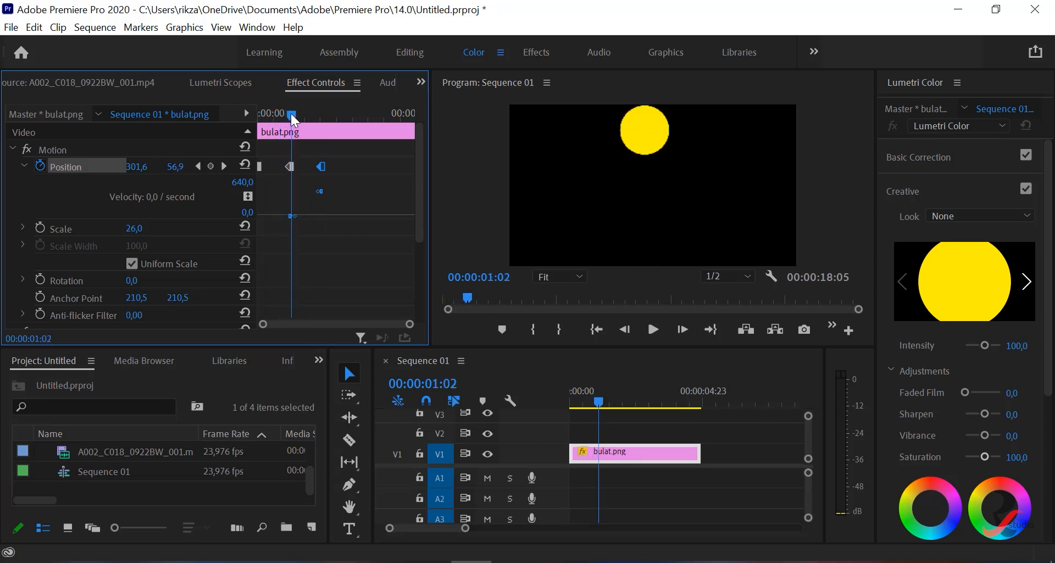
- Review the temporal interpolation options of the first and last Position keyframes without changing them
{"action": "right_click", "coordinate": [259, 166]}
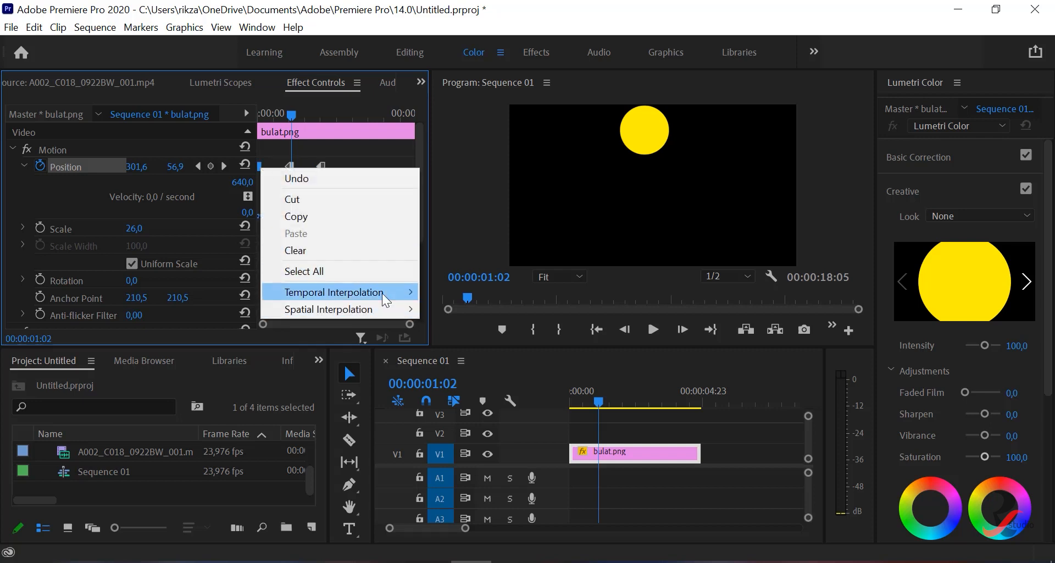
{"action": "mouse_move", "coordinate": [382, 293]}
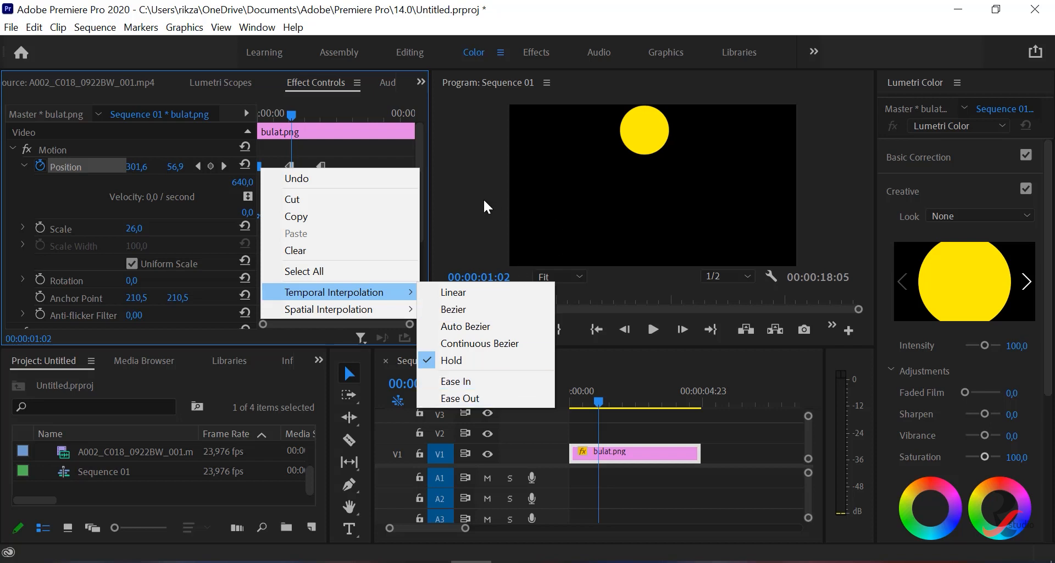
{"action": "left_click", "coordinate": [468, 187]}
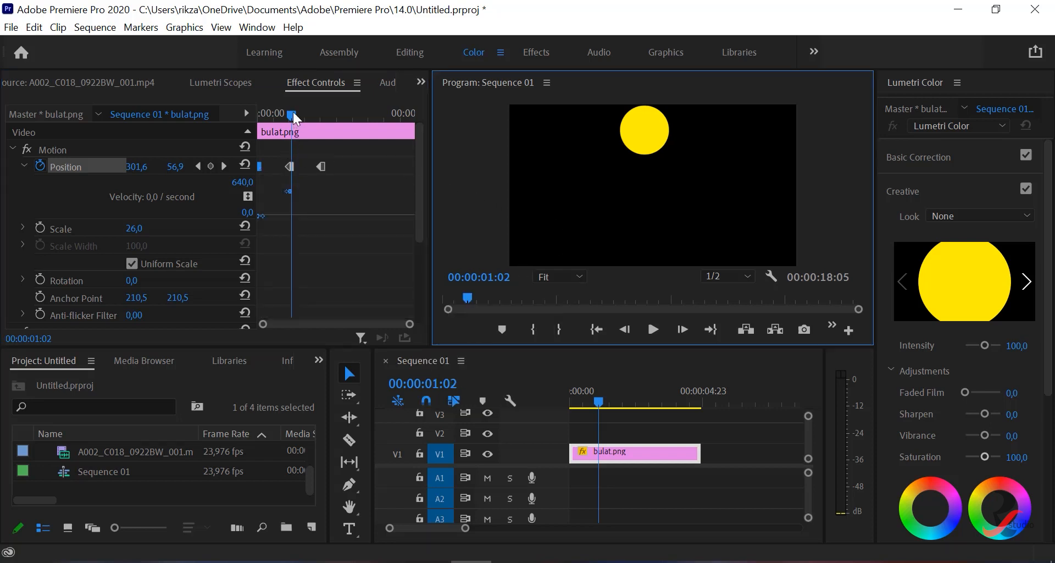
{"action": "left_click_drag", "start_coordinate": [292, 113], "coordinate": [322, 128]}
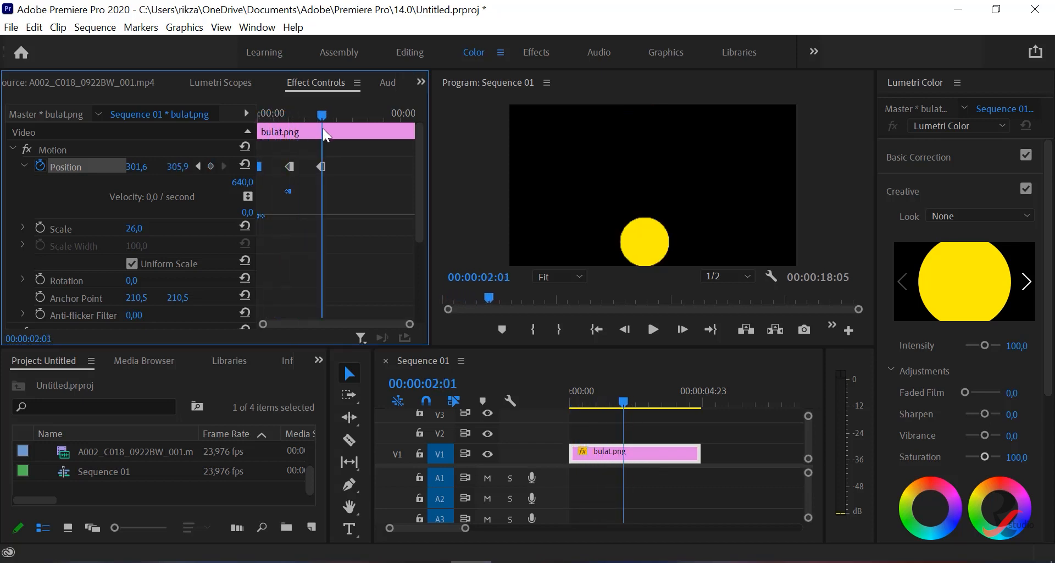
{"action": "left_click", "coordinate": [321, 166]}
{"action": "right_click", "coordinate": [321, 164]}
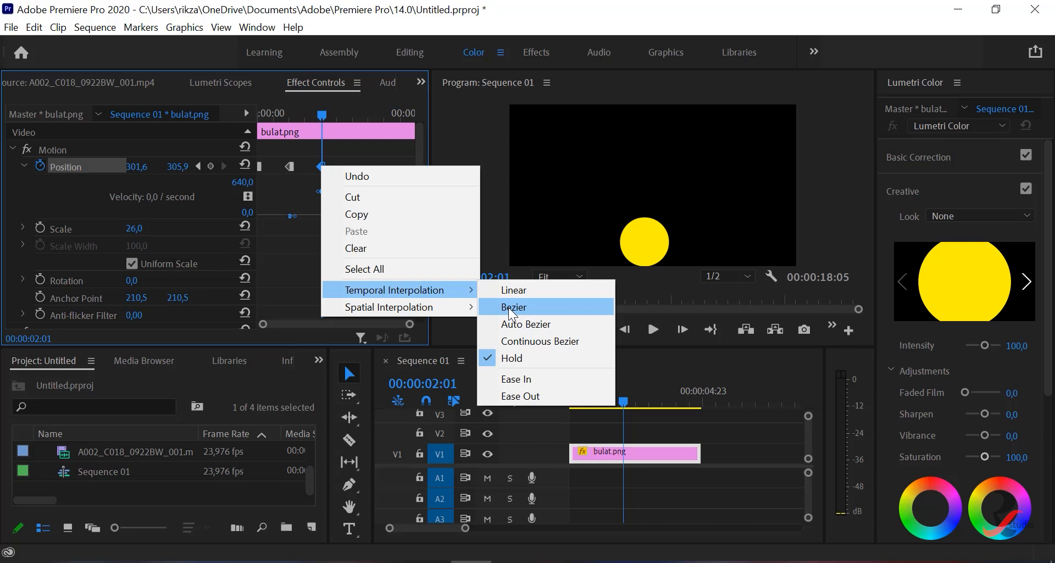
{"action": "left_click", "coordinate": [276, 249]}
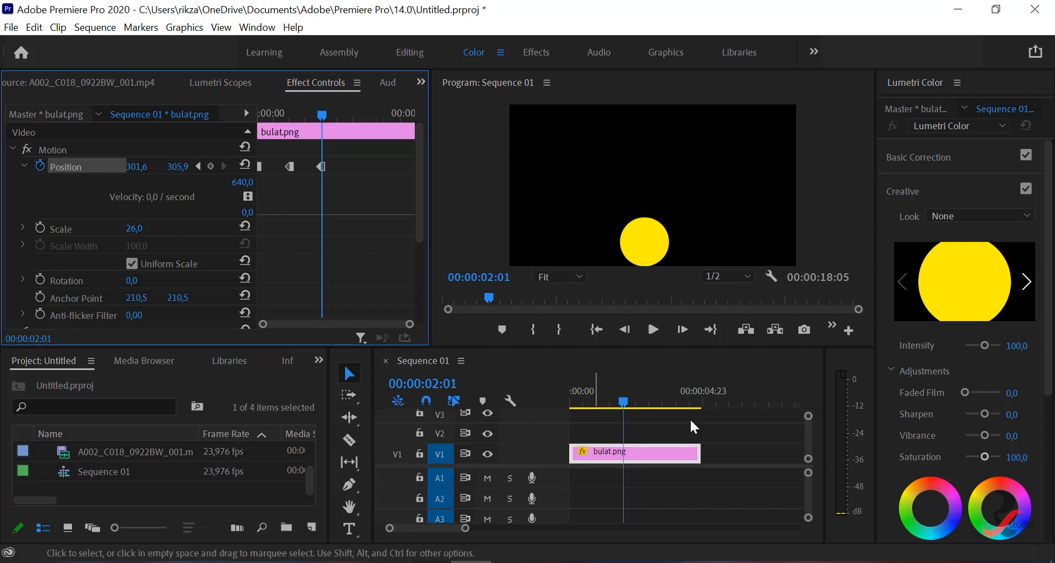
- Delete the bulat.png clip from the timeline and place A002_C018_0922BW_001.mp4 at the start of track V1
{"action": "left_click", "coordinate": [591, 454]}
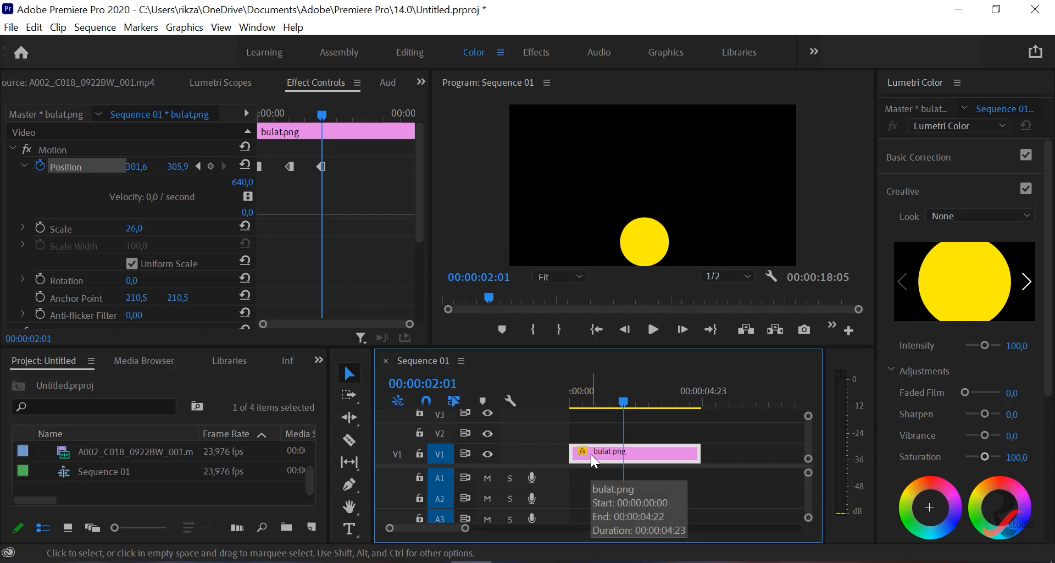
{"action": "key", "text": "Delete"}
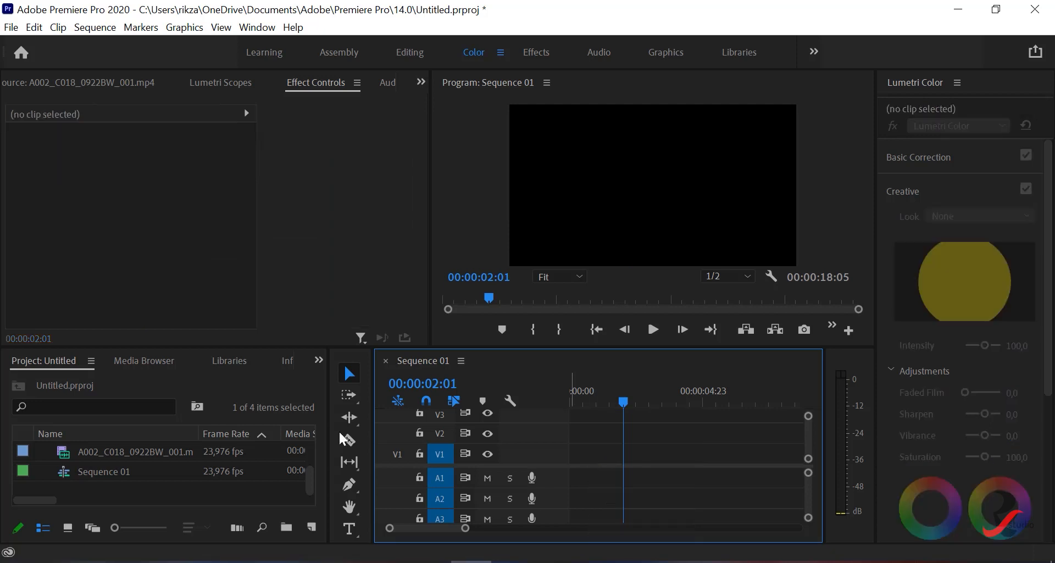
{"action": "scroll", "coordinate": [100, 460], "scroll_direction": "up", "scroll_amount": 2}
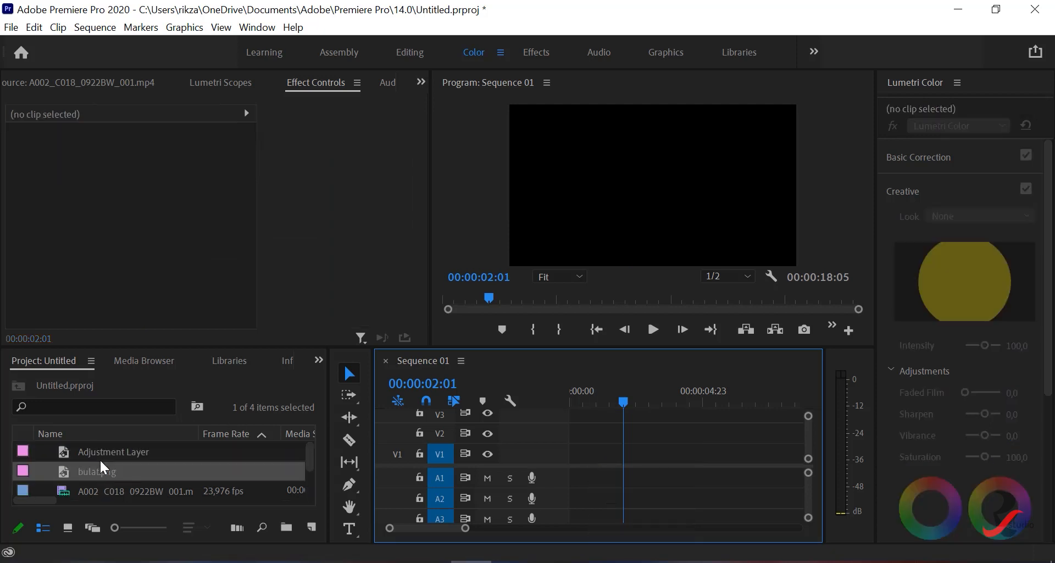
{"action": "left_click", "coordinate": [98, 491]}
{"action": "left_click_drag", "start_coordinate": [80, 490], "coordinate": [577, 463]}
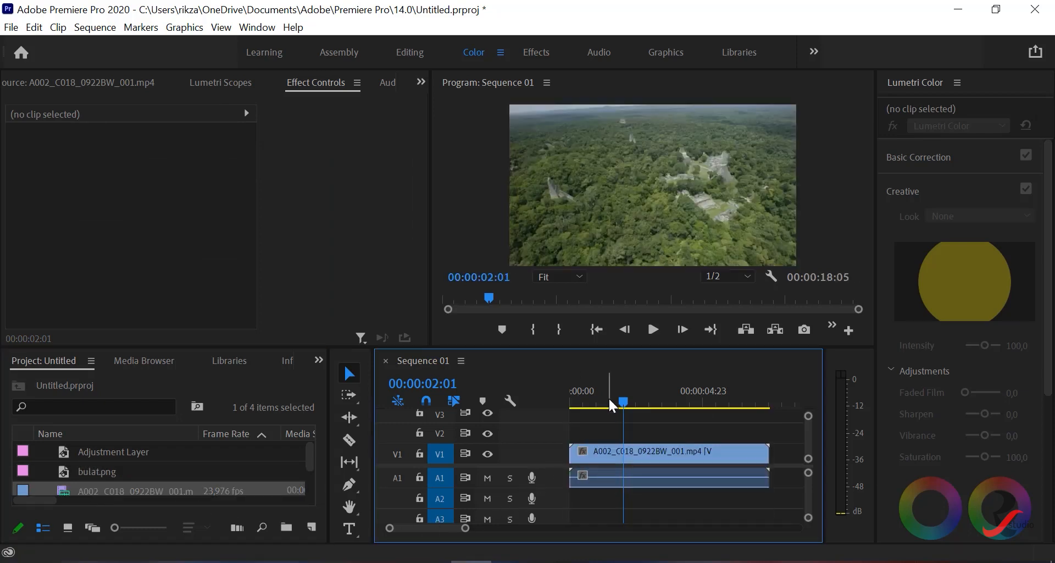
- Play the forest clip from the start to preview its normal speed, and return the playhead to 00:00:00:00
{"action": "left_click_drag", "start_coordinate": [624, 398], "coordinate": [564, 405]}
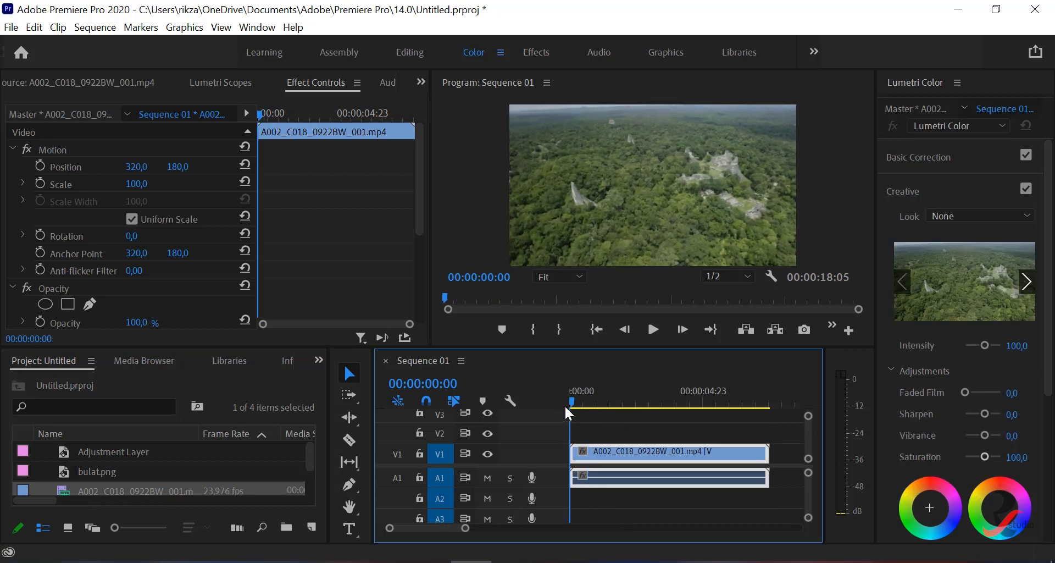
{"action": "left_click", "coordinate": [652, 332]}
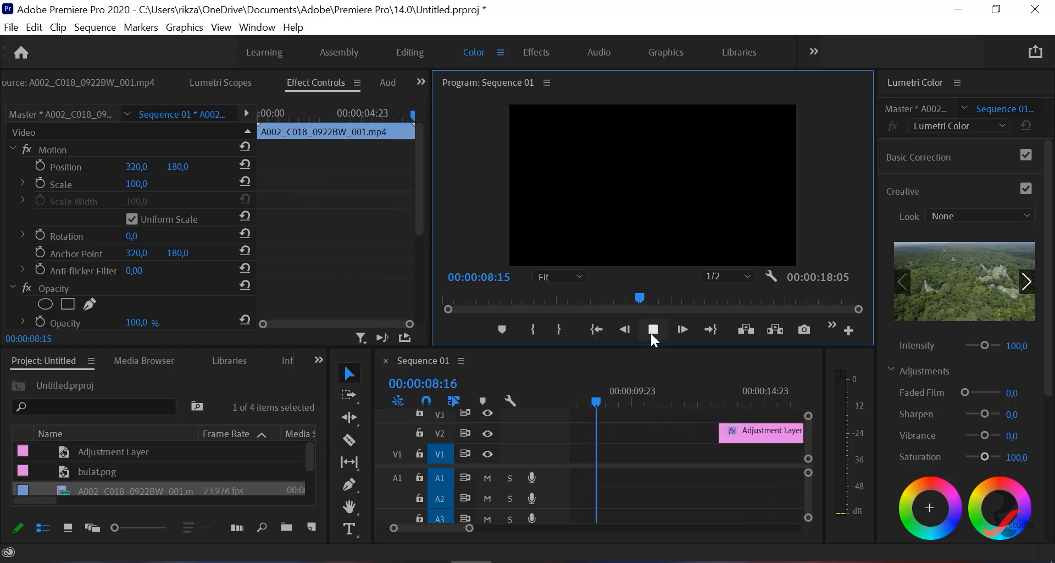
{"action": "left_click_drag", "start_coordinate": [620, 403], "coordinate": [501, 407]}
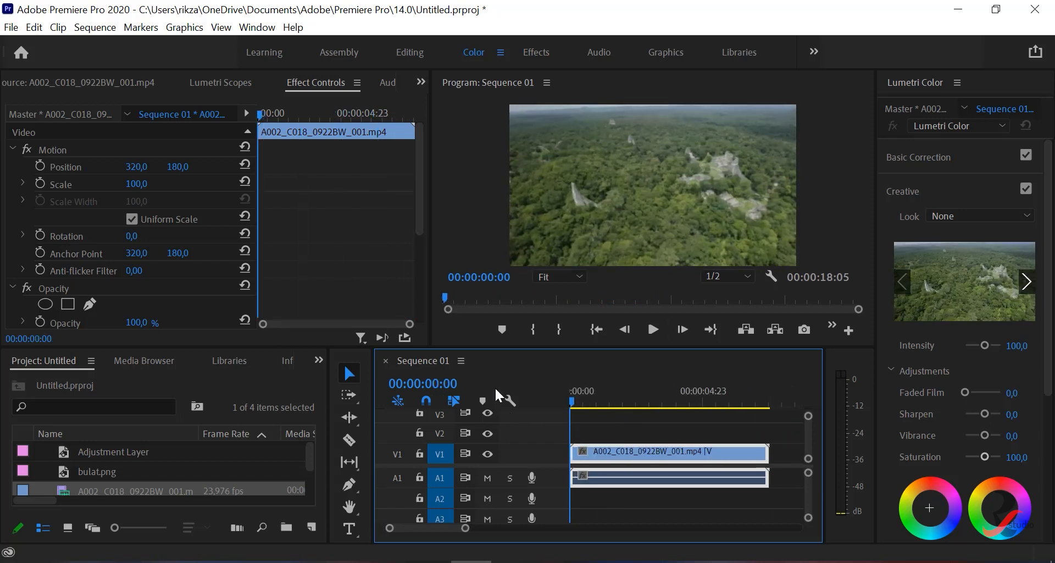
{"action": "mouse_move", "coordinate": [568, 390]}
{"action": "left_mouse_down"}
{"action": "mouse_move", "coordinate": [674, 391]}
{"action": "mouse_move", "coordinate": [558, 391]}
{"action": "left_mouse_up"}
- Add a Time Remapping Speed keyframe to the forest clip at 00:00:01:15
{"action": "scroll", "coordinate": [217, 294], "scroll_direction": "down", "scroll_amount": 2}
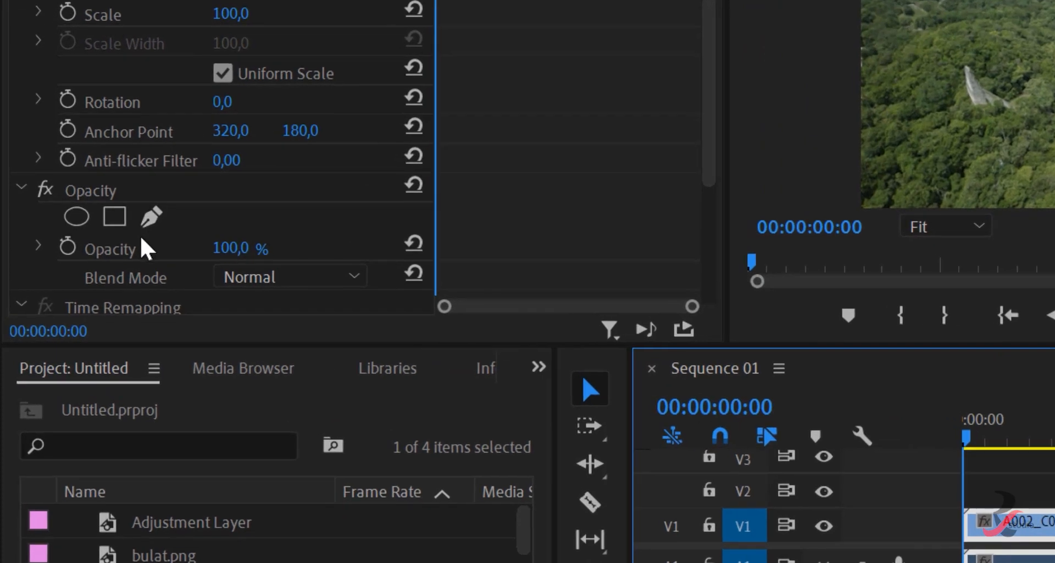
{"action": "scroll", "coordinate": [83, 284], "scroll_direction": "down", "scroll_amount": 3}
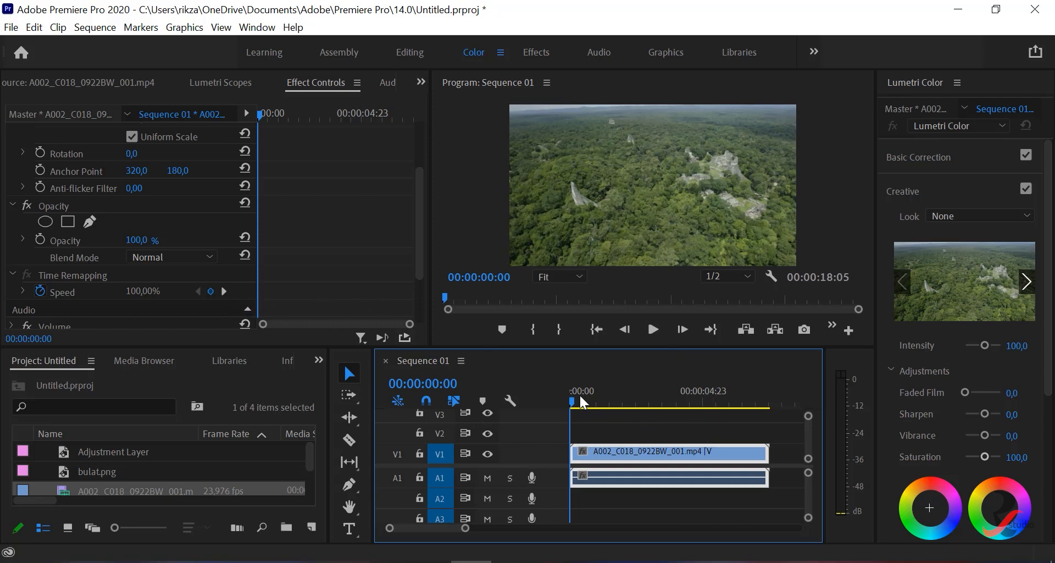
{"action": "left_click_drag", "start_coordinate": [572, 403], "coordinate": [615, 416]}
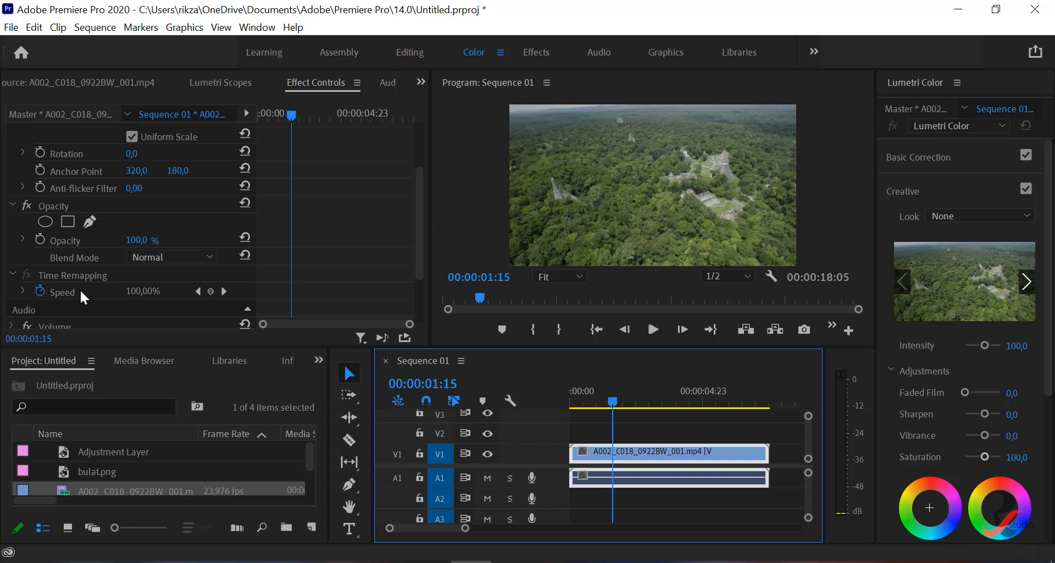
{"action": "left_click", "coordinate": [211, 291]}
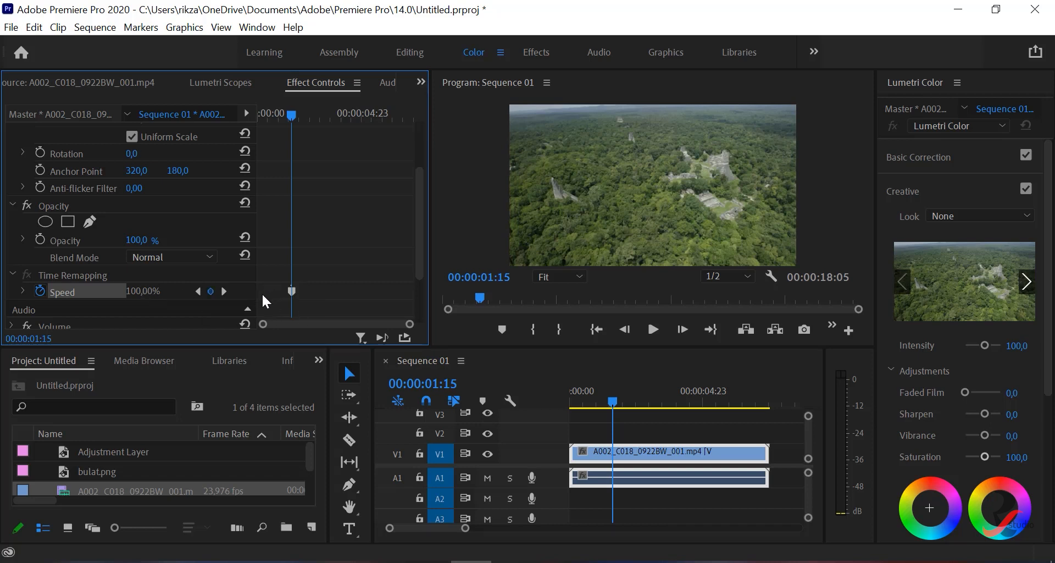
- Expand the Speed velocity graph and lower the clip speed before the keyframe to 40%
{"action": "scroll", "coordinate": [98, 270], "scroll_direction": "down", "scroll_amount": 2}
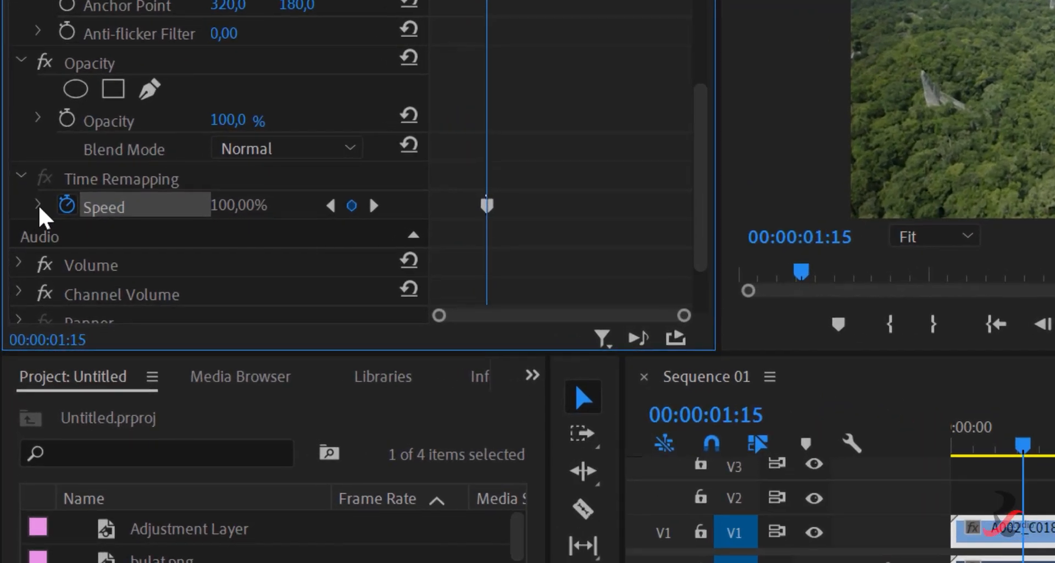
{"action": "left_click", "coordinate": [23, 258]}
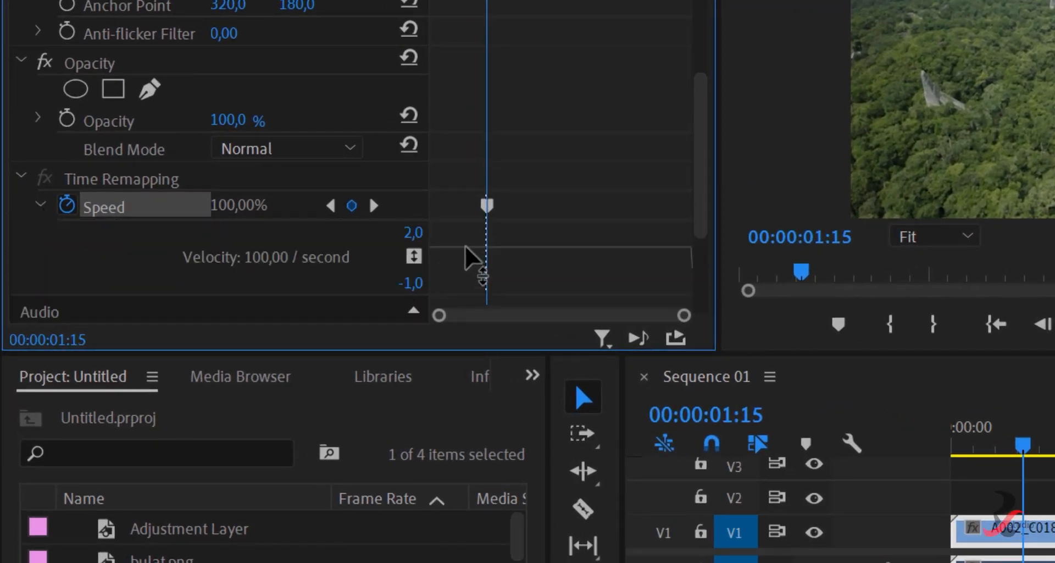
{"action": "left_click_drag", "start_coordinate": [465, 246], "coordinate": [465, 250]}
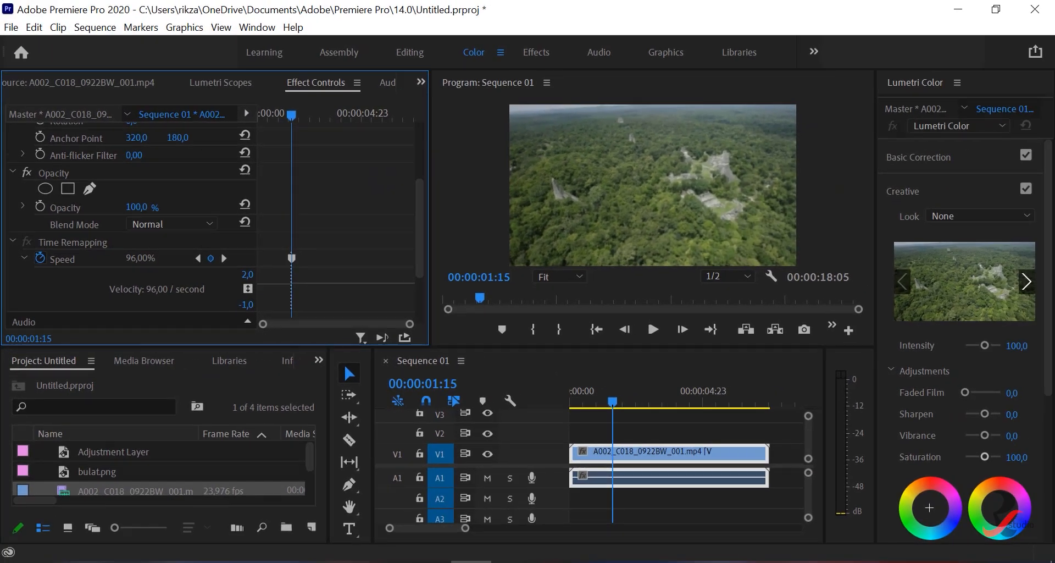
{"action": "left_click_drag", "start_coordinate": [274, 283], "coordinate": [275, 290]}
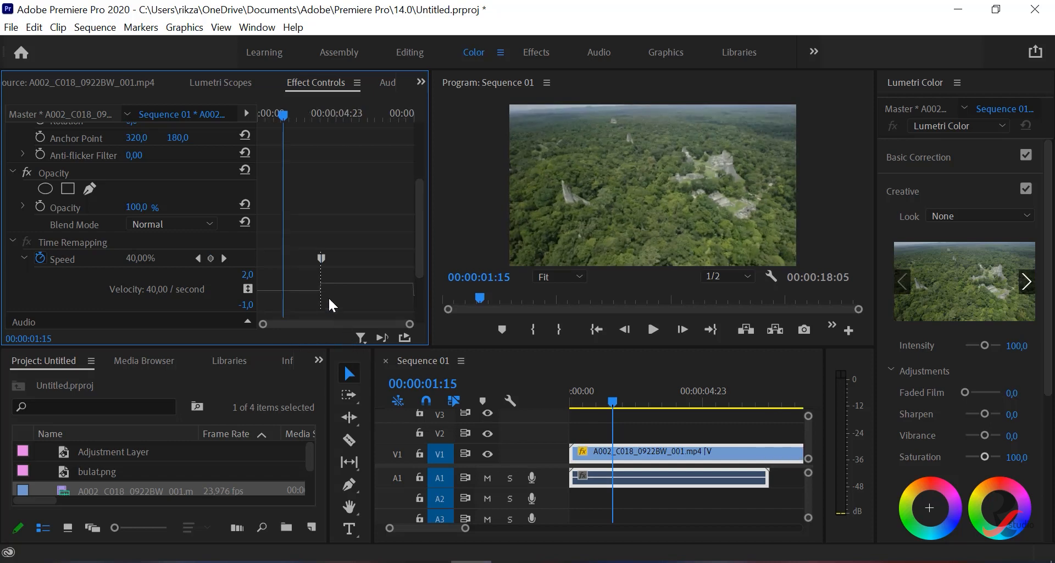
- Add a second Speed keyframe at 00:00:07:16 and raise the clip speed between the two keyframes
{"action": "left_click_drag", "start_coordinate": [612, 402], "coordinate": [772, 403]}
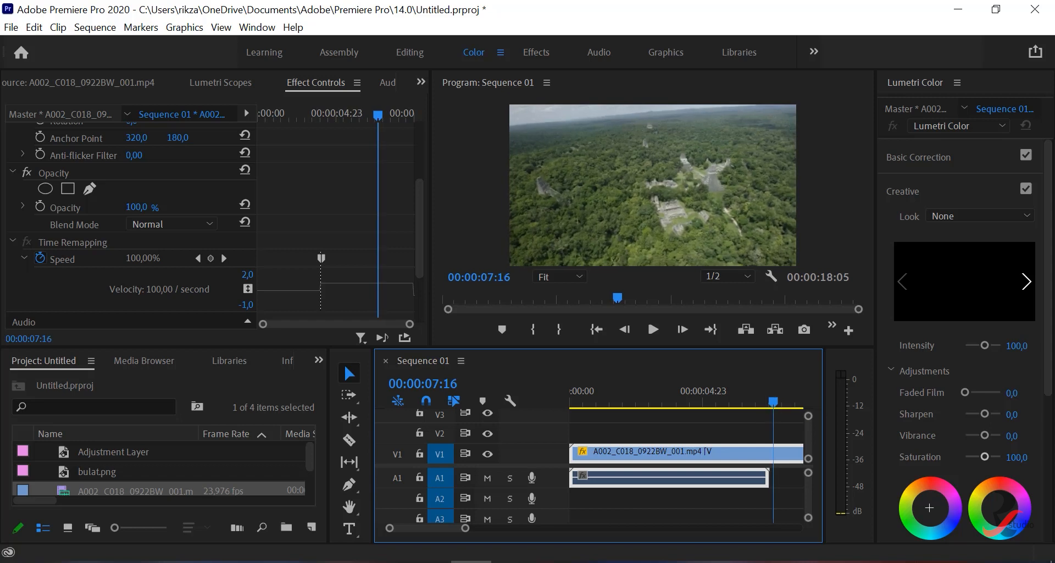
{"action": "left_click", "coordinate": [210, 258]}
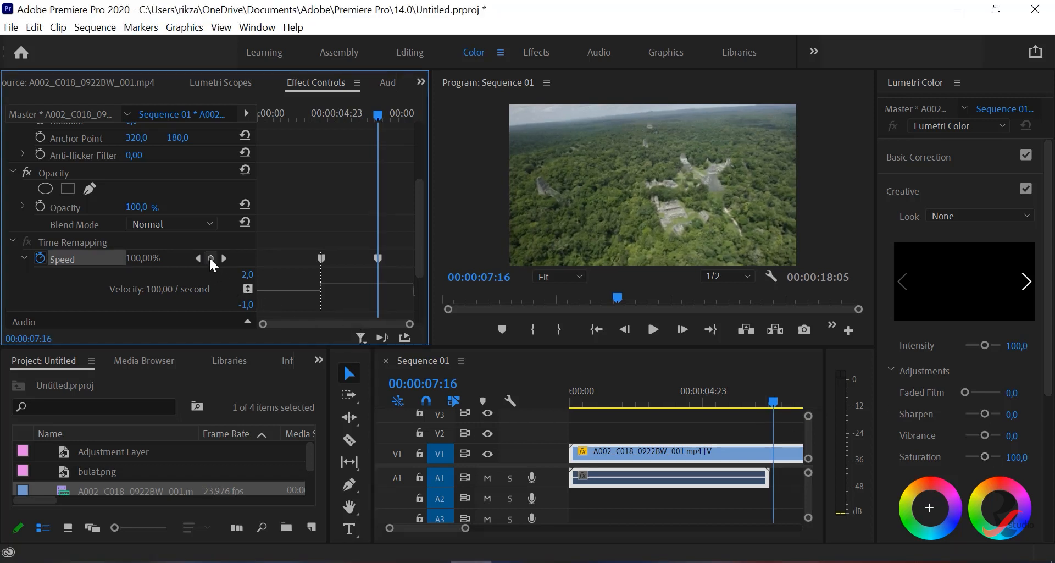
{"action": "left_click", "coordinate": [353, 287]}
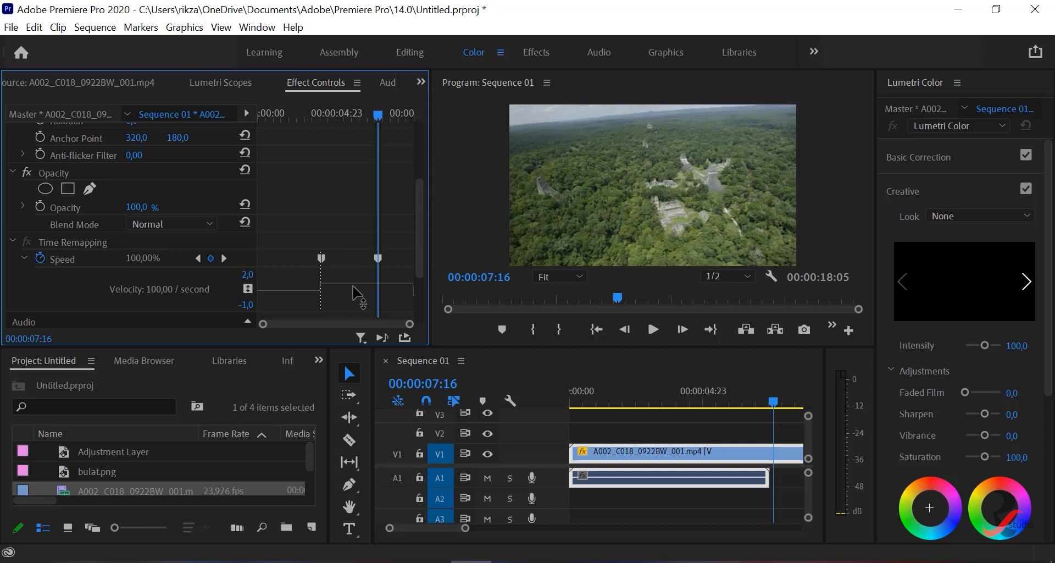
{"action": "left_click_drag", "start_coordinate": [350, 283], "coordinate": [355, 212]}
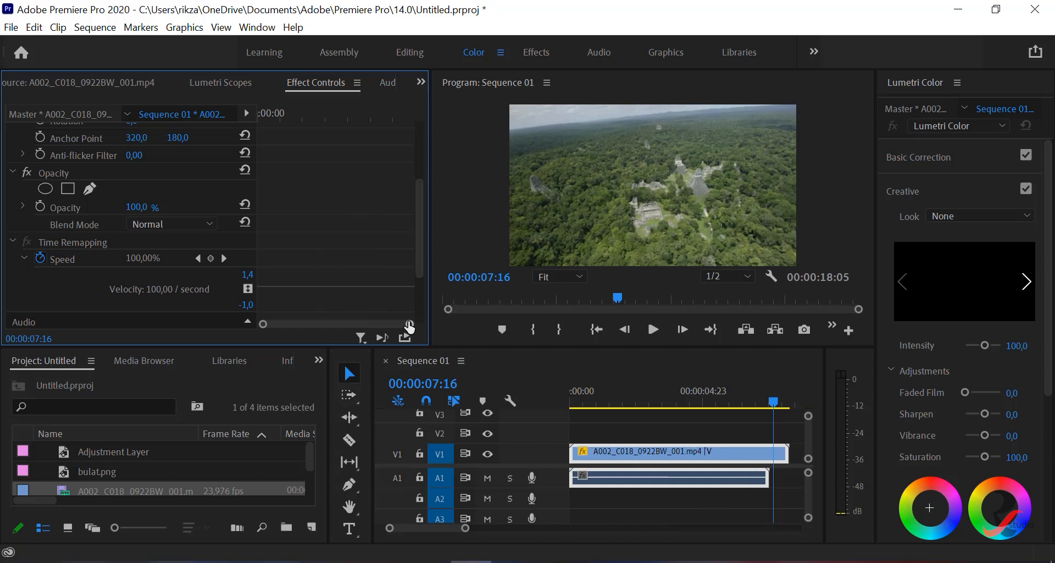
{"action": "mouse_move", "coordinate": [410, 325]}
{"action": "left_mouse_down"}
{"action": "mouse_move", "coordinate": [401, 322]}
{"action": "mouse_move", "coordinate": [426, 324]}
{"action": "left_mouse_up"}
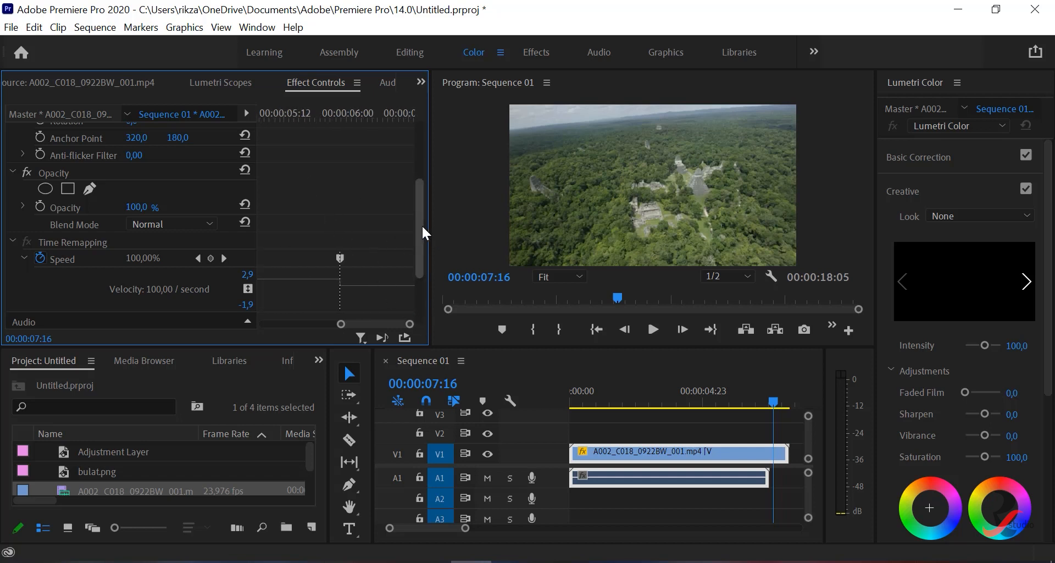
- Lower the forest clip's speed after the last Speed keyframe to 56% on the velocity graph
{"action": "key", "text": "grave"}
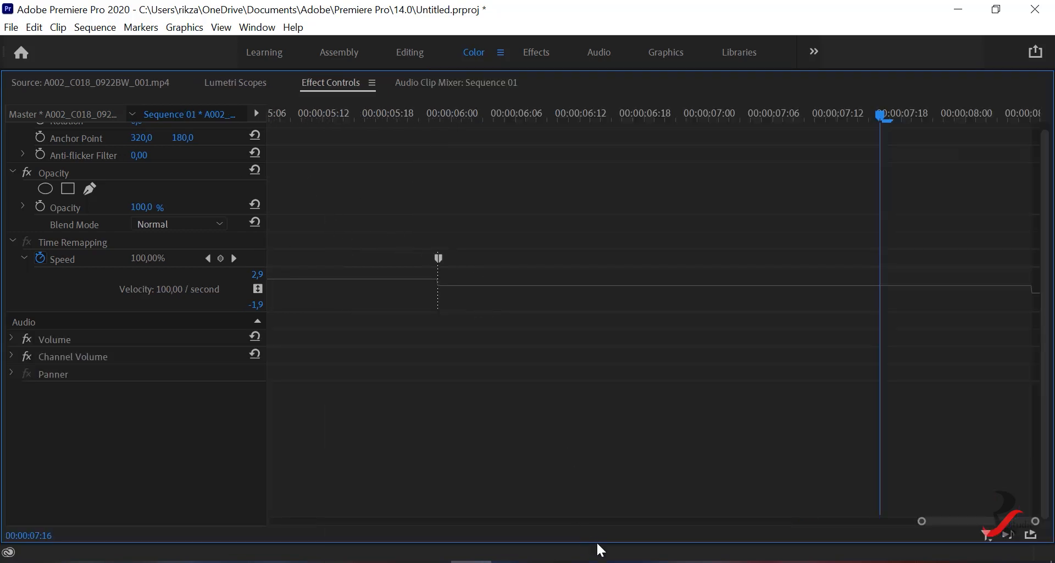
{"action": "left_click_drag", "start_coordinate": [961, 519], "coordinate": [916, 511]}
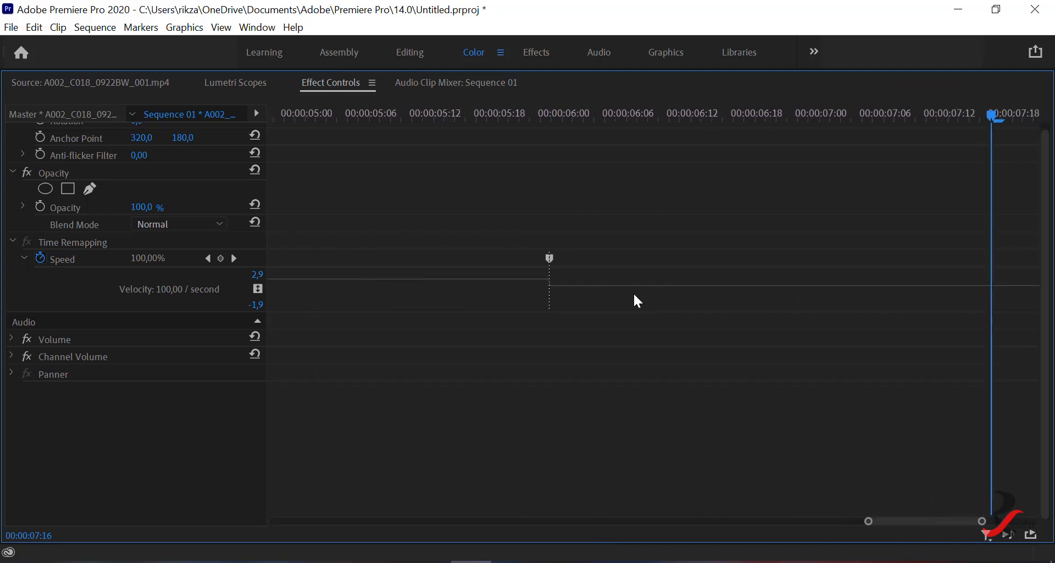
{"action": "left_click_drag", "start_coordinate": [635, 286], "coordinate": [635, 289]}
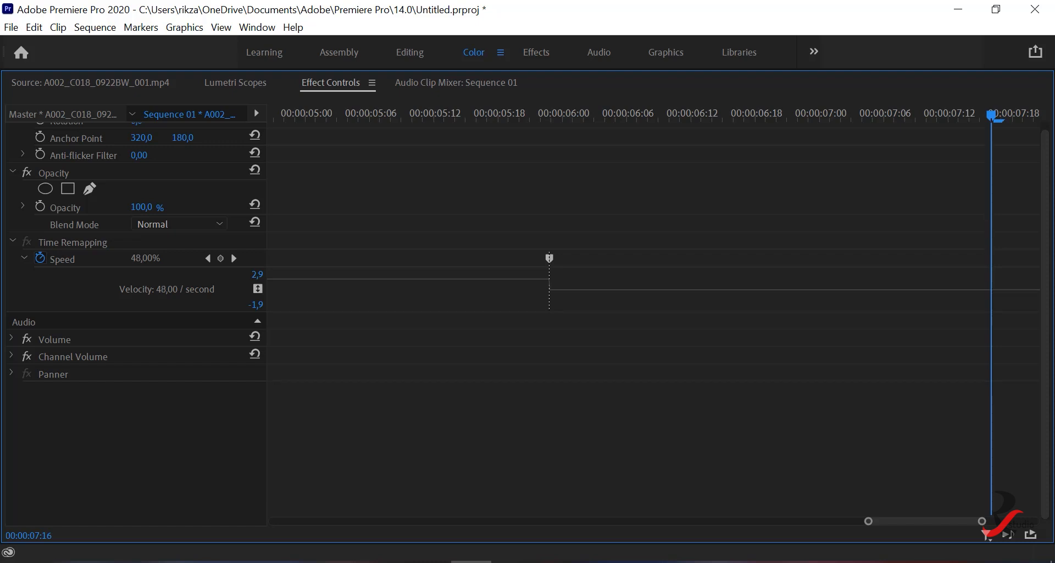
{"action": "left_click_drag", "start_coordinate": [635, 289], "coordinate": [635, 287]}
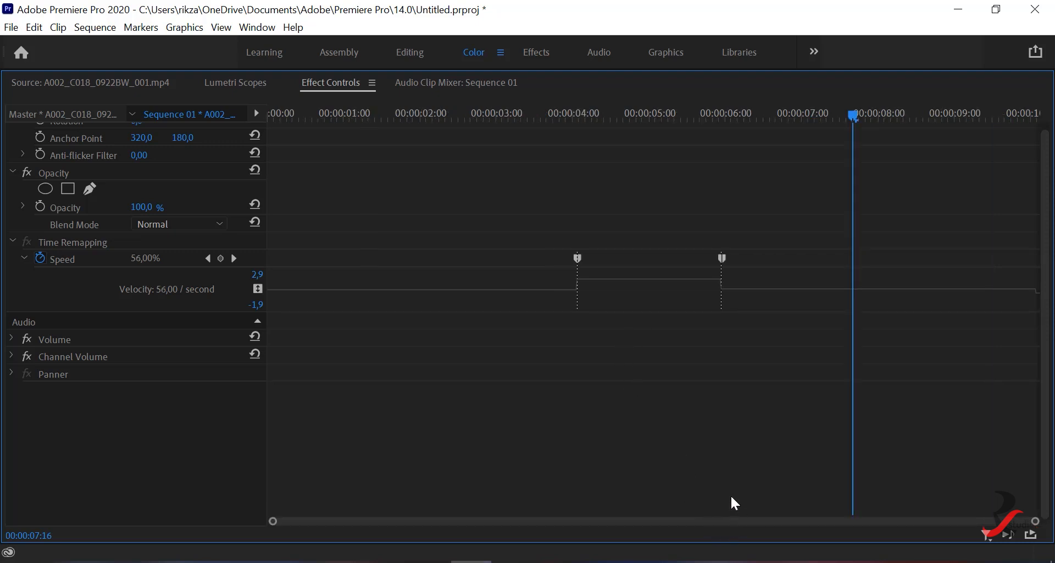
{"action": "key", "text": "grave"}
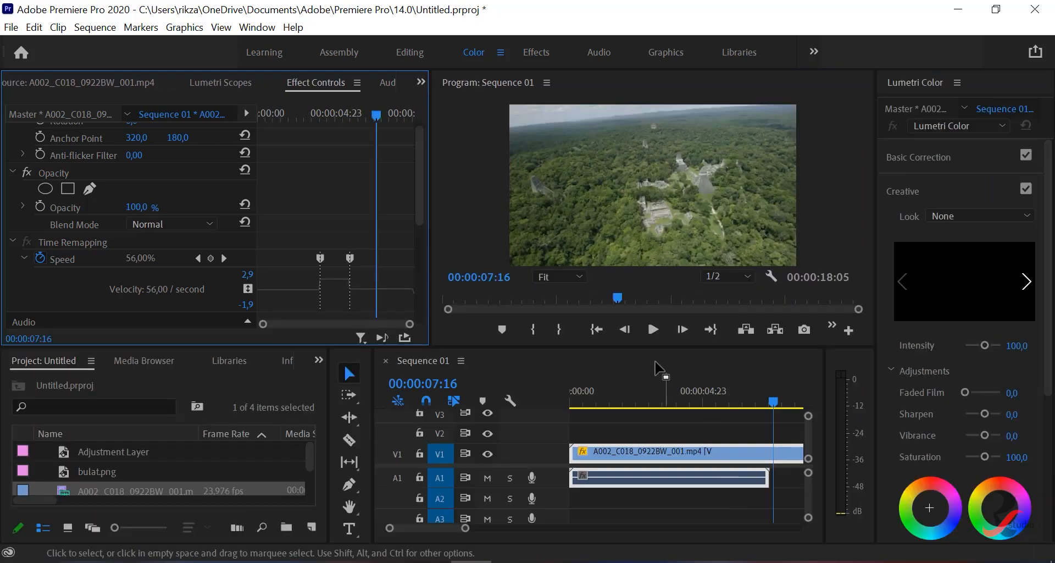
- Play the forest clip from the start twice to preview the slow, fast and slow sections
{"action": "left_click", "coordinate": [596, 328]}
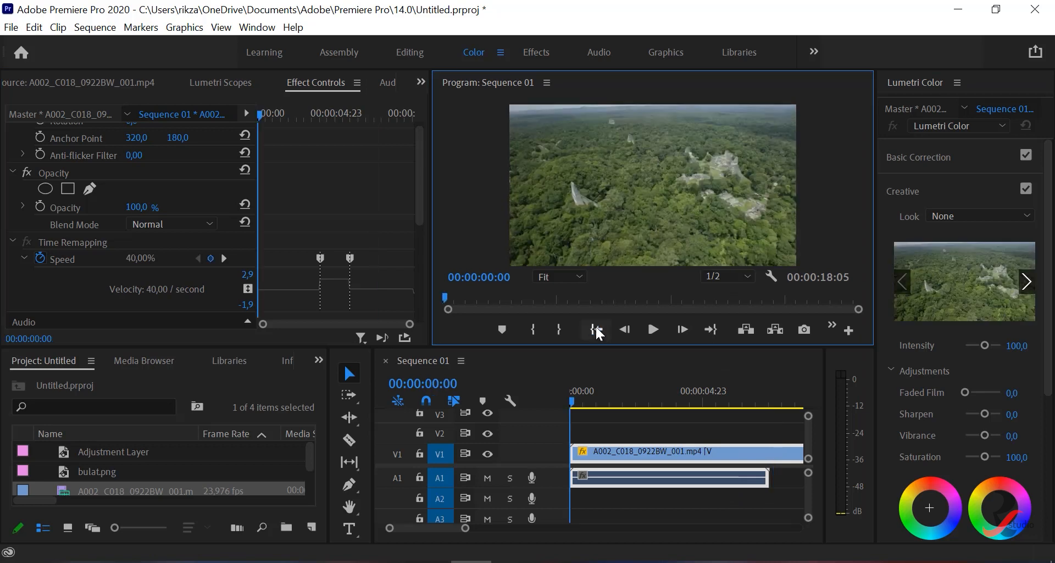
{"action": "left_click", "coordinate": [652, 329]}
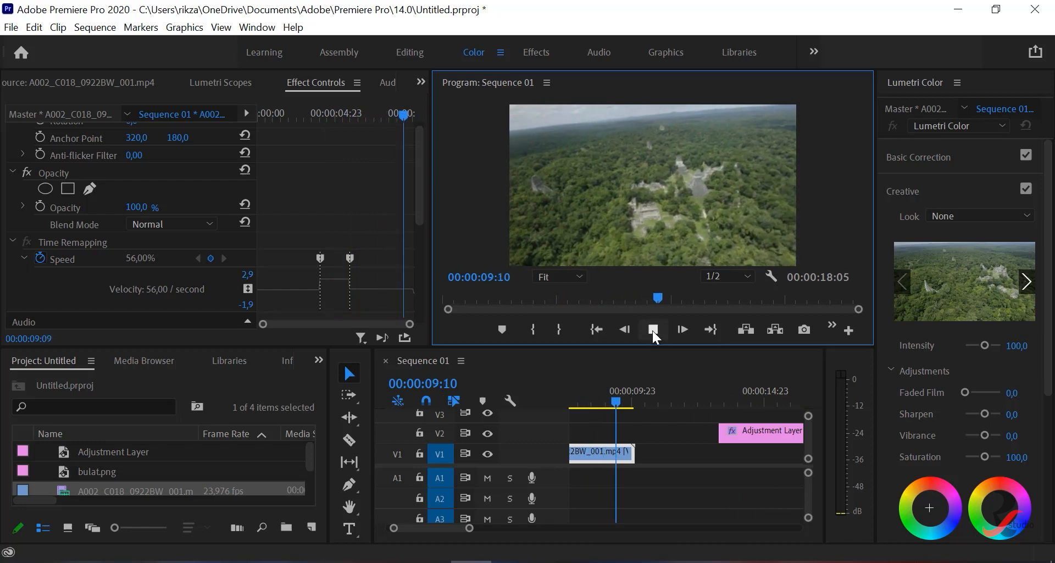
{"action": "left_click", "coordinate": [652, 331]}
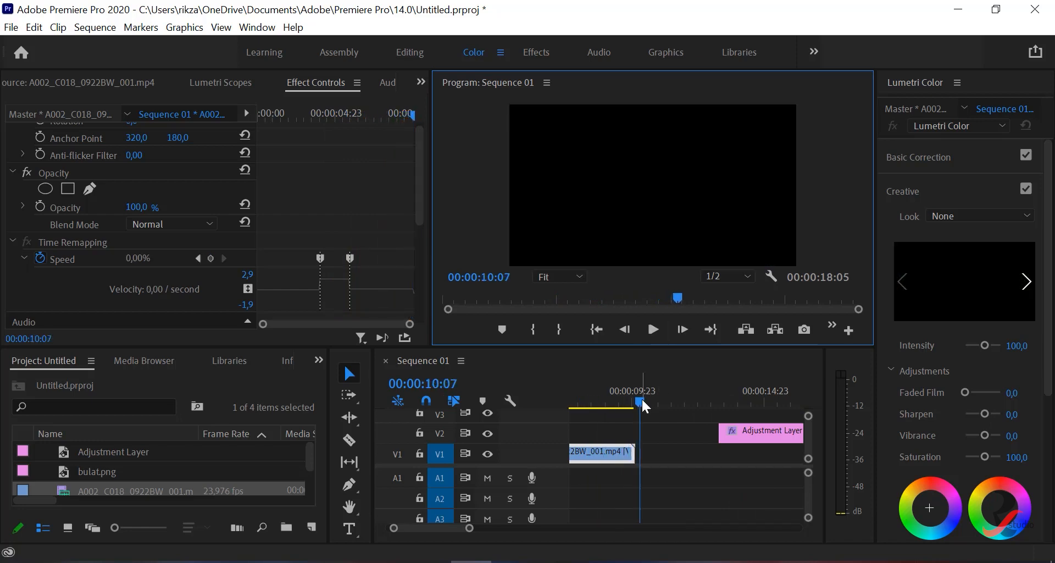
{"action": "key", "text": "Home"}
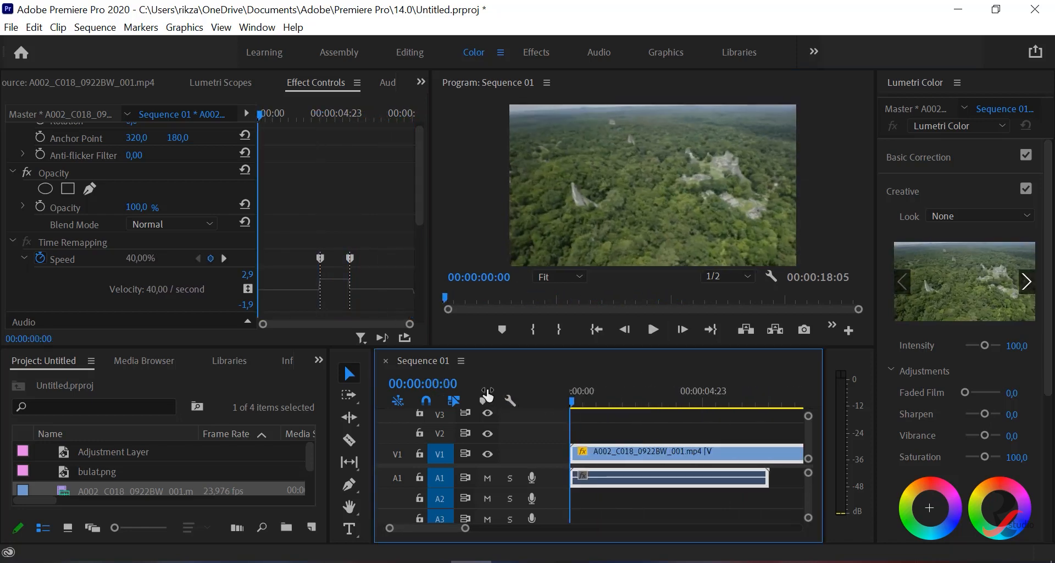
{"action": "left_click", "coordinate": [649, 330]}
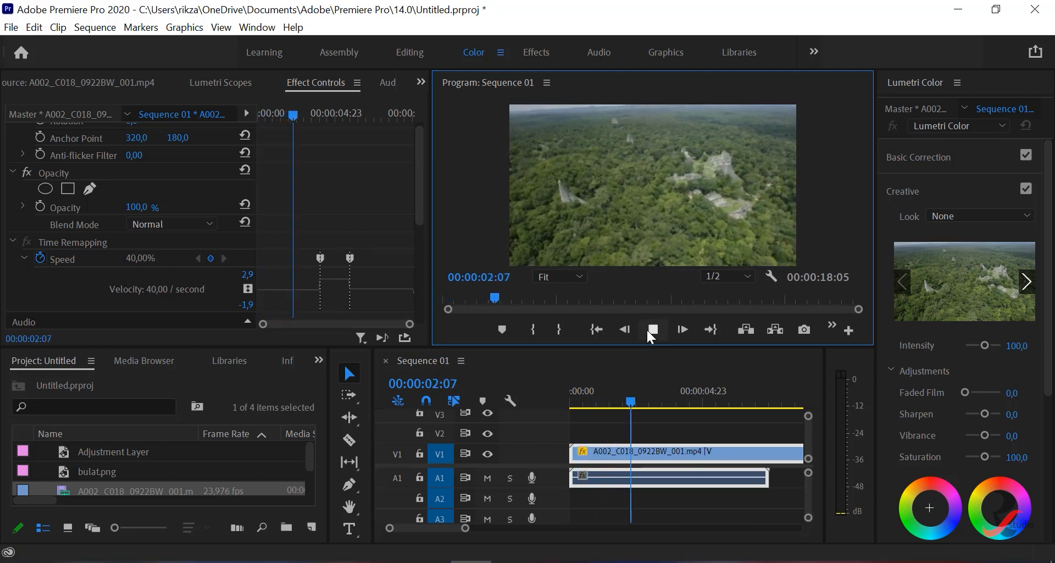
{"action": "left_click", "coordinate": [646, 328]}
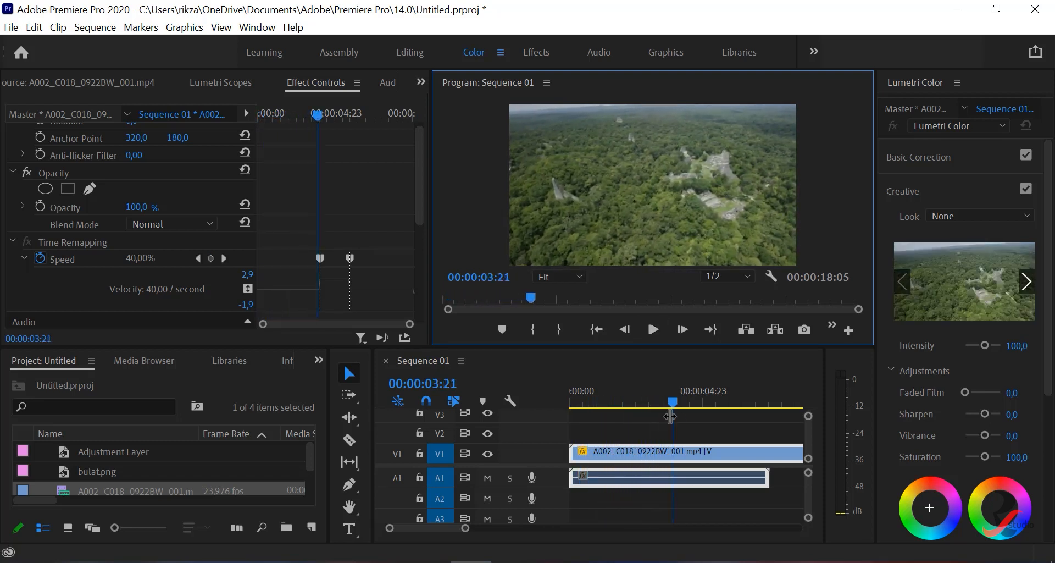
- Set the forest clip's Time Interpolation to Optical Flow
{"action": "right_click", "coordinate": [615, 454]}
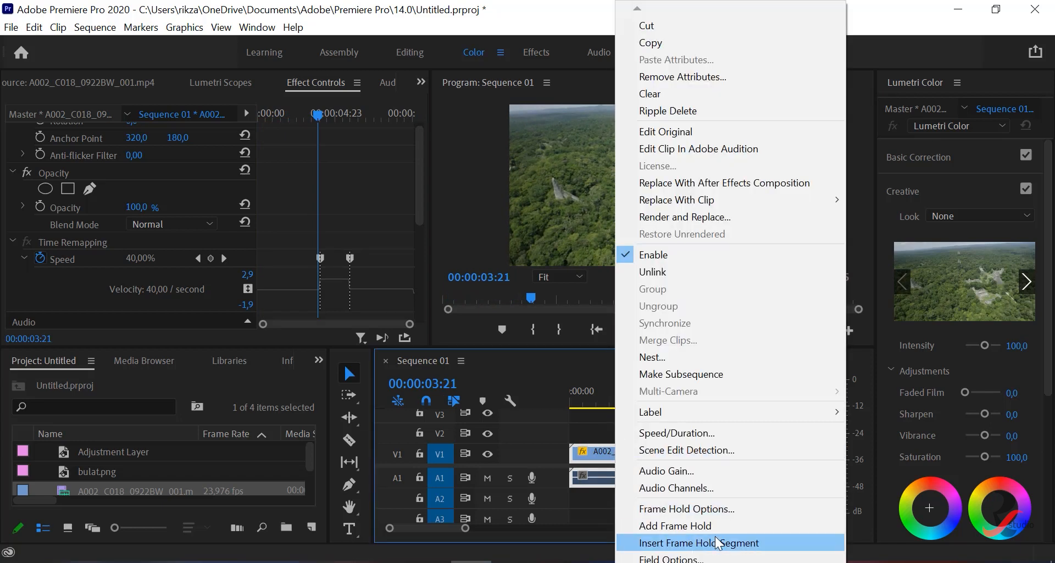
{"action": "scroll", "coordinate": [714, 555], "scroll_direction": "down", "scroll_amount": 1}
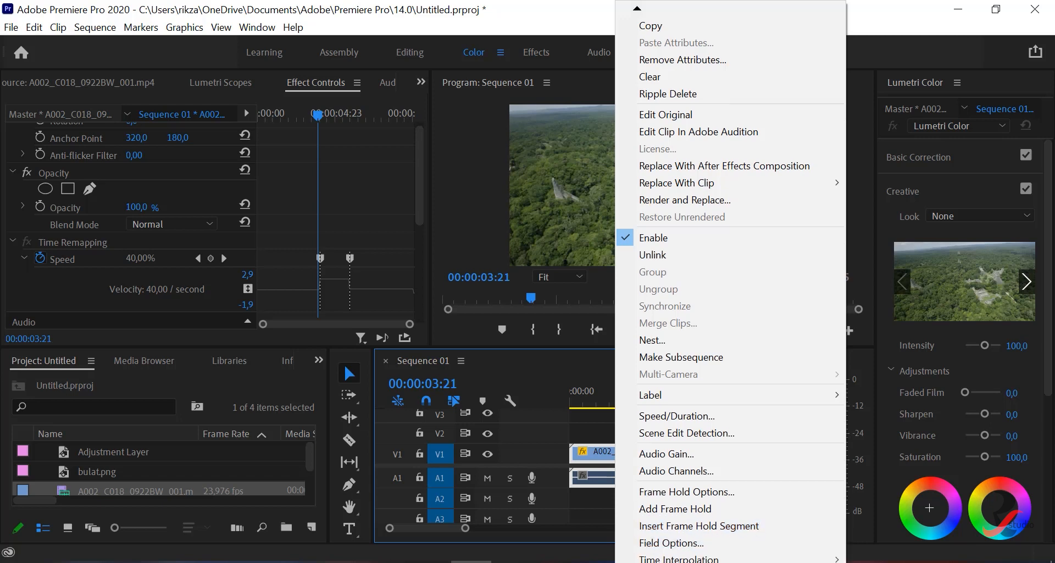
{"action": "mouse_move", "coordinate": [681, 558]}
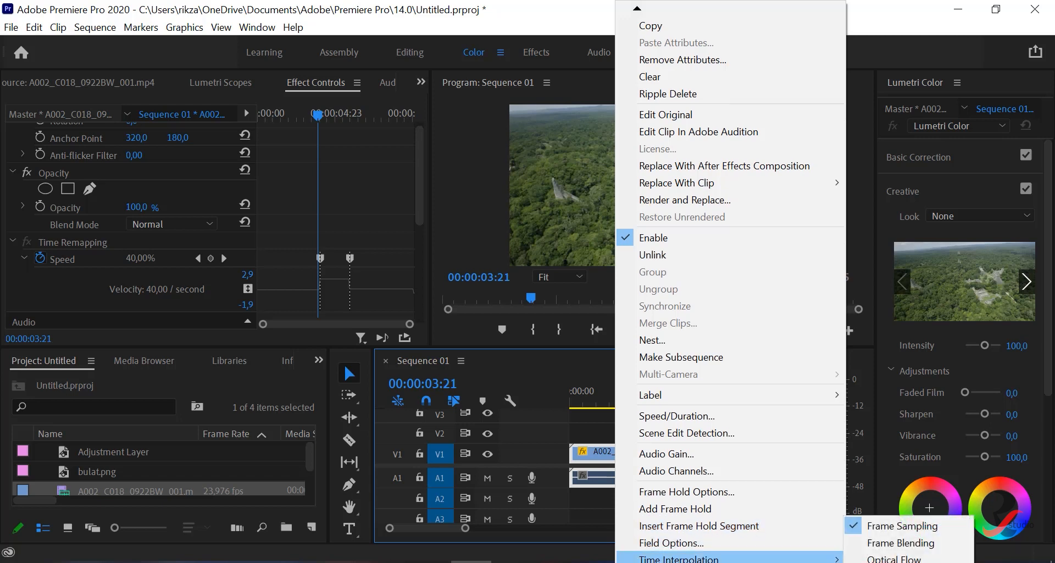
{"action": "left_click", "coordinate": [861, 558]}
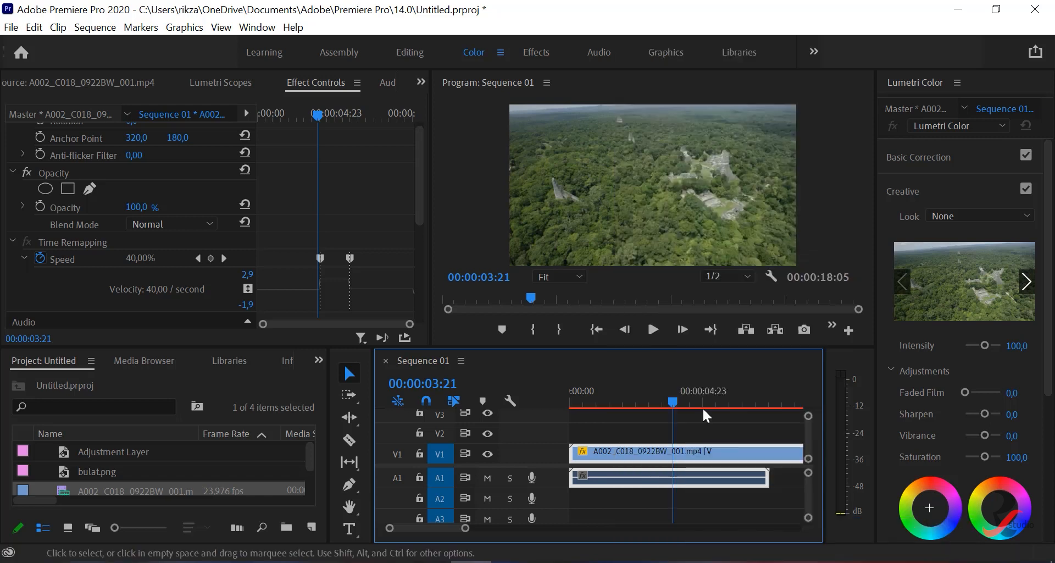
- Play the forest clip from the start twice to check the Optical Flow result, and return the playhead to 00:00:00:00
{"action": "left_click_drag", "start_coordinate": [675, 396], "coordinate": [561, 400]}
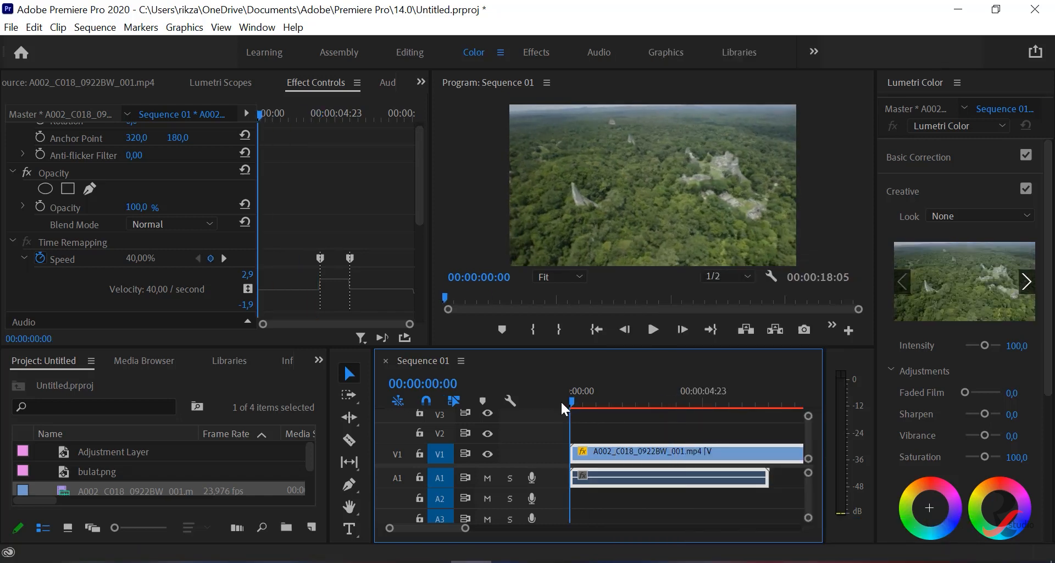
{"action": "left_click", "coordinate": [655, 328]}
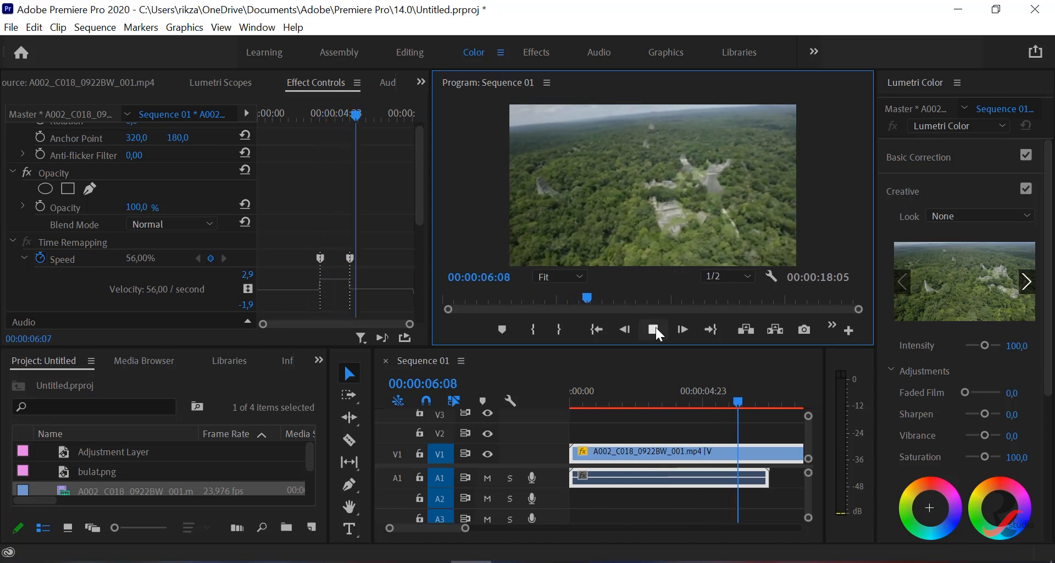
{"action": "left_click", "coordinate": [653, 329]}
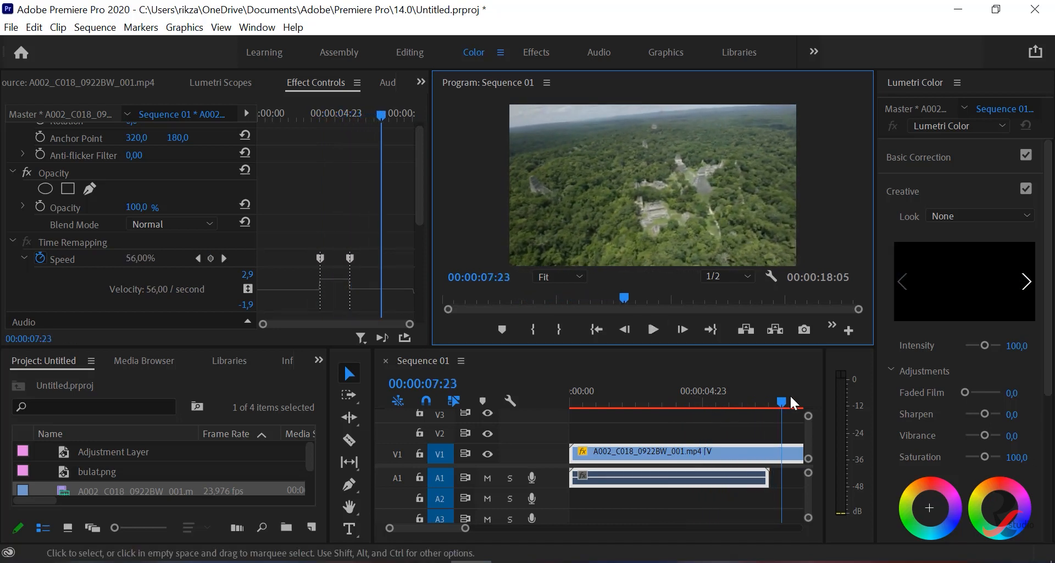
{"action": "left_click_drag", "start_coordinate": [784, 401], "coordinate": [552, 404]}
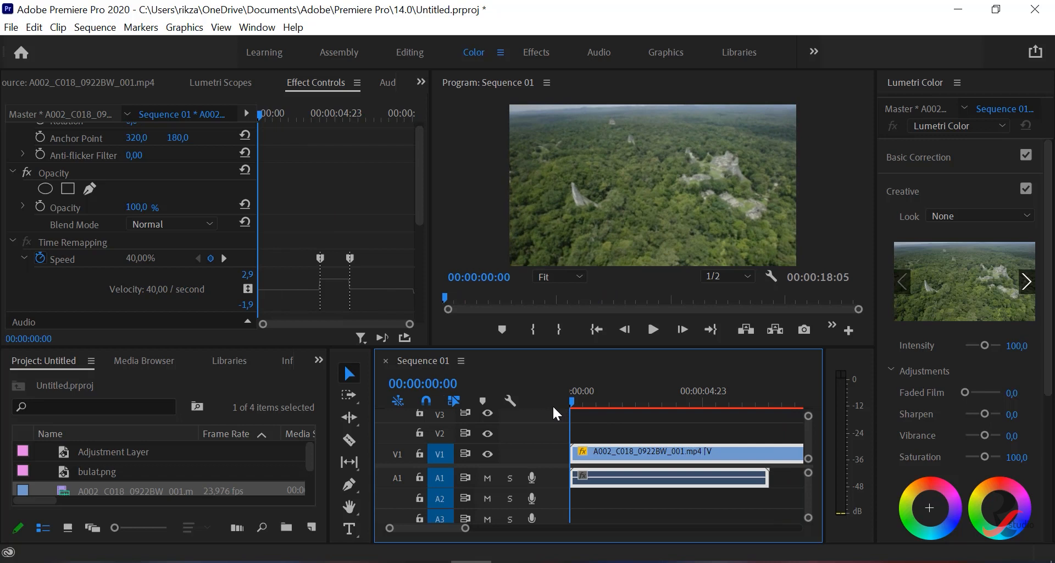
{"action": "left_click", "coordinate": [658, 324]}
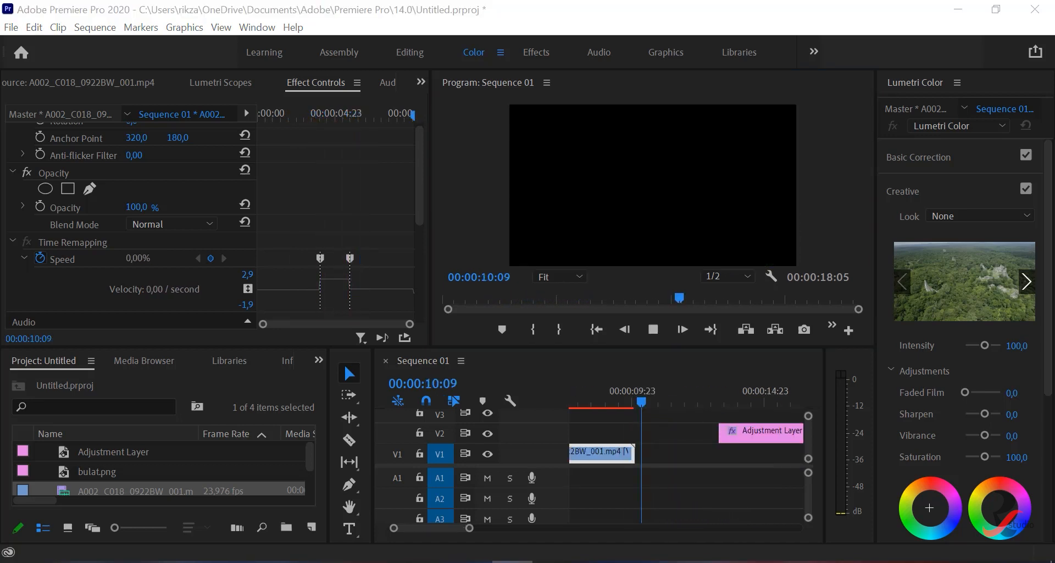
{"action": "left_click_drag", "start_coordinate": [683, 403], "coordinate": [566, 404]}
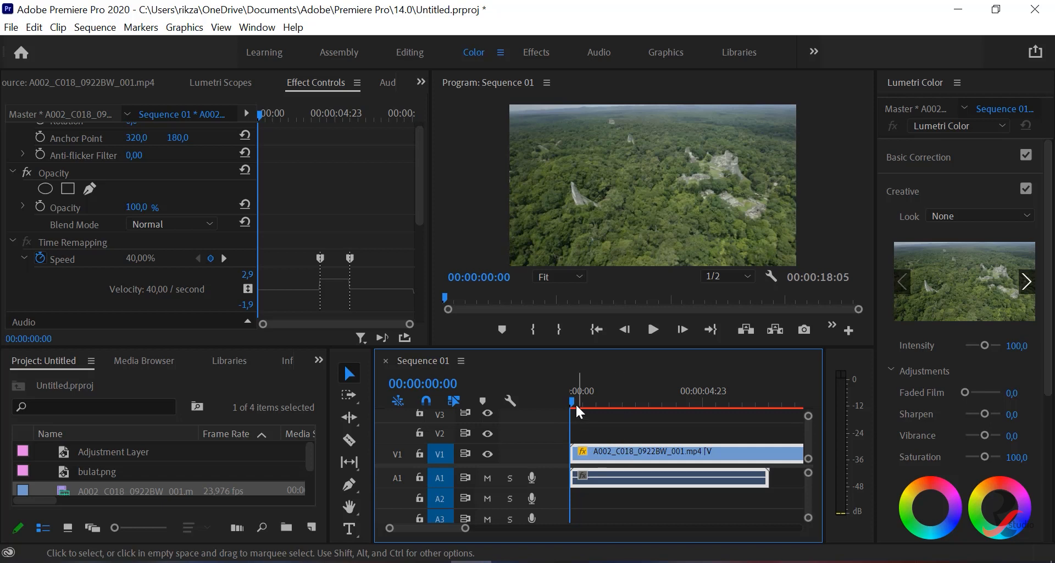
- Play the section around the first Speed keyframe twice to examine the change from slow to fast
{"action": "left_click_drag", "start_coordinate": [571, 398], "coordinate": [652, 426]}
{"action": "left_click", "coordinate": [652, 329]}
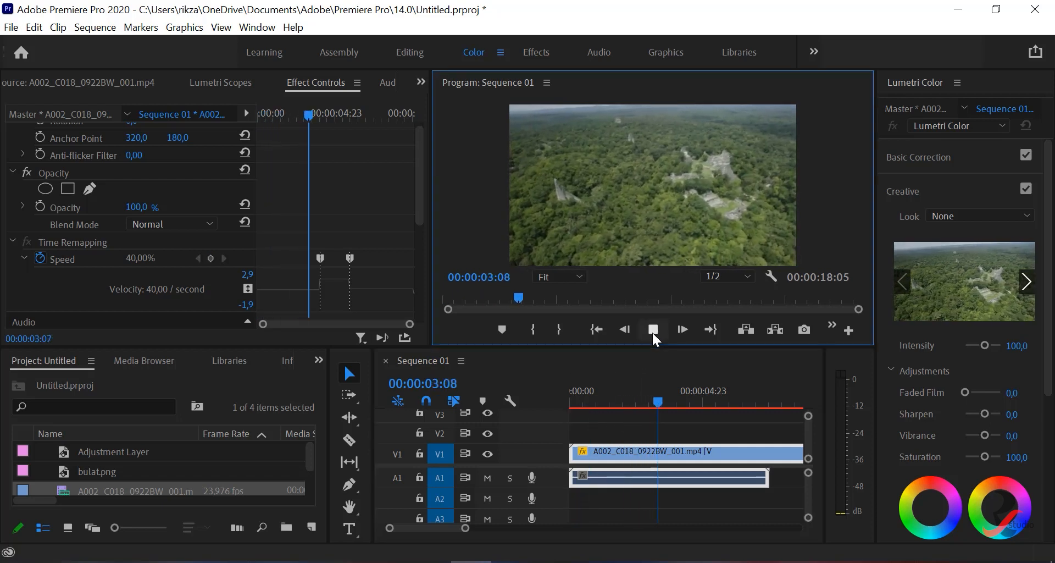
{"action": "left_click", "coordinate": [653, 329]}
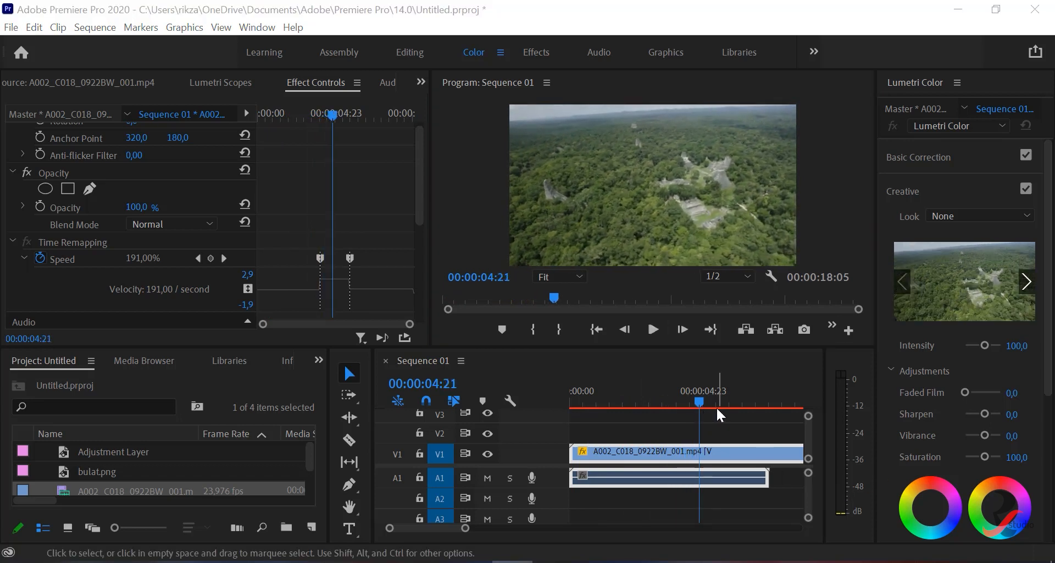
{"action": "left_click_drag", "start_coordinate": [700, 400], "coordinate": [659, 400]}
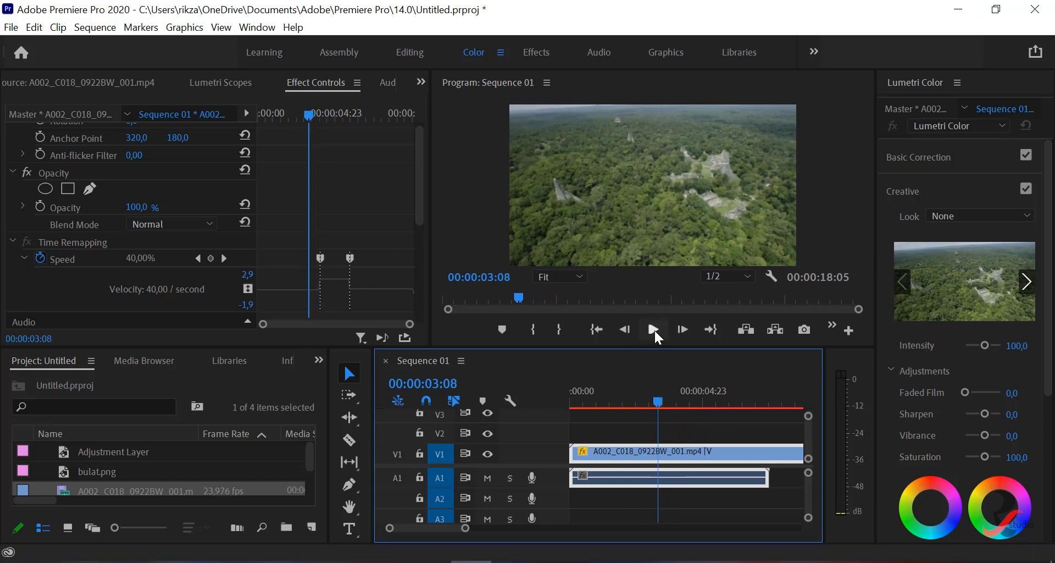
{"action": "left_click", "coordinate": [655, 331]}
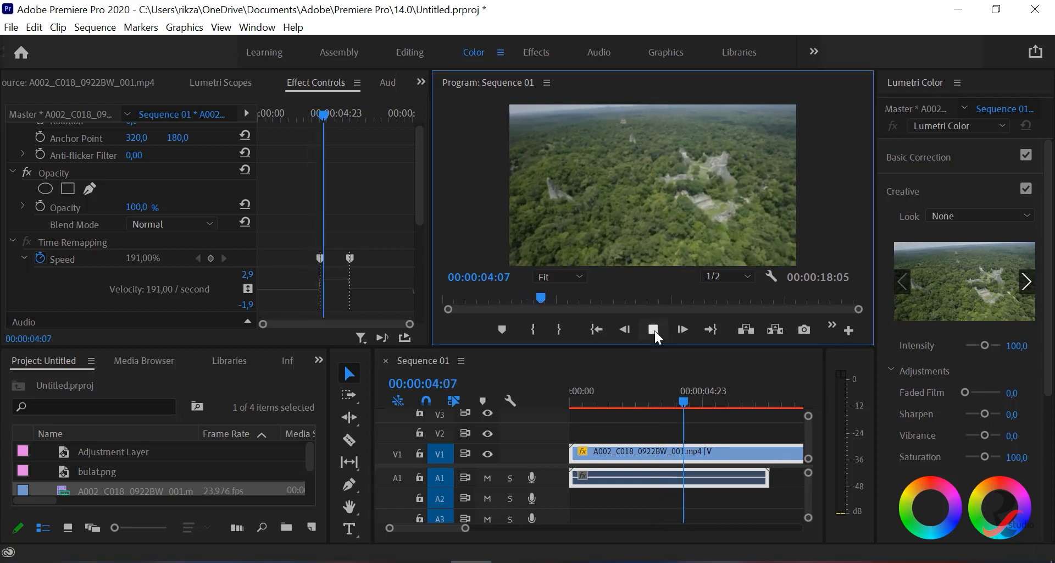
{"action": "left_click", "coordinate": [654, 331]}
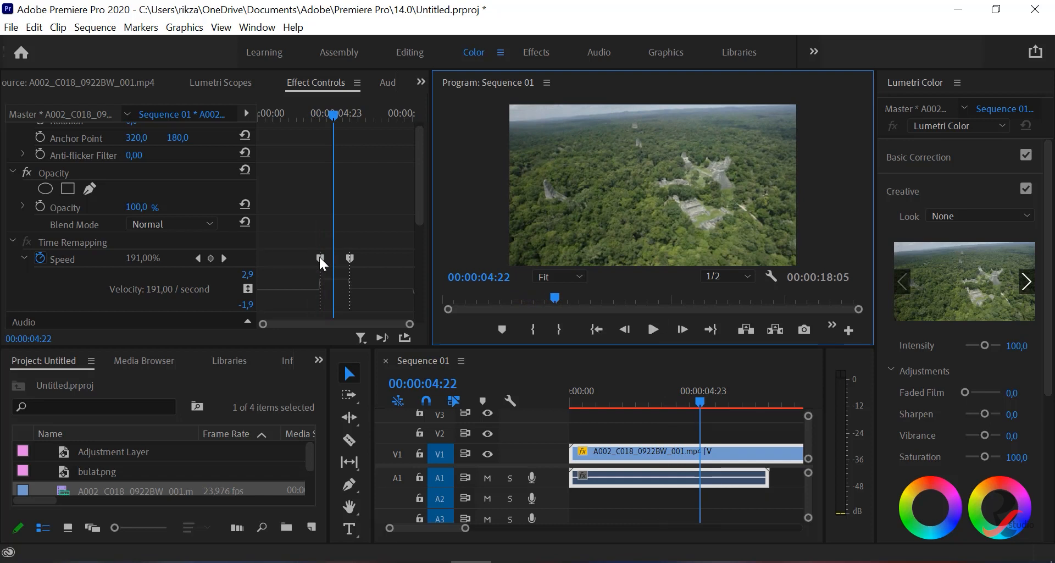
- Split both Speed keyframes into gradual speed ramps, the first about 10 frames long and the second slightly shorter
{"action": "left_click_drag", "start_coordinate": [318, 257], "coordinate": [341, 255]}
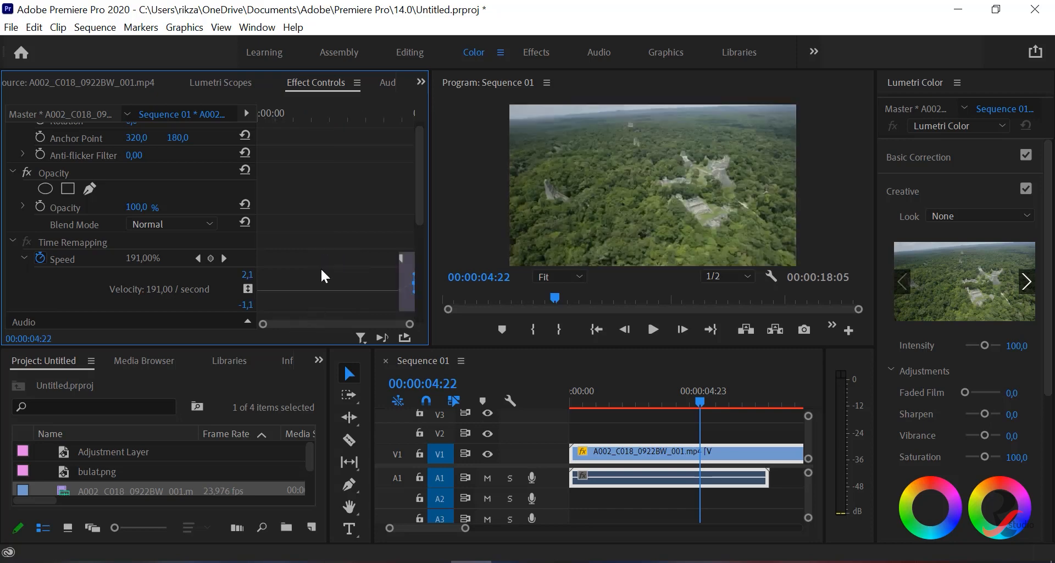
{"action": "key", "text": "grave"}
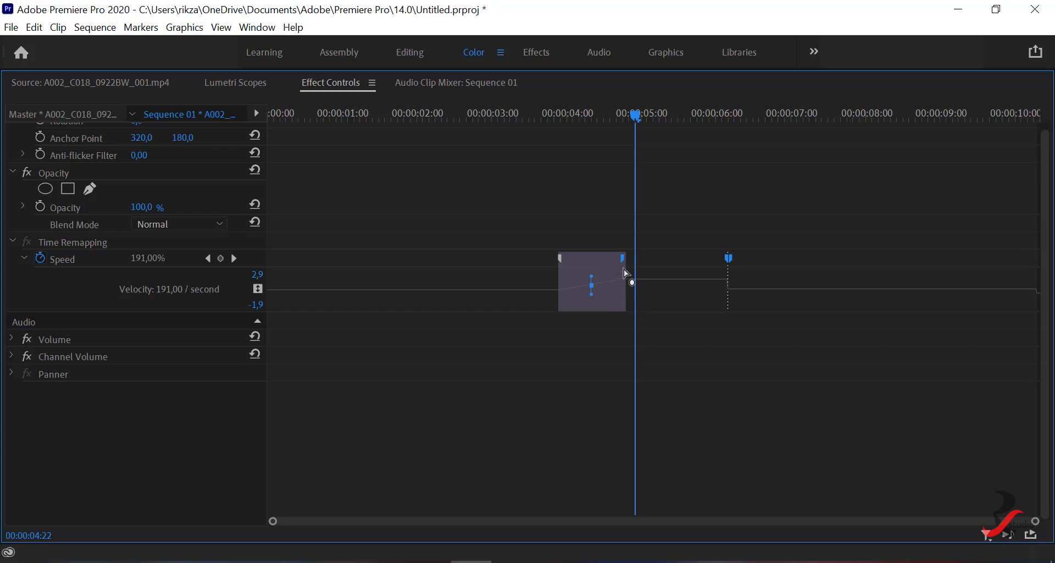
{"action": "left_click_drag", "start_coordinate": [624, 258], "coordinate": [596, 258]}
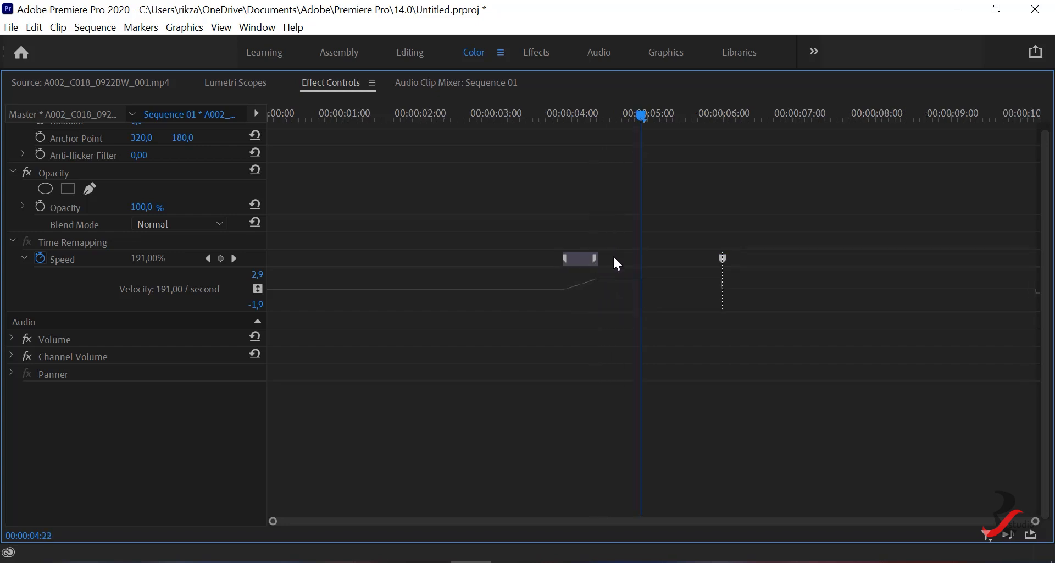
{"action": "left_click_drag", "start_coordinate": [724, 255], "coordinate": [746, 255]}
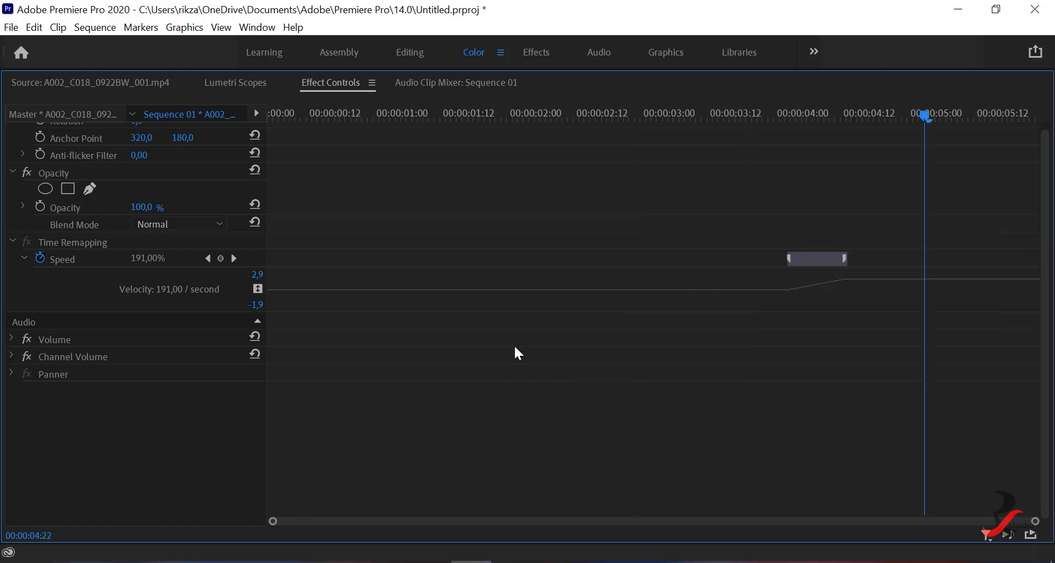
{"action": "key", "text": "grave"}
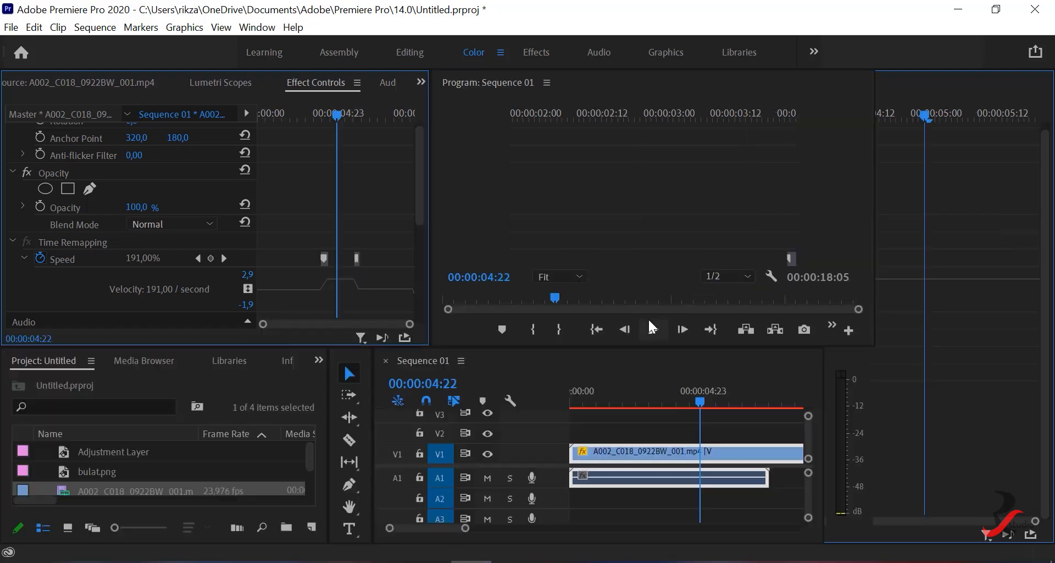
- Play the forest clip from the start to preview the speed ramps, and move the playhead back to 00:00:05:22
{"action": "left_click", "coordinate": [596, 328]}
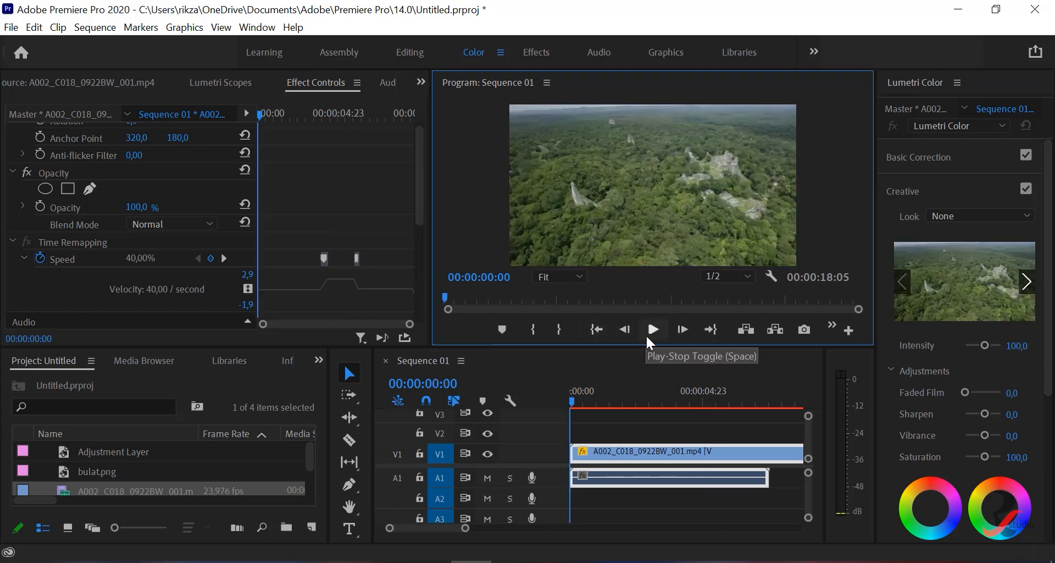
{"action": "left_click", "coordinate": [654, 330]}
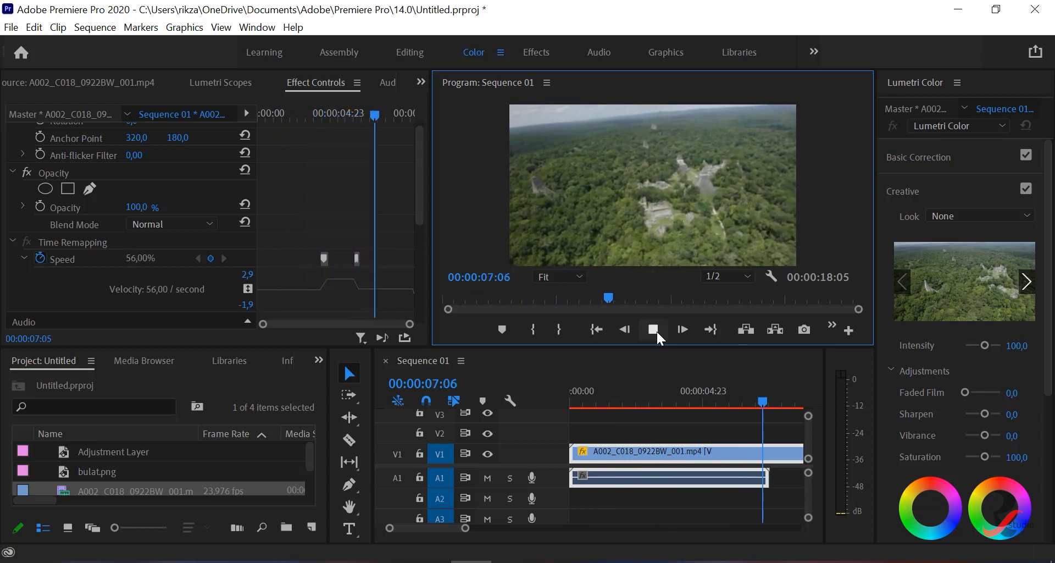
{"action": "left_click", "coordinate": [658, 331]}
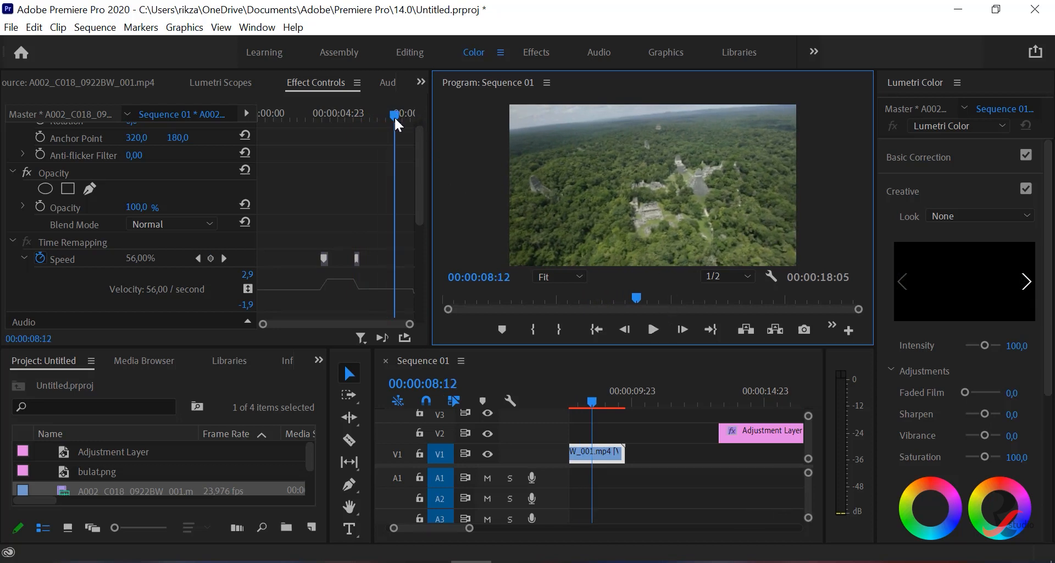
{"action": "left_click_drag", "start_coordinate": [394, 115], "coordinate": [355, 117]}
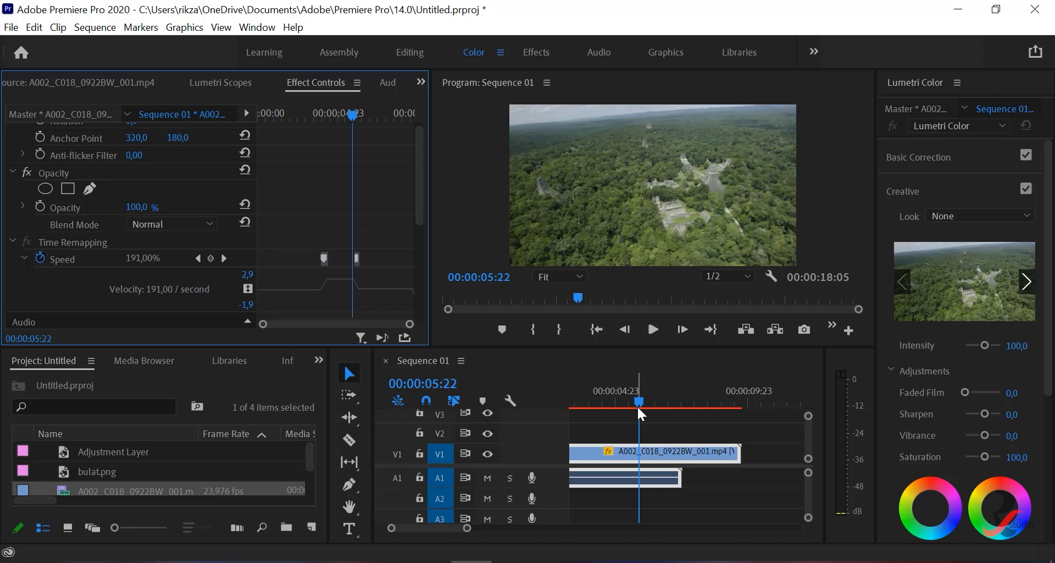
- Play the forest clip from 00:00:00:00 to check the speed ramps again
{"action": "left_click_drag", "start_coordinate": [640, 401], "coordinate": [558, 398]}
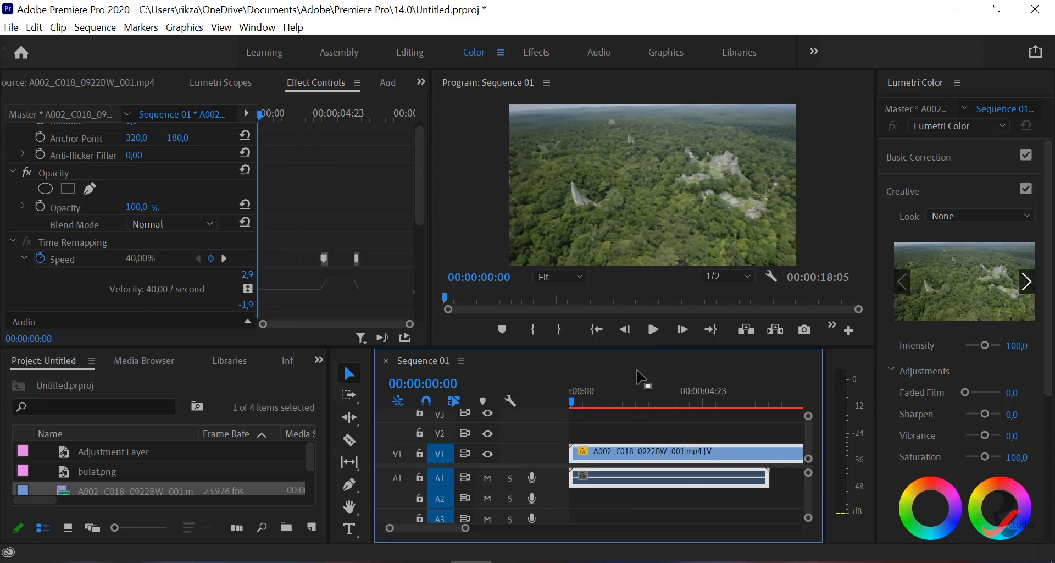
{"action": "left_click", "coordinate": [653, 330]}
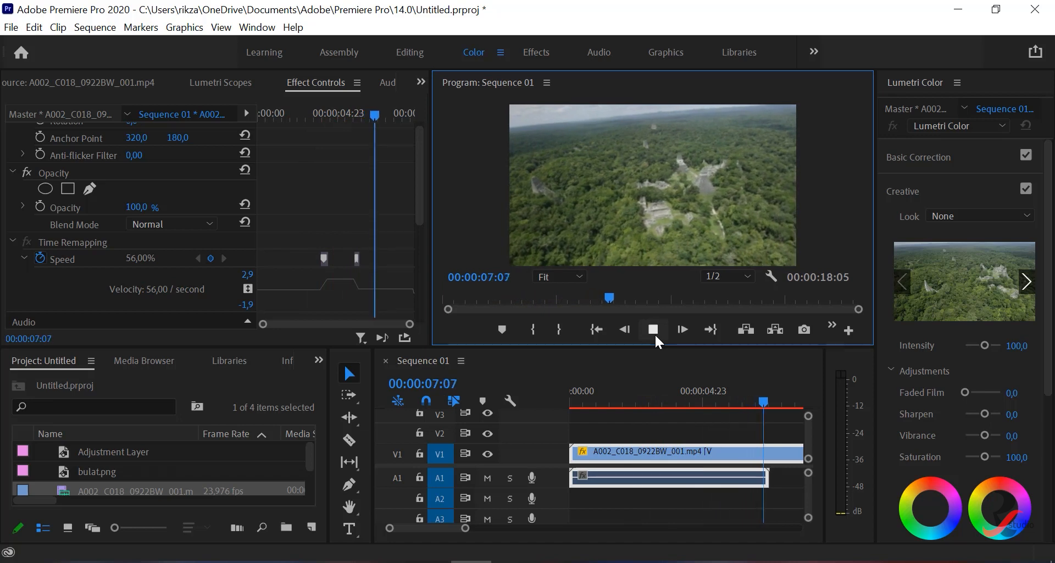
{"action": "left_click", "coordinate": [654, 330]}
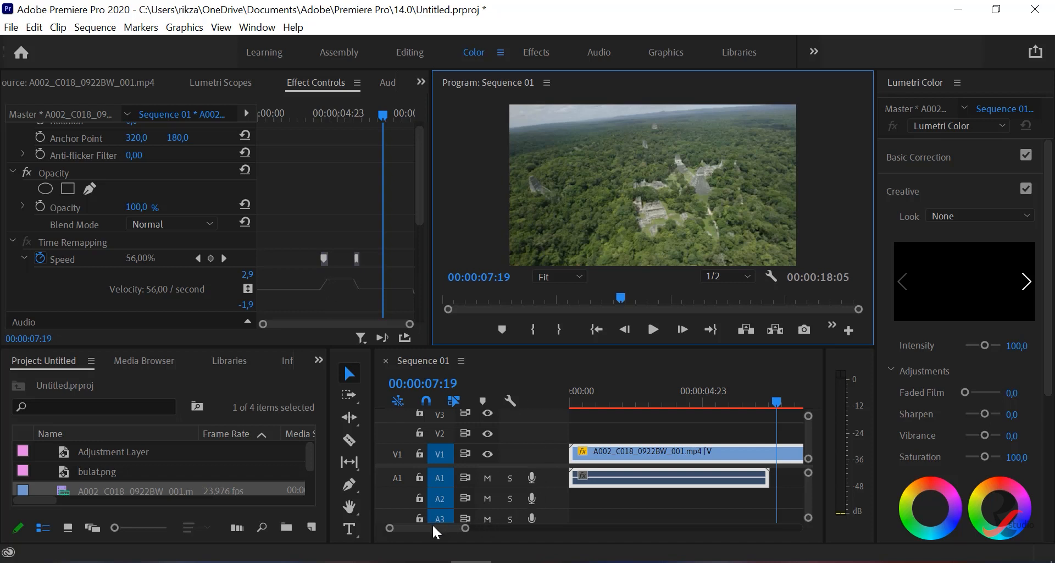
- Move the Adjustment Layer on V2 to the sequence start above the forest clip, and extend its end to 00:00:07:19
{"action": "left_click_drag", "start_coordinate": [432, 523], "coordinate": [439, 526]}
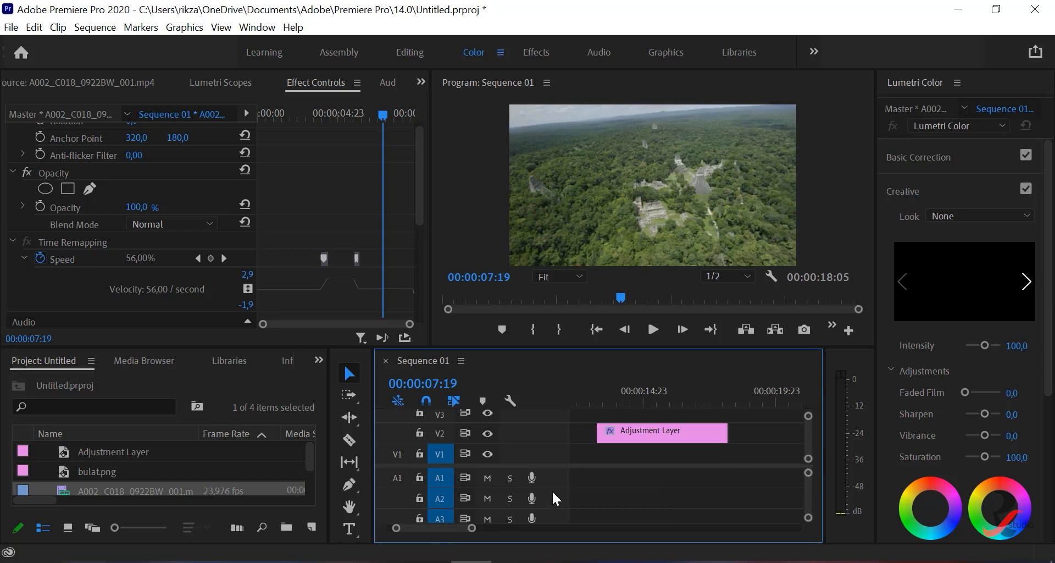
{"action": "left_click_drag", "start_coordinate": [630, 431], "coordinate": [571, 435]}
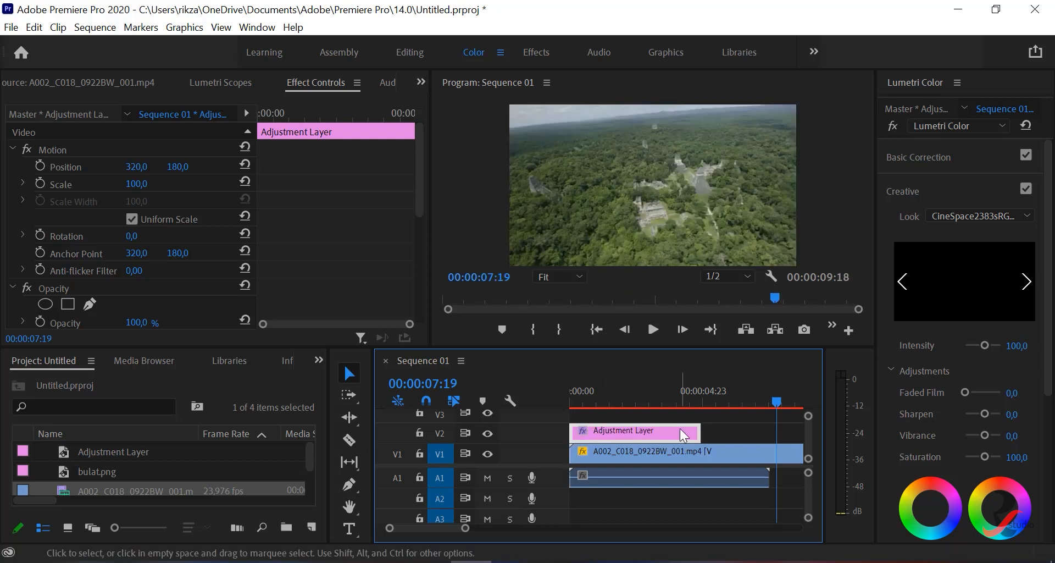
{"action": "left_click_drag", "start_coordinate": [740, 434], "coordinate": [775, 434]}
{"action": "left_click_drag", "start_coordinate": [589, 391], "coordinate": [559, 402]}
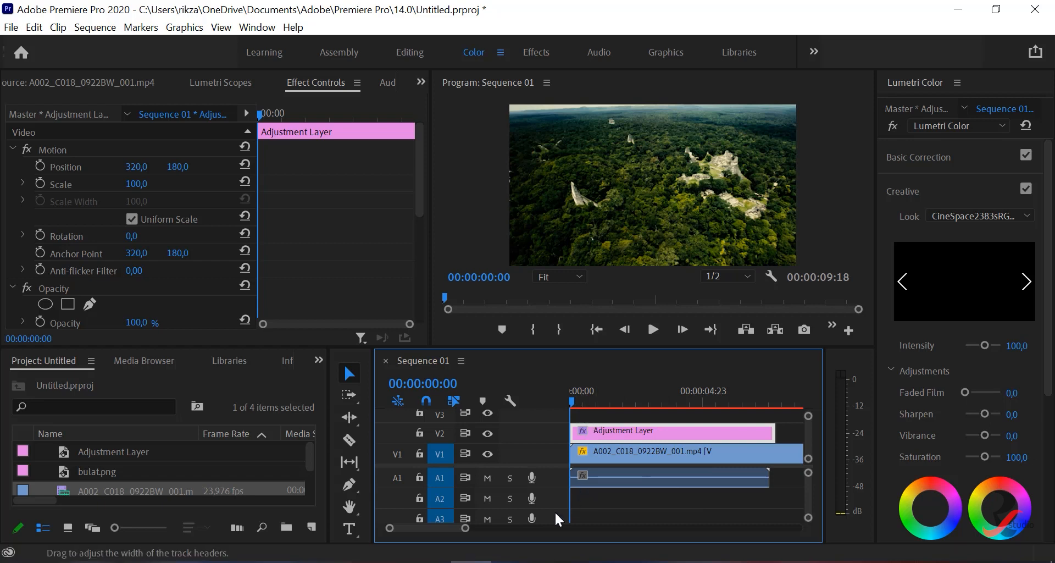
- Compare the forest clip past the Adjustment Layer at 00:00:08:05 with the graded part, ending at 00:00:00:00
{"action": "left_click_drag", "start_coordinate": [447, 527], "coordinate": [450, 527]}
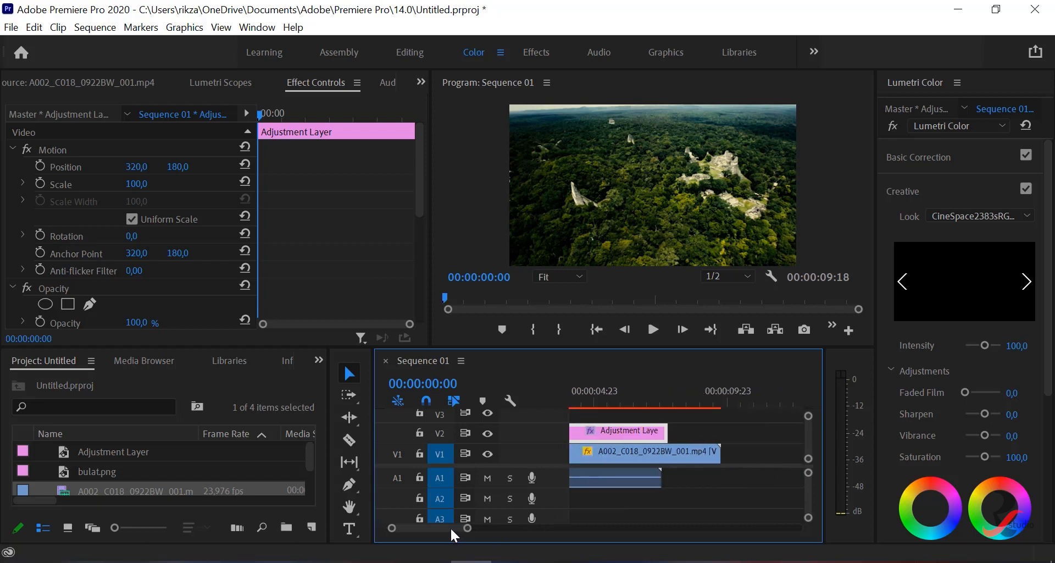
{"action": "left_click", "coordinate": [680, 399]}
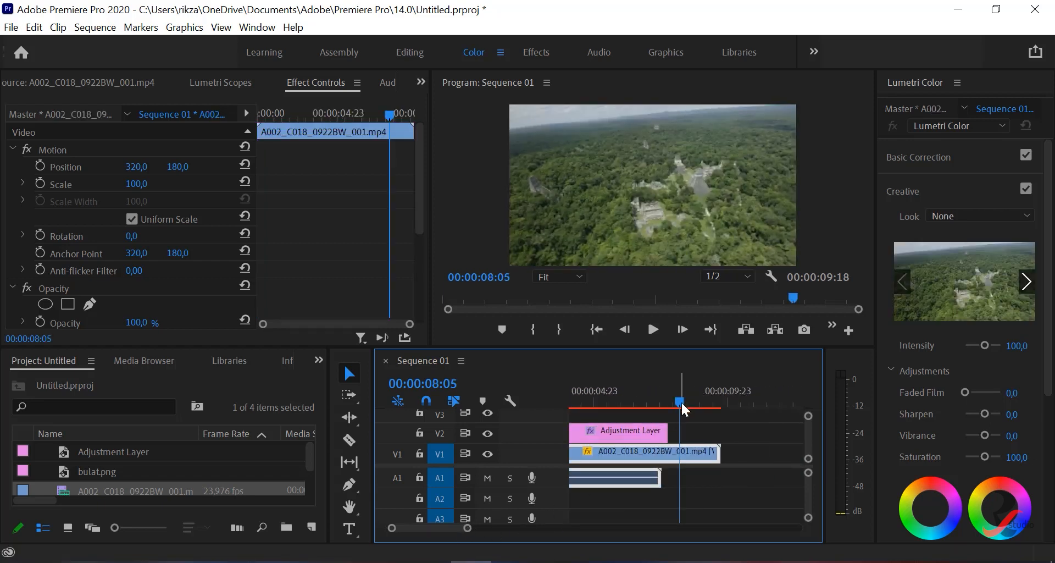
{"action": "left_click_drag", "start_coordinate": [680, 401], "coordinate": [504, 415]}
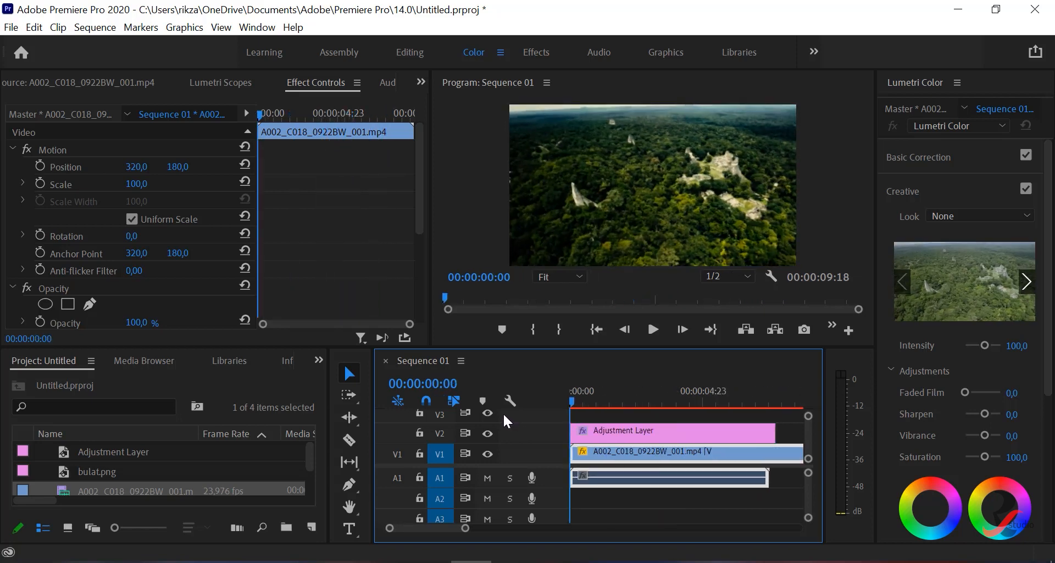
- Turn on Opacity animation for the Adjustment Layer at 00:00:00:00 and set the first keyframe to 0%
{"action": "left_click", "coordinate": [582, 431]}
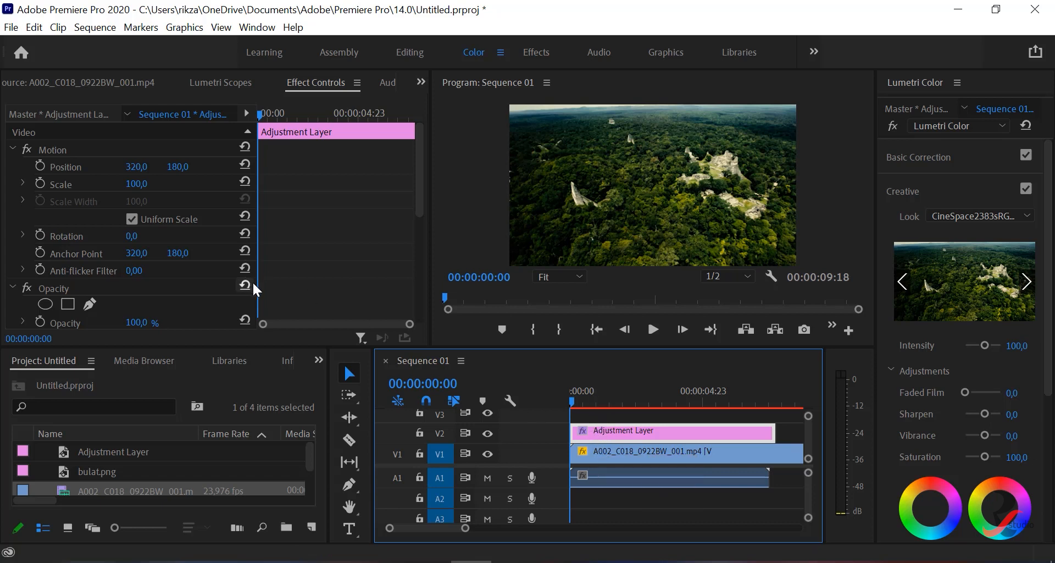
{"action": "scroll", "coordinate": [253, 281], "scroll_direction": "down", "scroll_amount": 1}
{"action": "scroll", "coordinate": [55, 307], "scroll_direction": "down", "scroll_amount": 1}
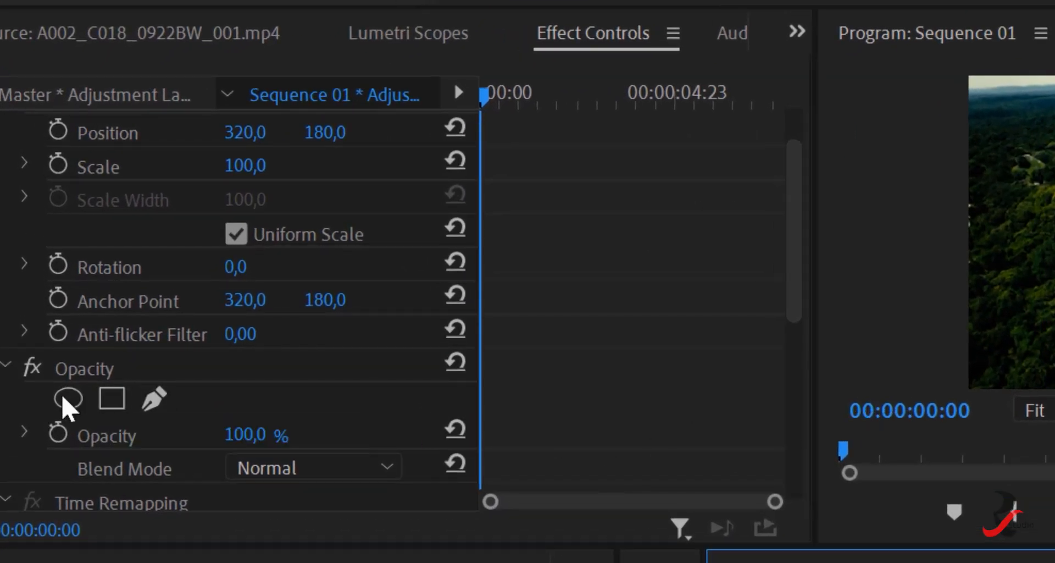
{"action": "left_click", "coordinate": [59, 434]}
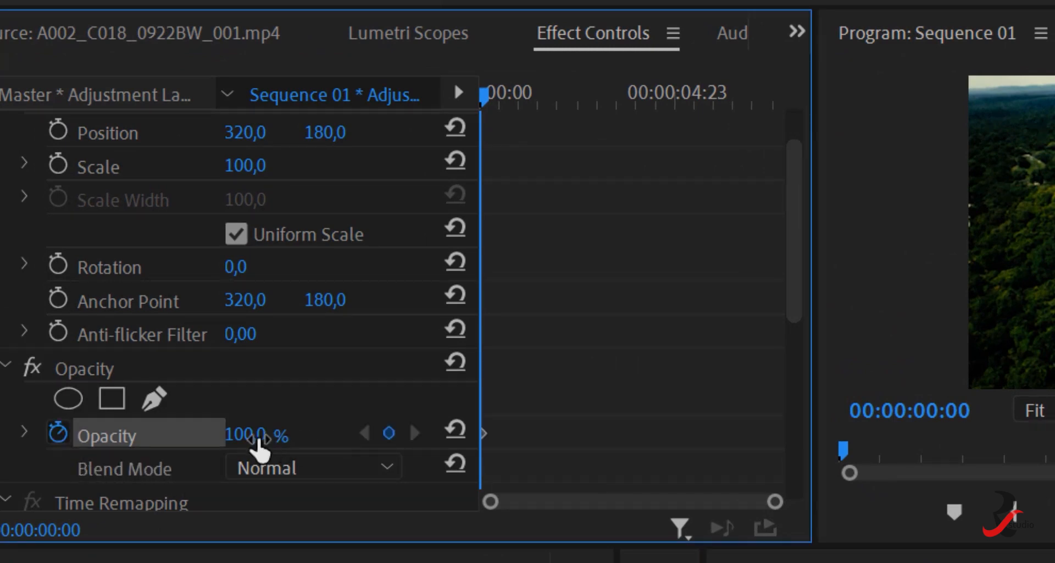
{"action": "left_click", "coordinate": [258, 440]}
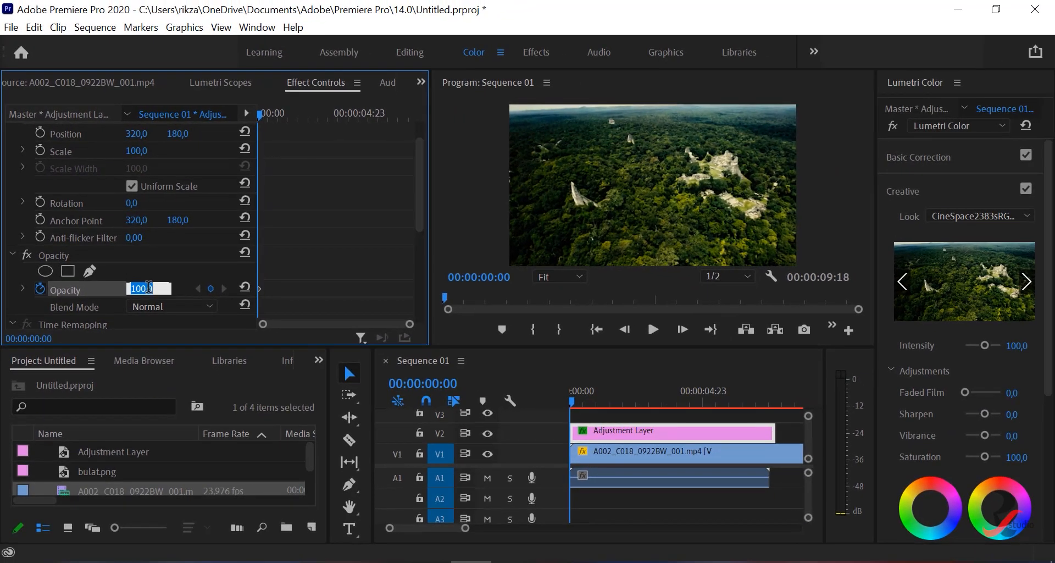
{"action": "type", "text": "0"}
{"action": "key", "text": "Return"}
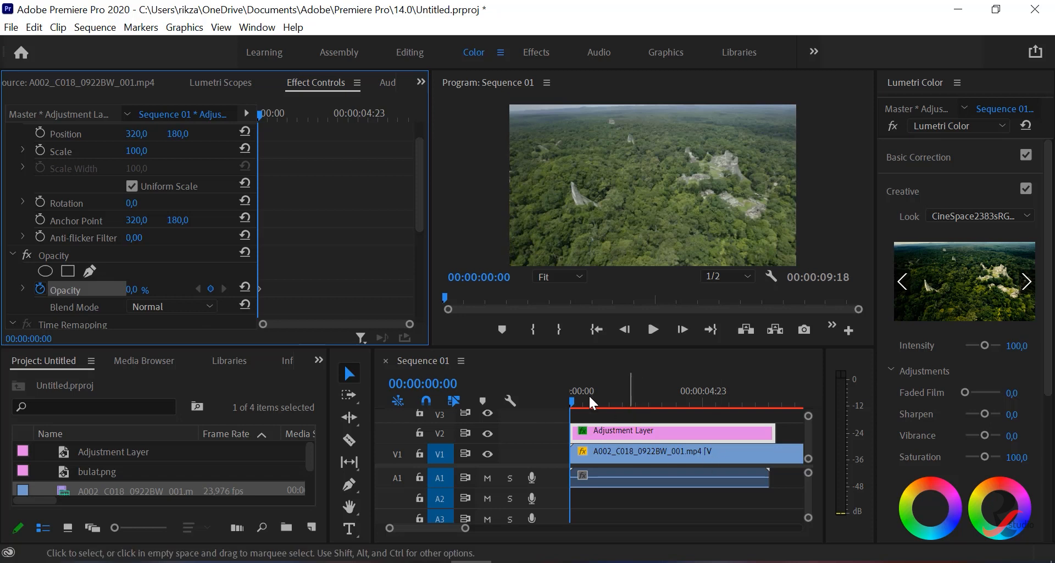
- Add a second Opacity keyframe to the Adjustment Layer at 00:00:01:00 and set it to 100%
{"action": "left_click_drag", "start_coordinate": [573, 403], "coordinate": [603, 404]}
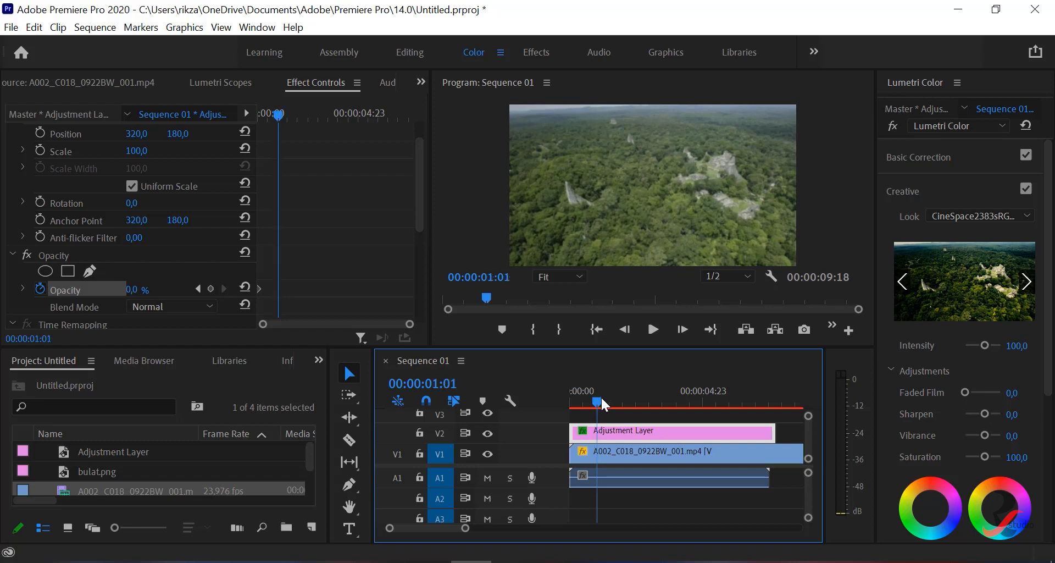
{"action": "left_click", "coordinate": [510, 277]}
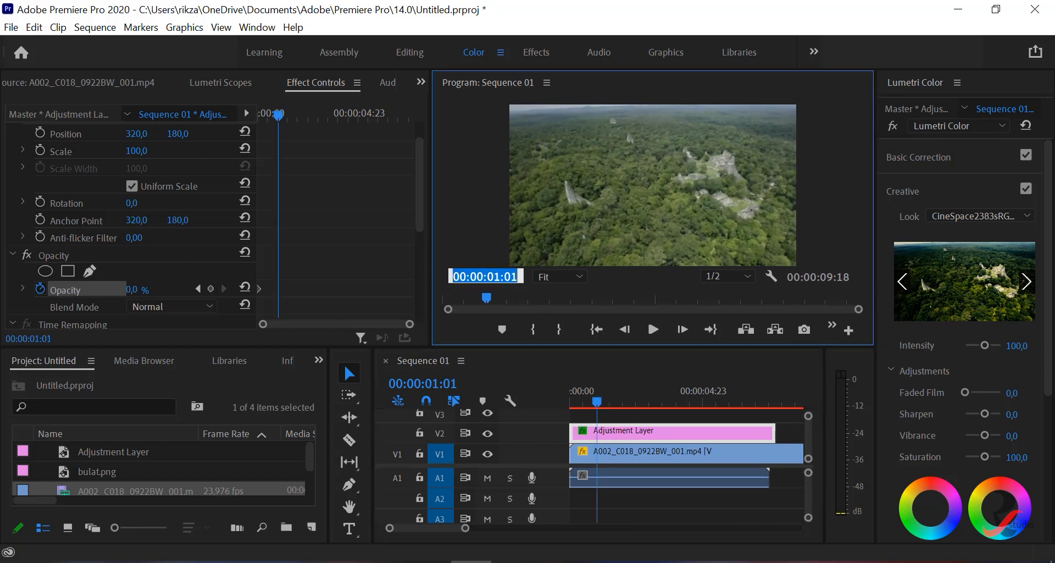
{"action": "key", "text": "BackSpace"}
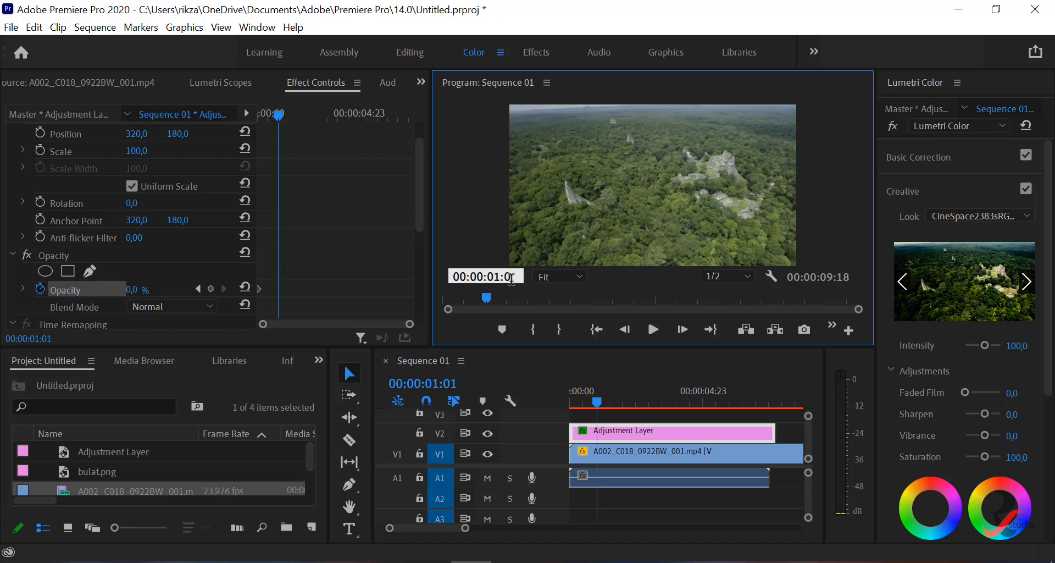
{"action": "type", "text": "0"}
{"action": "key", "text": "Return"}
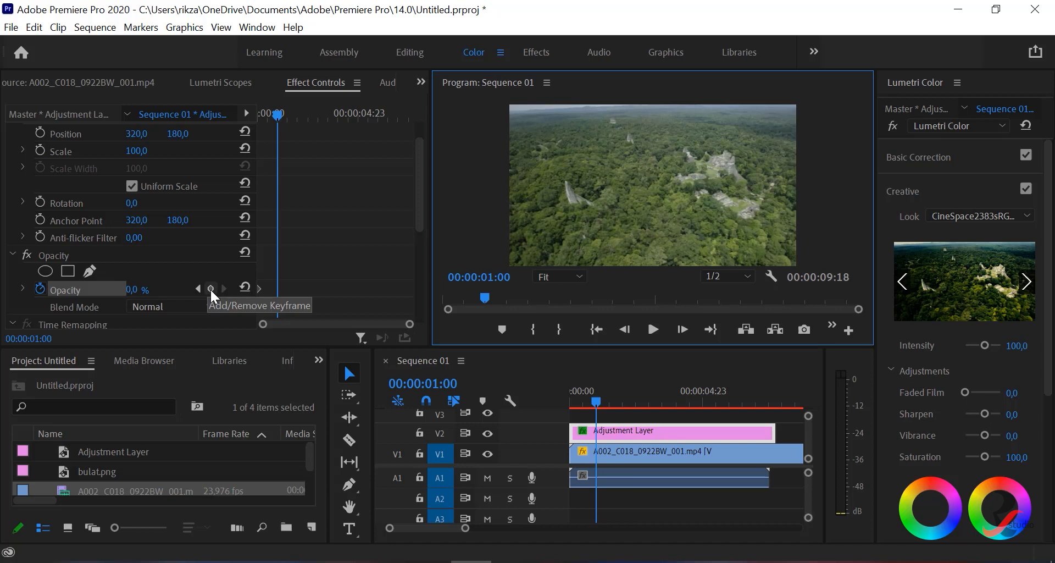
{"action": "left_click", "coordinate": [211, 289]}
{"action": "left_click", "coordinate": [133, 290]}
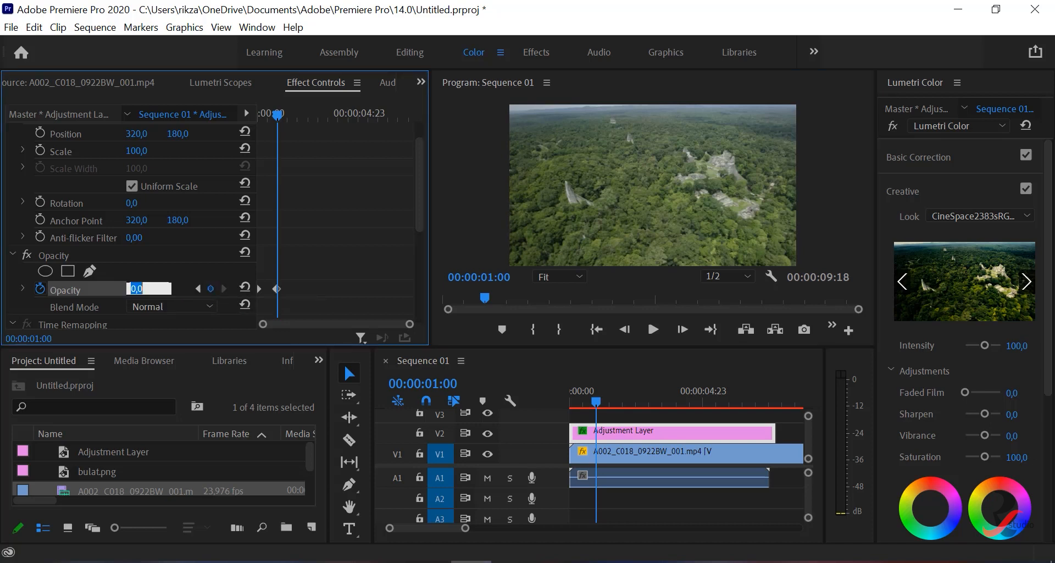
{"action": "type", "text": "100"}
{"action": "key", "text": "Return"}
- Play the Adjustment Layer's opacity fade twice from the start, and return the playhead to 00:00:00:00
{"action": "left_click_drag", "start_coordinate": [595, 400], "coordinate": [565, 400]}
{"action": "left_click", "coordinate": [654, 328]}
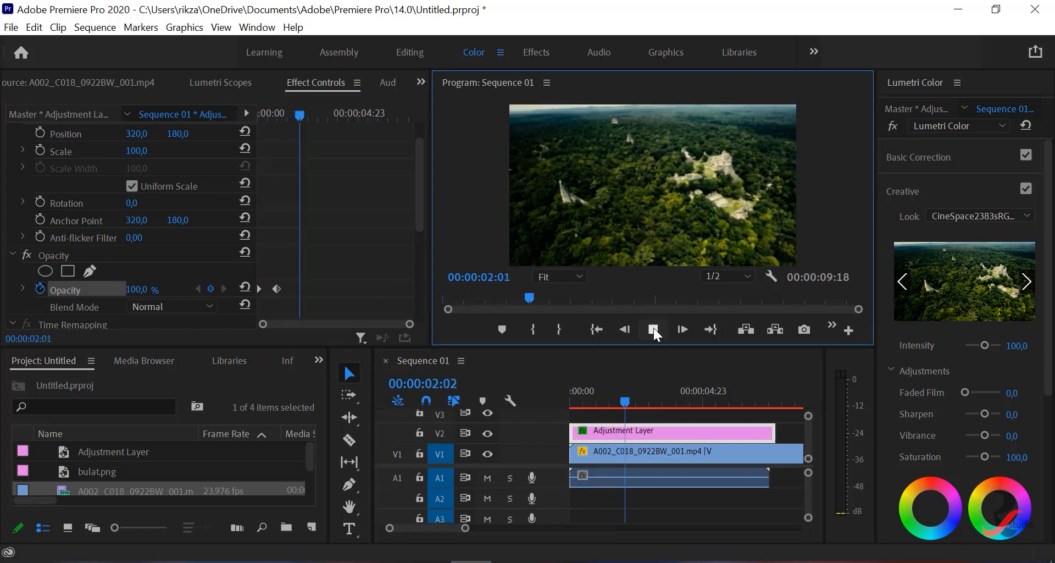
{"action": "left_click_drag", "start_coordinate": [624, 399], "coordinate": [564, 396]}
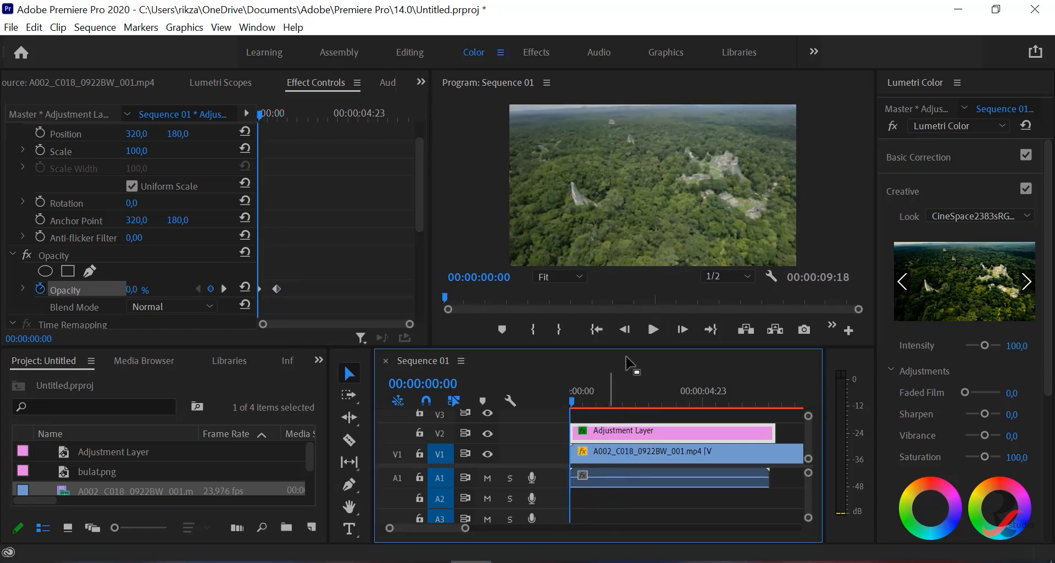
{"action": "left_click", "coordinate": [652, 329]}
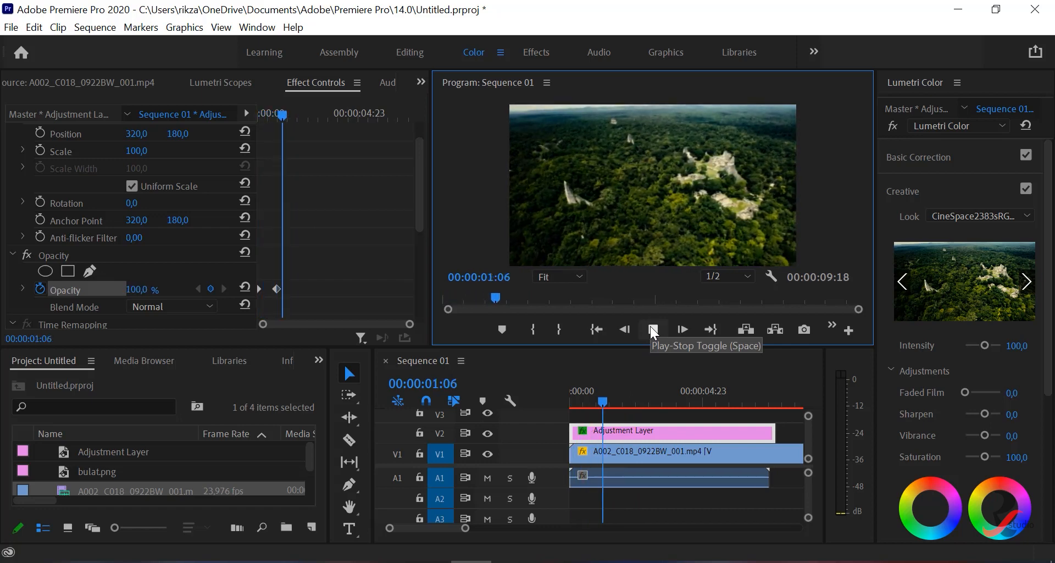
{"action": "left_click", "coordinate": [652, 328]}
{"action": "left_click_drag", "start_coordinate": [621, 400], "coordinate": [562, 385]}
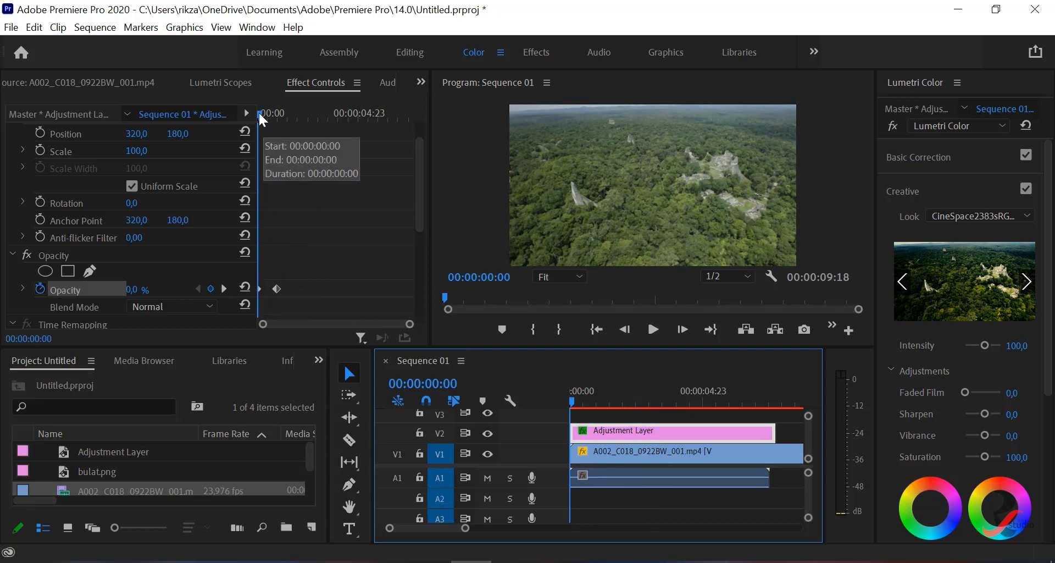
- Add a third Opacity keyframe to the Adjustment Layer at 00:00:02:06 and set it to 30%
{"action": "left_click_drag", "start_coordinate": [258, 112], "coordinate": [303, 118]}
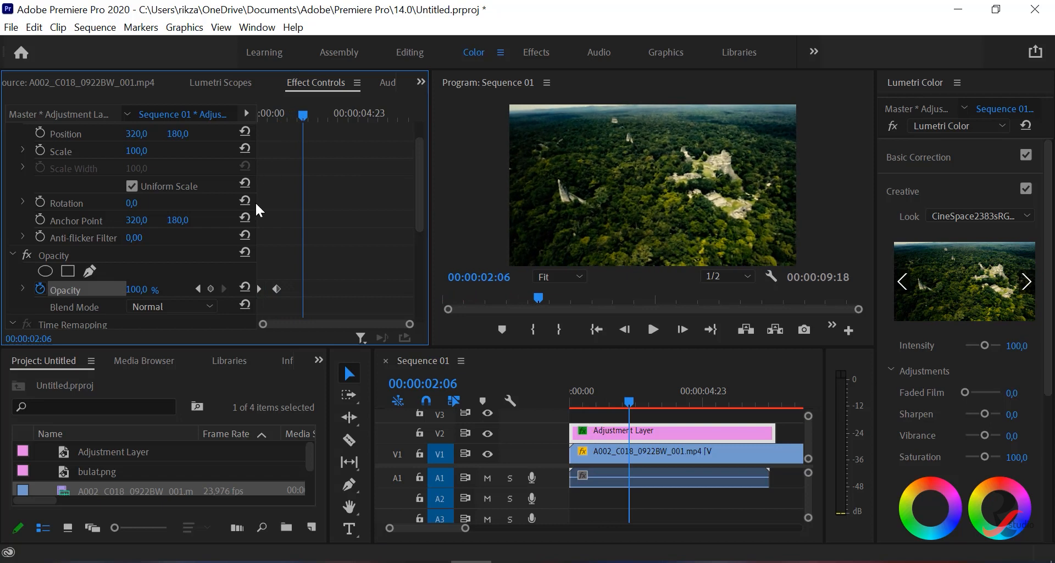
{"action": "left_click", "coordinate": [211, 287]}
{"action": "left_click_drag", "start_coordinate": [142, 291], "coordinate": [111, 292]}
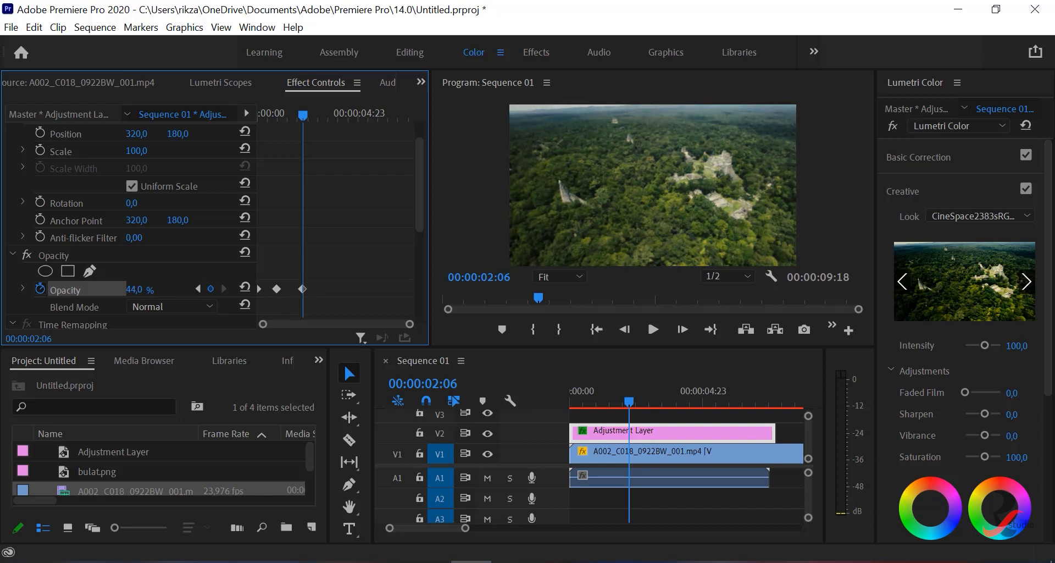
{"action": "left_click", "coordinate": [137, 288]}
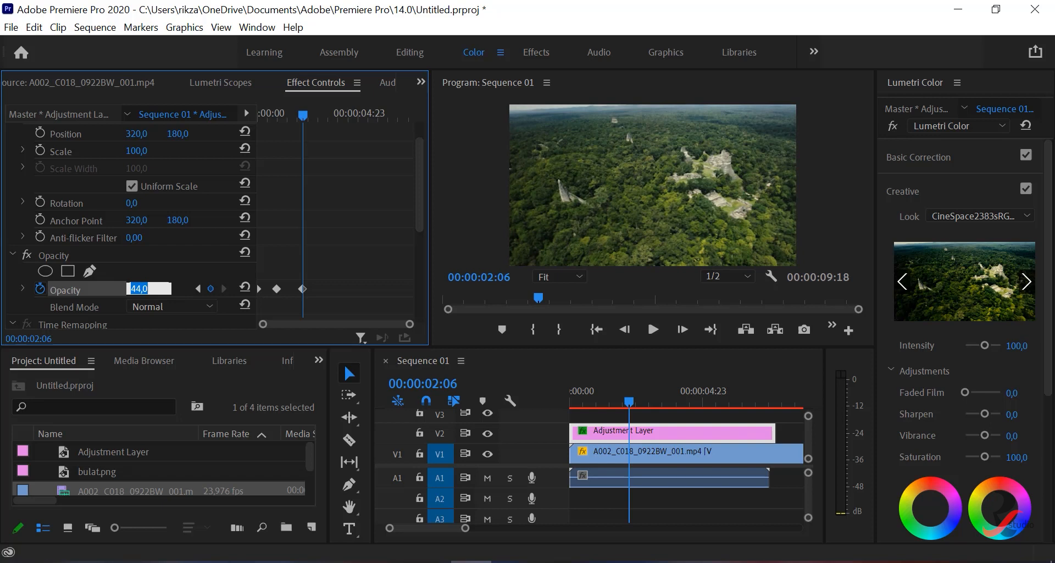
{"action": "type", "text": "30"}
{"action": "key", "text": "Return"}
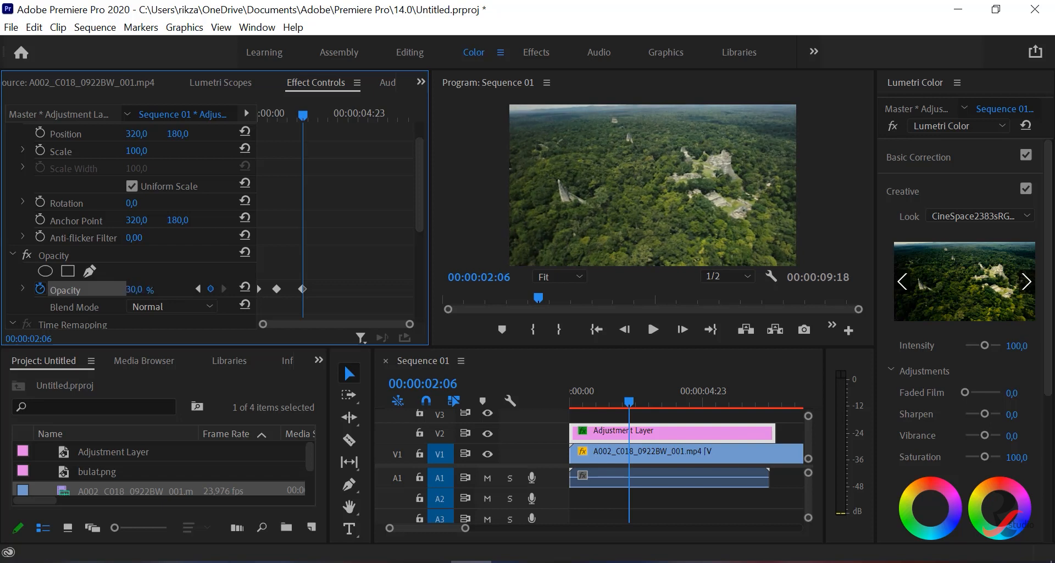
- Change the middle Opacity keyframe's interpolation to Bezier
{"action": "right_click", "coordinate": [303, 291]}
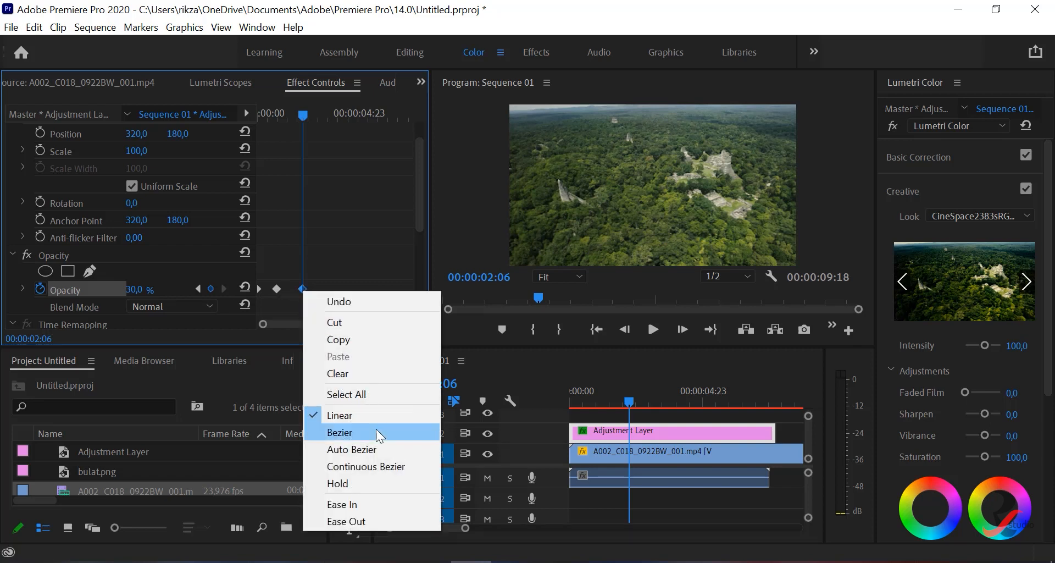
{"action": "left_click", "coordinate": [276, 292]}
{"action": "right_click", "coordinate": [276, 292]}
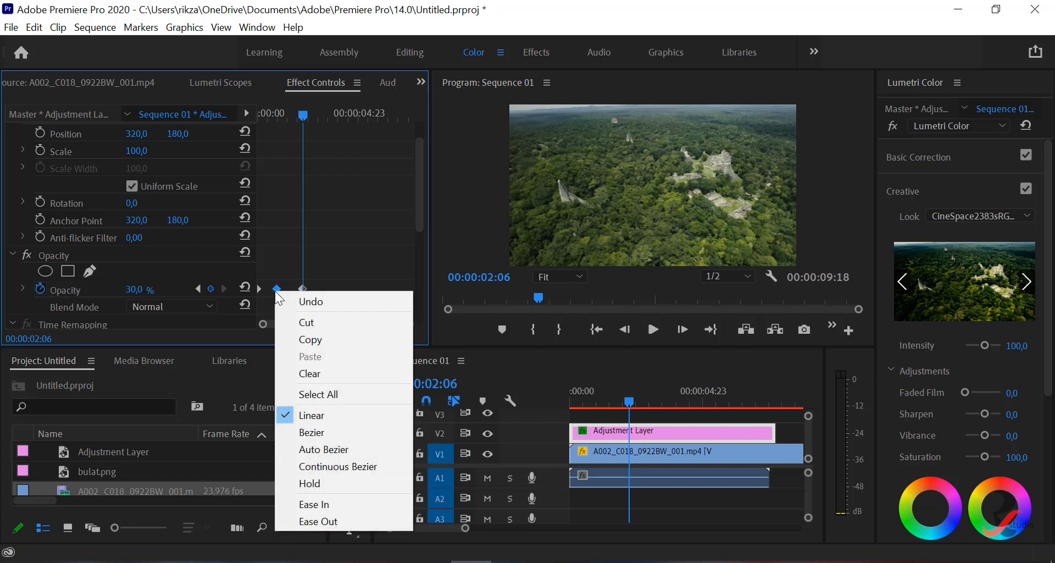
{"action": "left_click", "coordinate": [321, 431]}
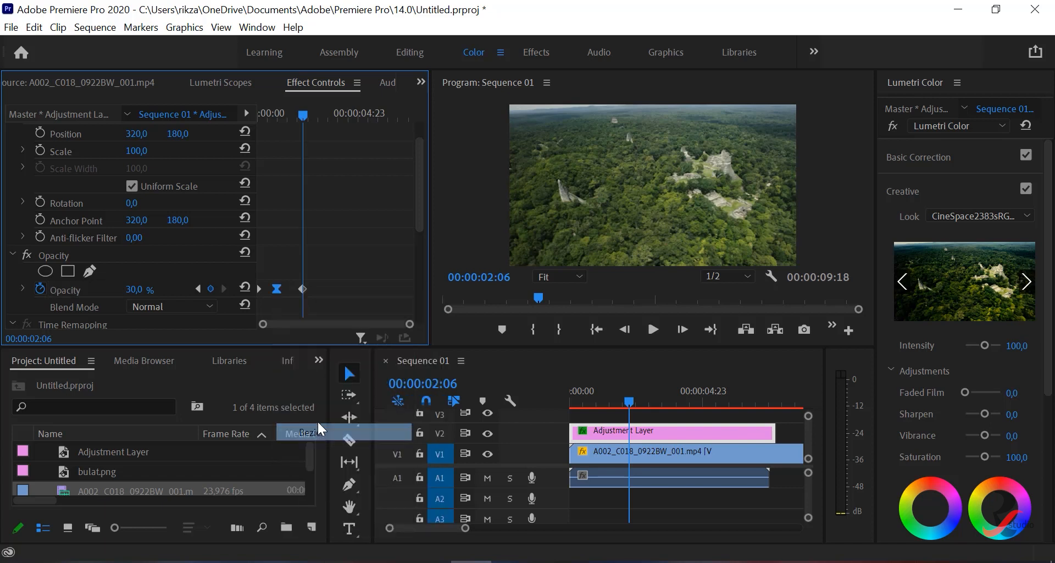
- Expand the Opacity graph, set the third keyframe to Bezier, and reshape the curve so opacity drops faster after the second keyframe
{"action": "left_click", "coordinate": [22, 288]}
{"action": "scroll", "coordinate": [319, 288], "scroll_direction": "down", "scroll_amount": 6}
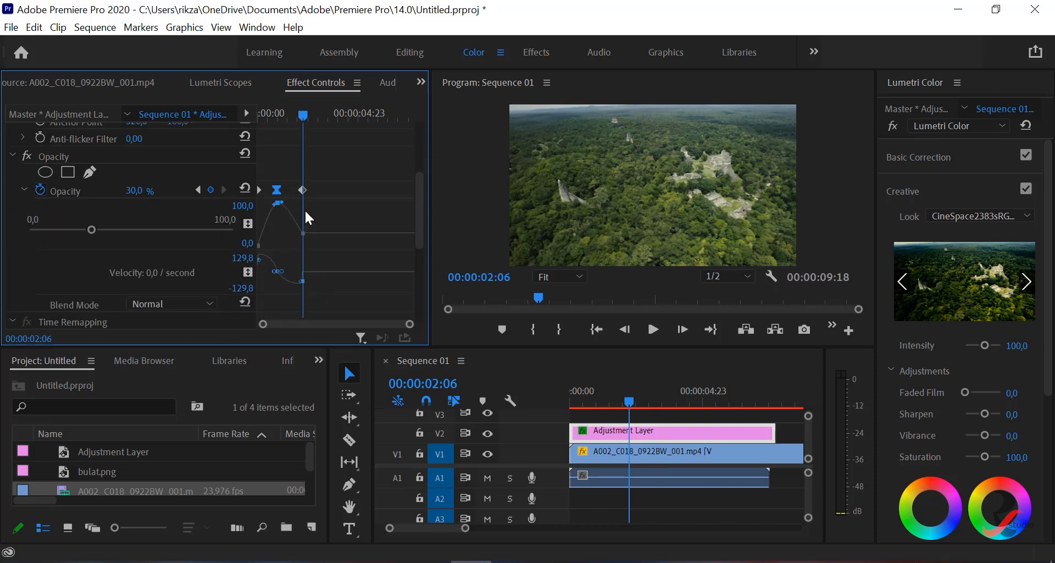
{"action": "right_click", "coordinate": [302, 189]}
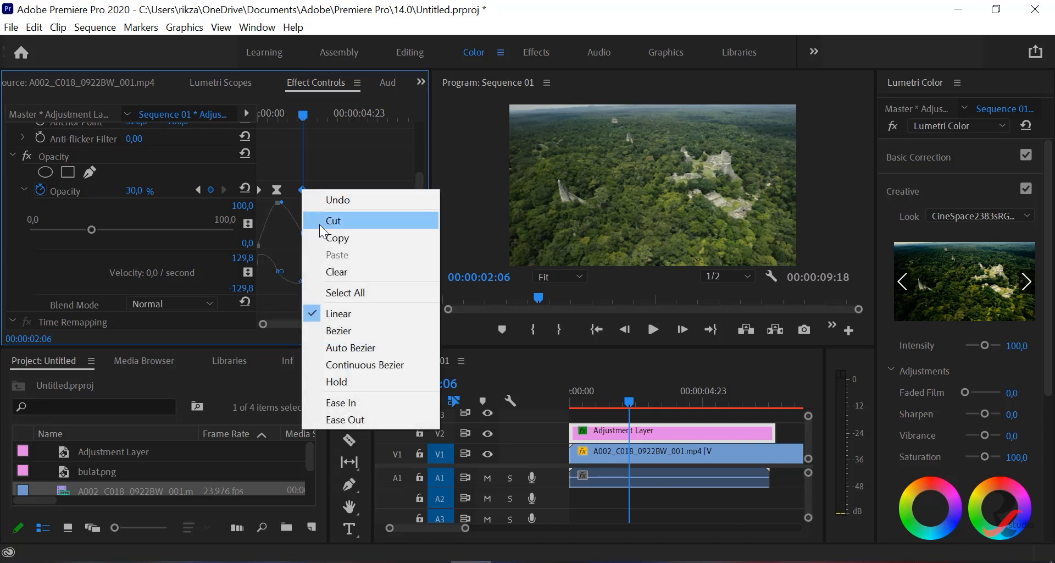
{"action": "left_click", "coordinate": [338, 330]}
{"action": "mouse_move", "coordinate": [297, 231]}
{"action": "left_mouse_down"}
{"action": "mouse_move", "coordinate": [286, 225]}
{"action": "mouse_move", "coordinate": [283, 238]}
{"action": "left_mouse_up"}
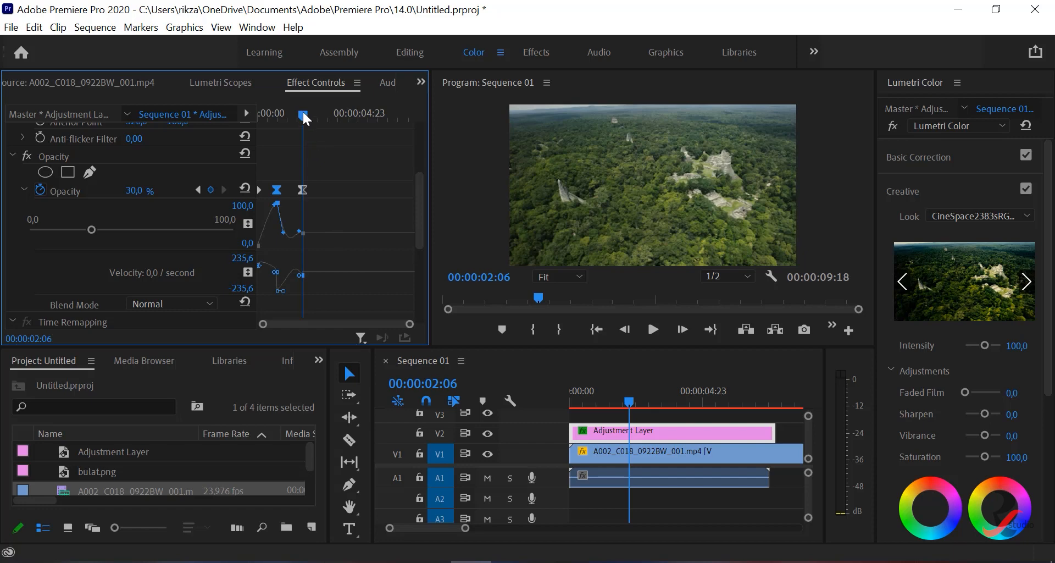
- Play the sequence from the start to check the Adjustment Layer's reshaped opacity curve, stopping just after the third keyframe
{"action": "left_click_drag", "start_coordinate": [303, 112], "coordinate": [255, 112]}
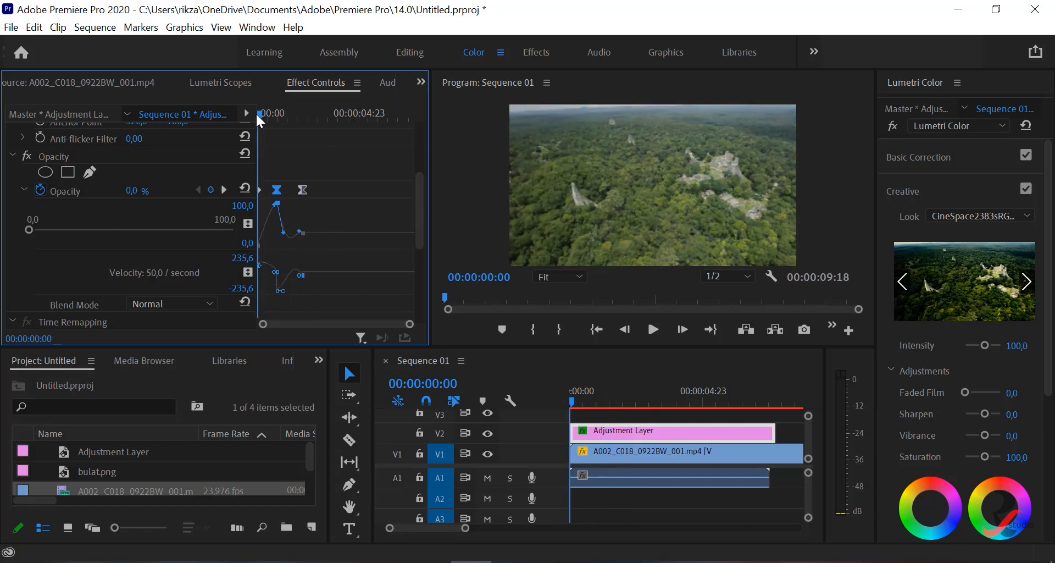
{"action": "left_click", "coordinate": [649, 329]}
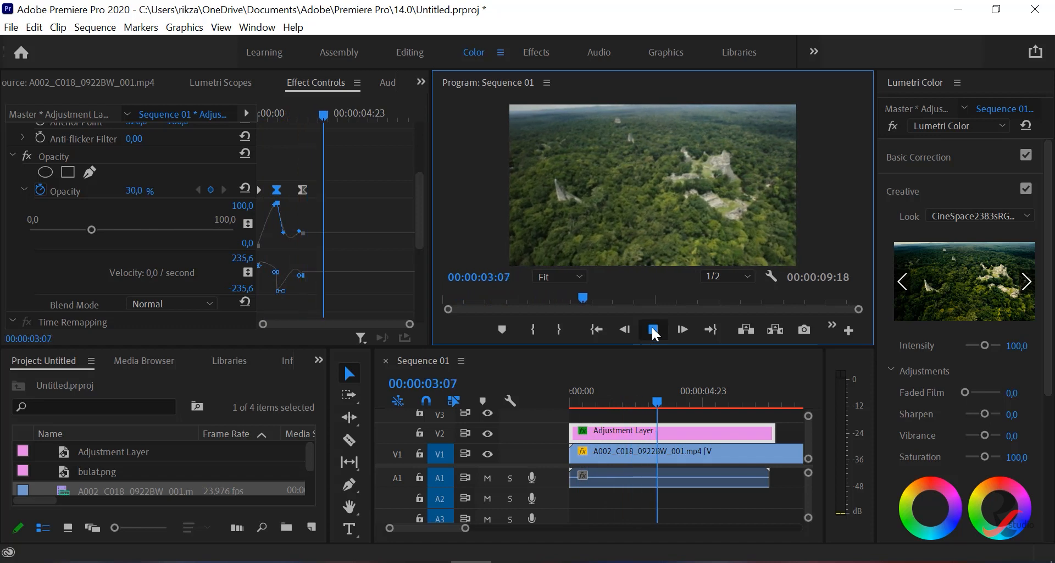
{"action": "left_click", "coordinate": [652, 328]}
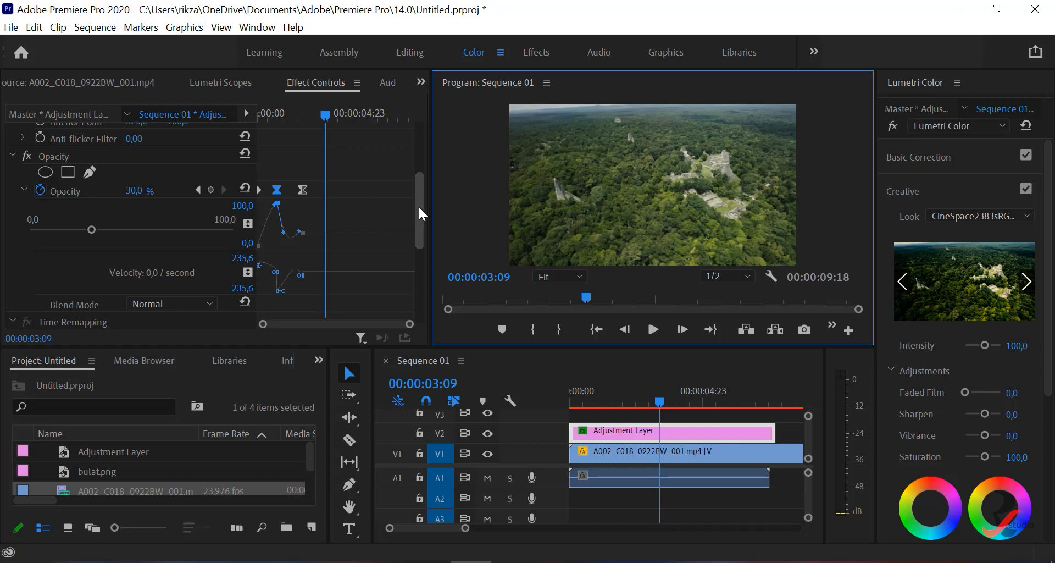
- Add two more Opacity keyframes to the Adjustment Layer, at 00:00:03:09 and 00:00:04:14
{"action": "left_click", "coordinate": [332, 190]}
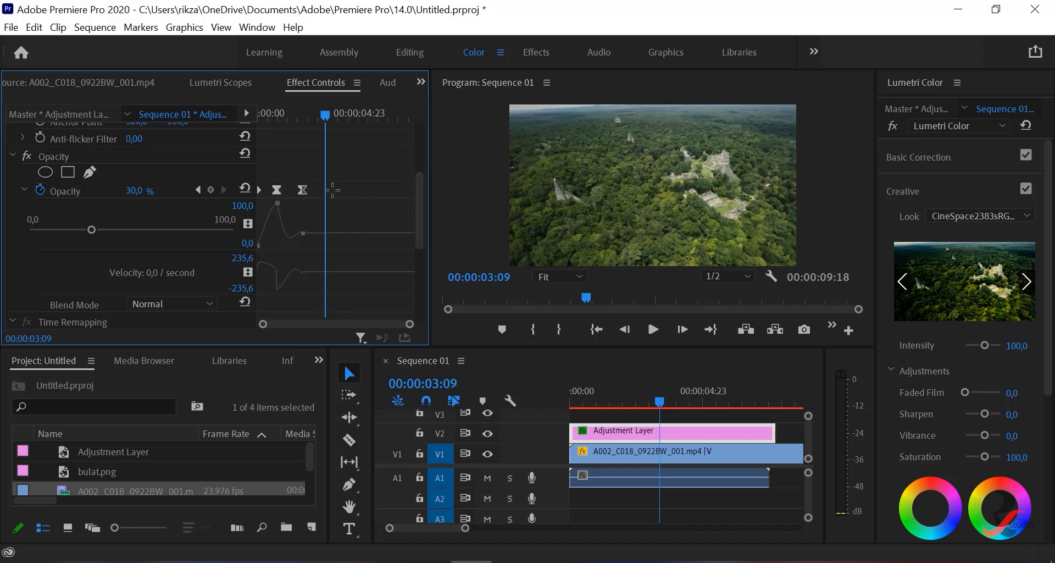
{"action": "left_click", "coordinate": [212, 189]}
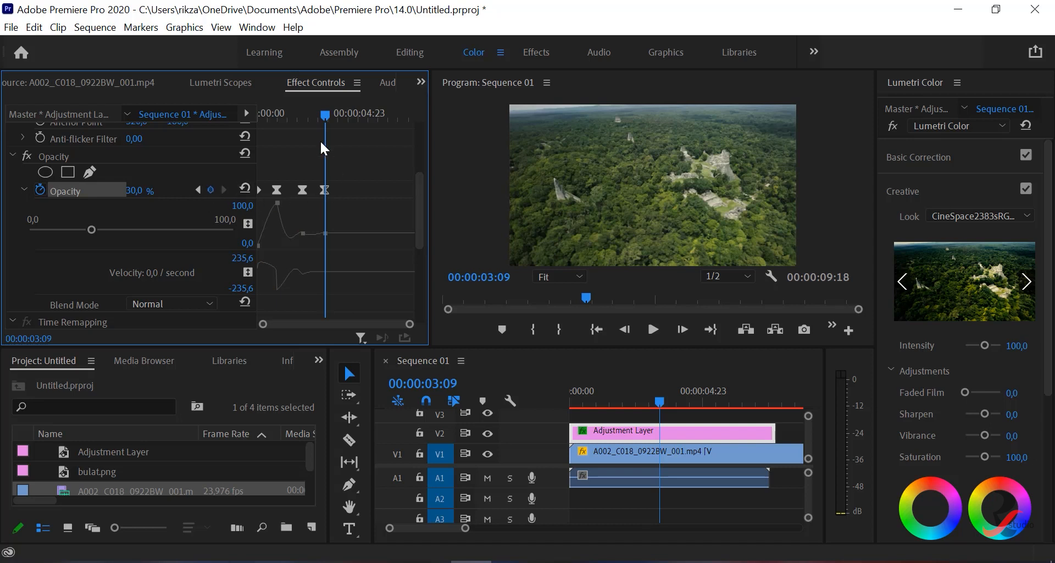
{"action": "left_click_drag", "start_coordinate": [325, 112], "coordinate": [348, 114]}
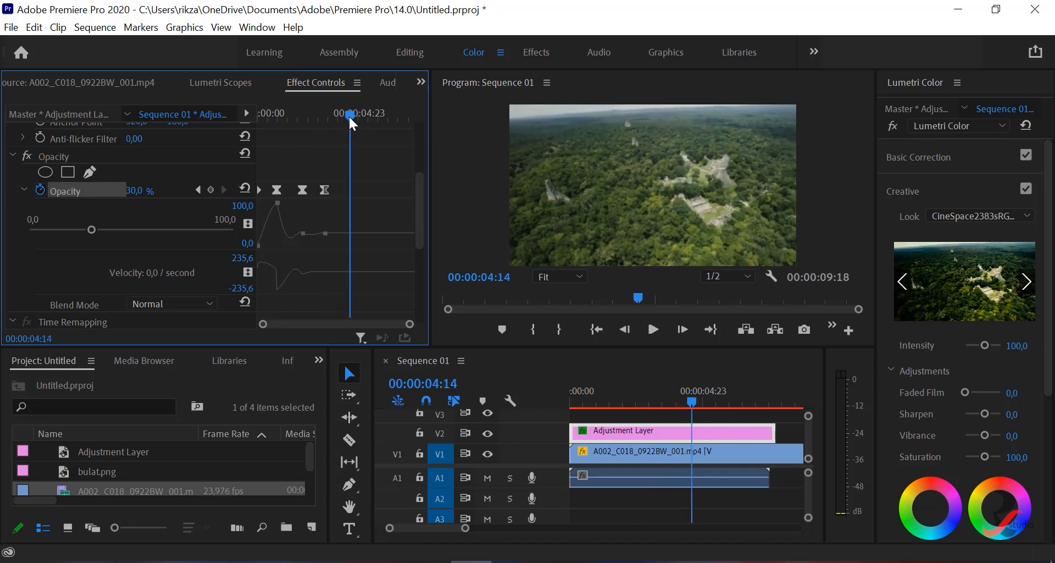
{"action": "left_click", "coordinate": [210, 189]}
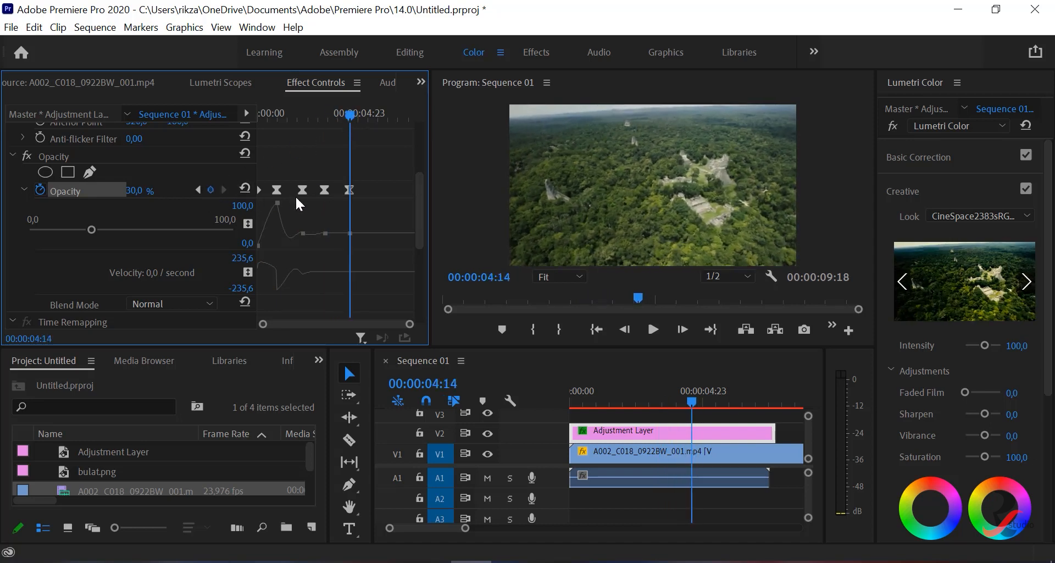
- Set the fourth Opacity keyframe, at 00:00:03:09, to 100%
{"action": "left_click", "coordinate": [324, 190]}
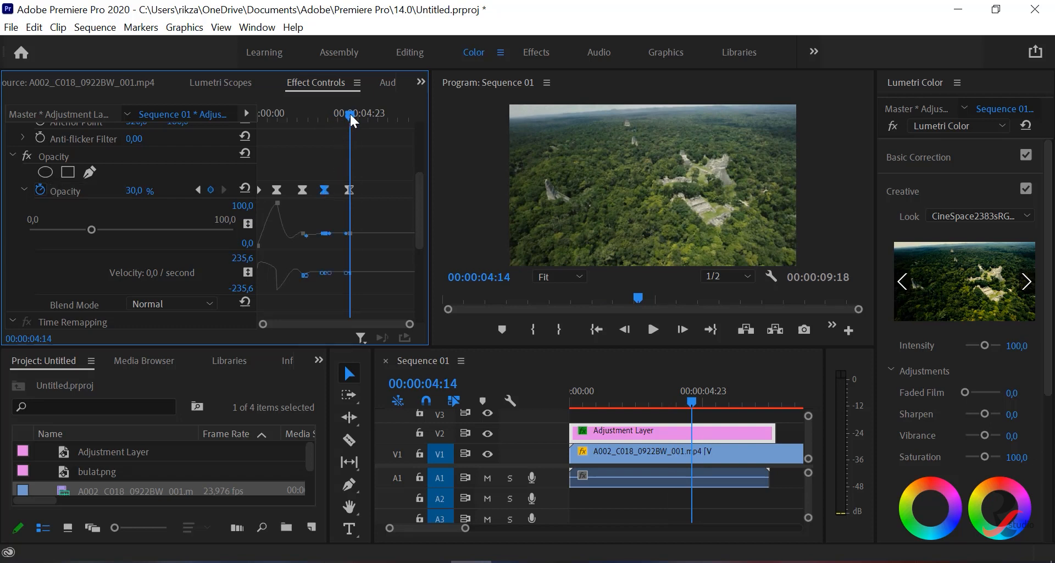
{"action": "left_click_drag", "start_coordinate": [351, 113], "coordinate": [325, 114]}
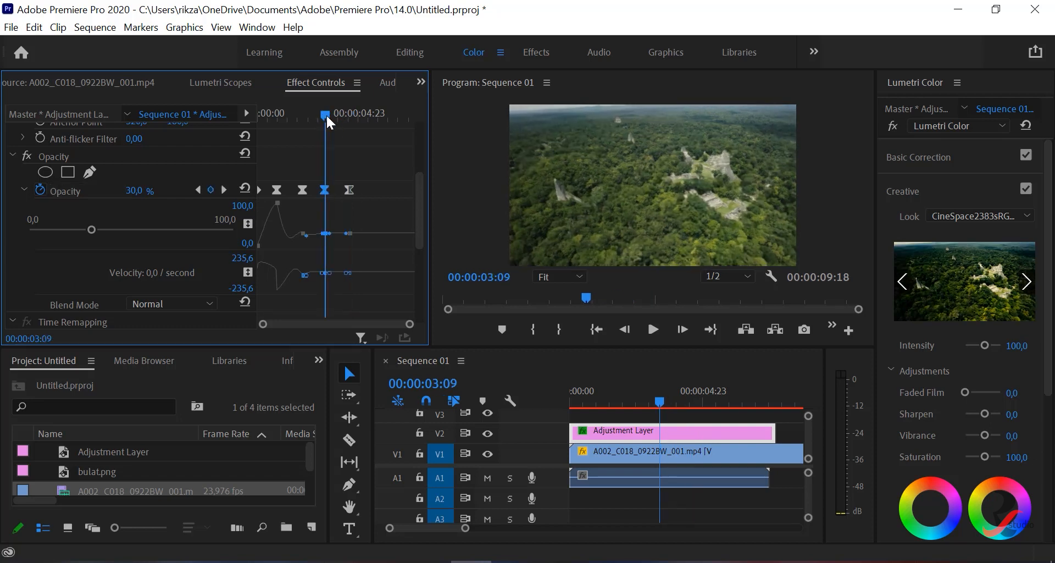
{"action": "left_click", "coordinate": [147, 187]}
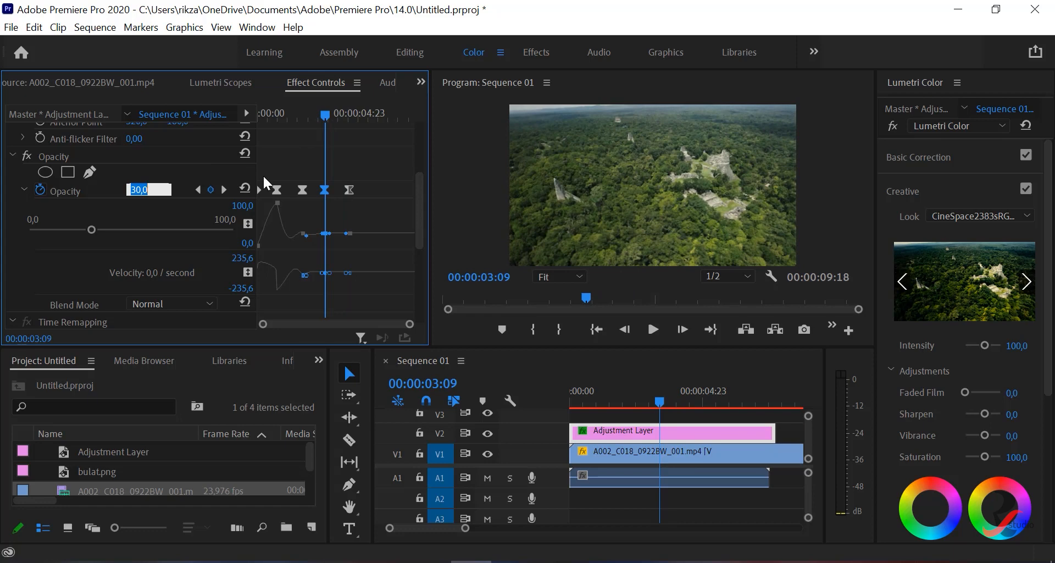
{"action": "type", "text": "100"}
{"action": "key", "text": "Return"}
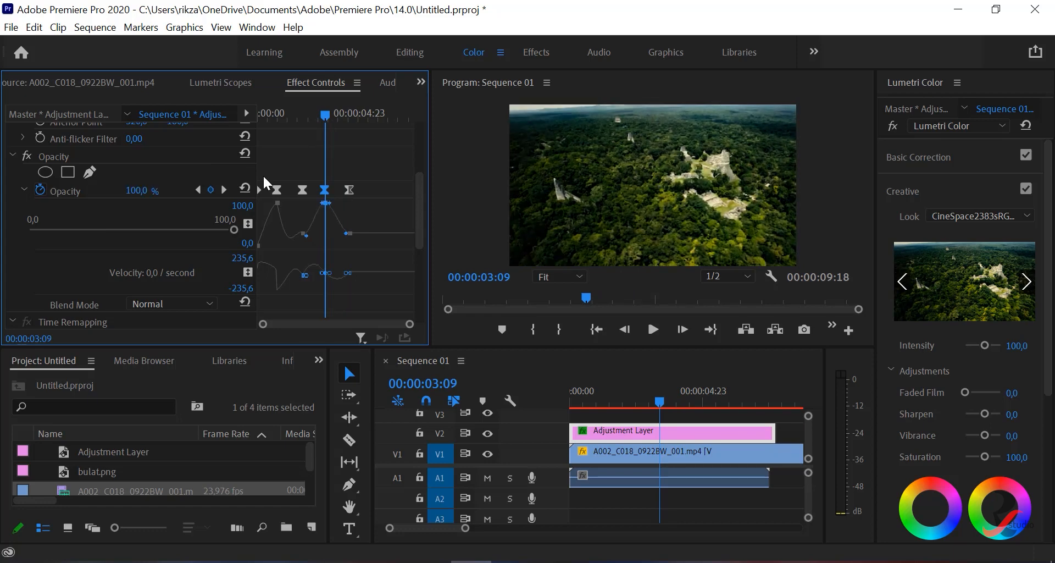
- Change the interpolation of the fourth and fifth Opacity keyframes to Hold
{"action": "right_click", "coordinate": [325, 191]}
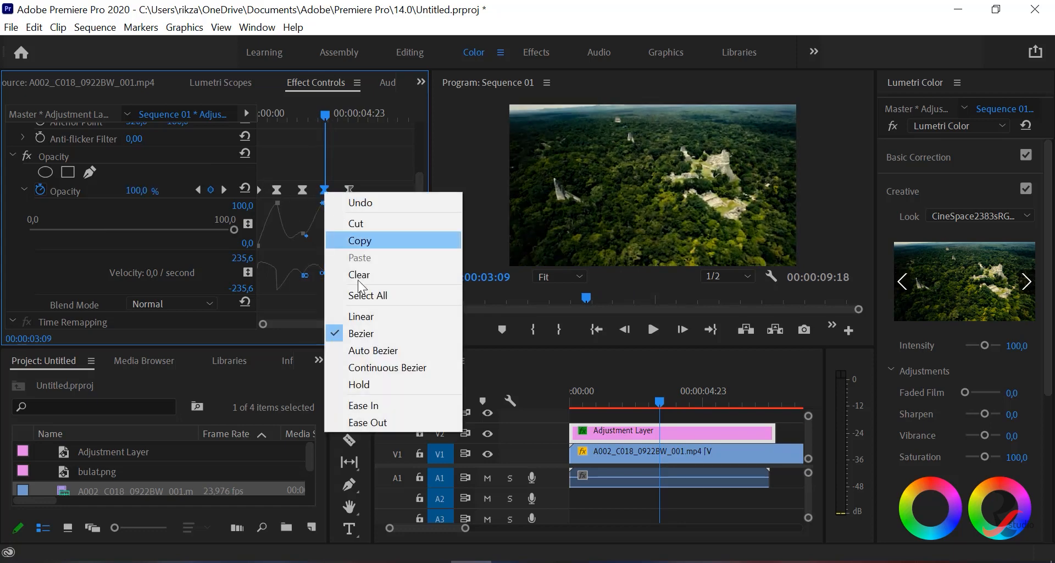
{"action": "left_click", "coordinate": [366, 383]}
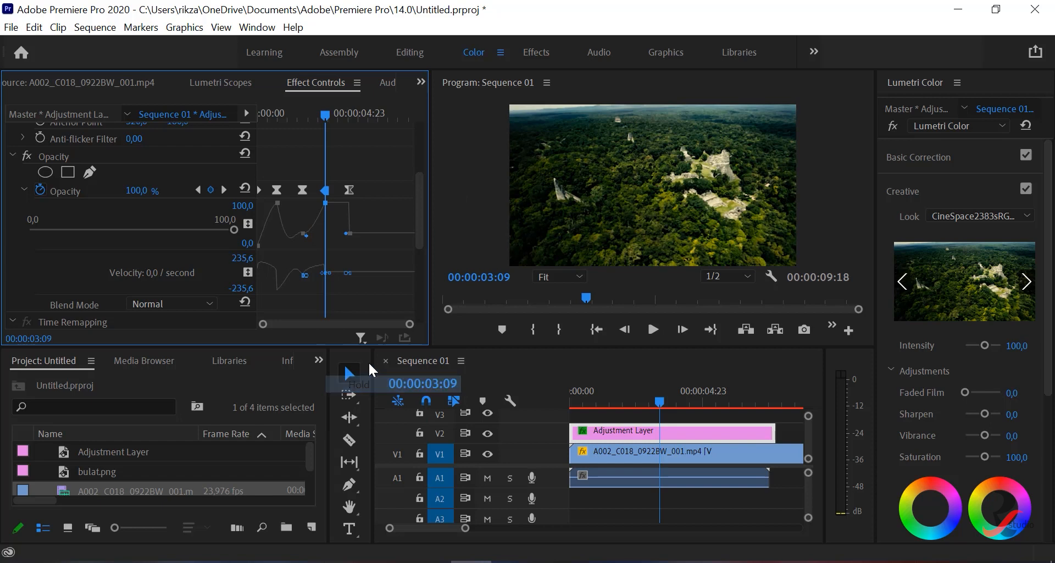
{"action": "left_click", "coordinate": [350, 189]}
{"action": "left_click_drag", "start_coordinate": [323, 113], "coordinate": [349, 116]}
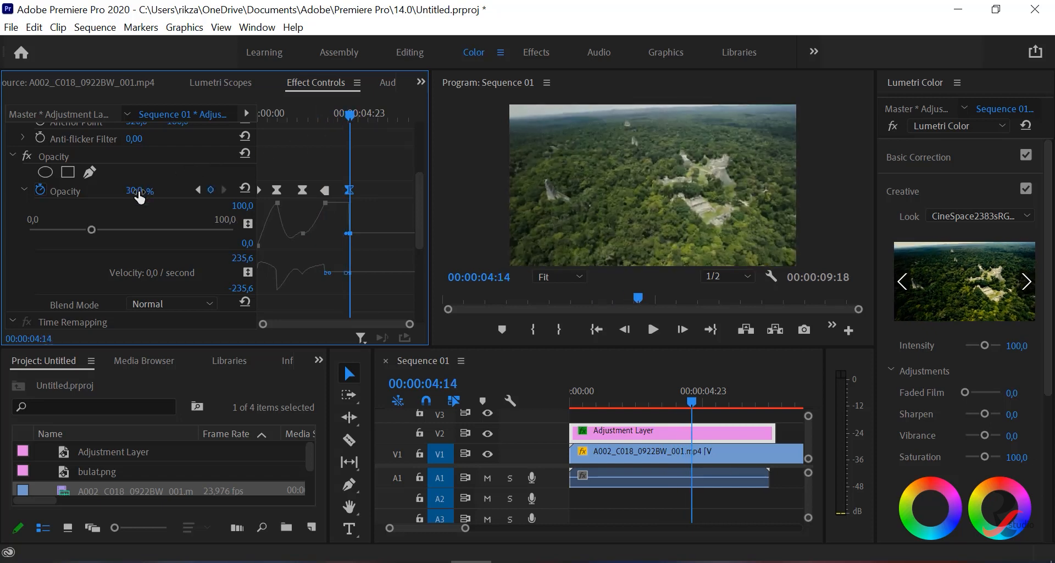
{"action": "right_click", "coordinate": [349, 191]}
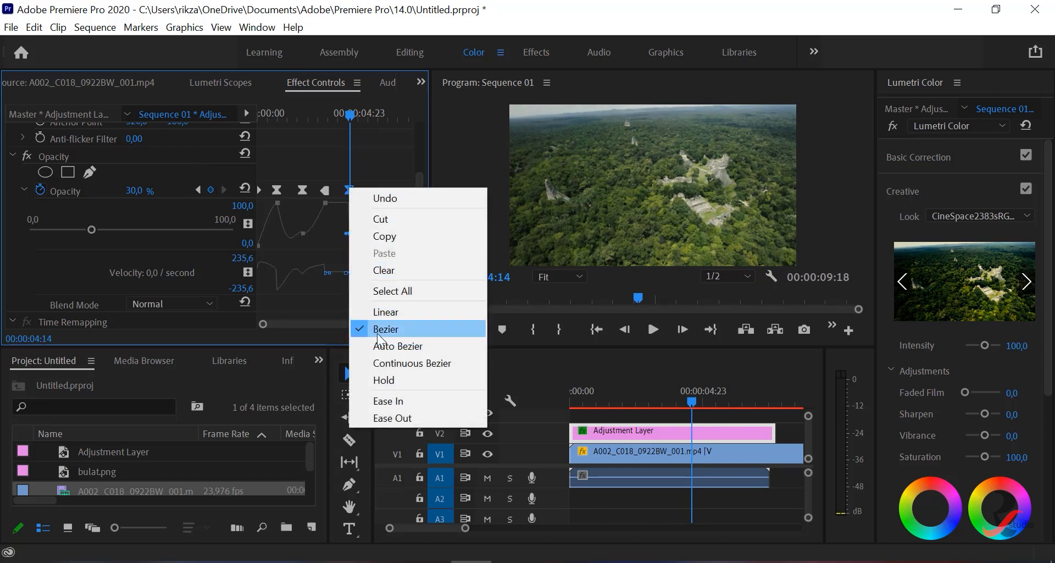
{"action": "left_click", "coordinate": [382, 380]}
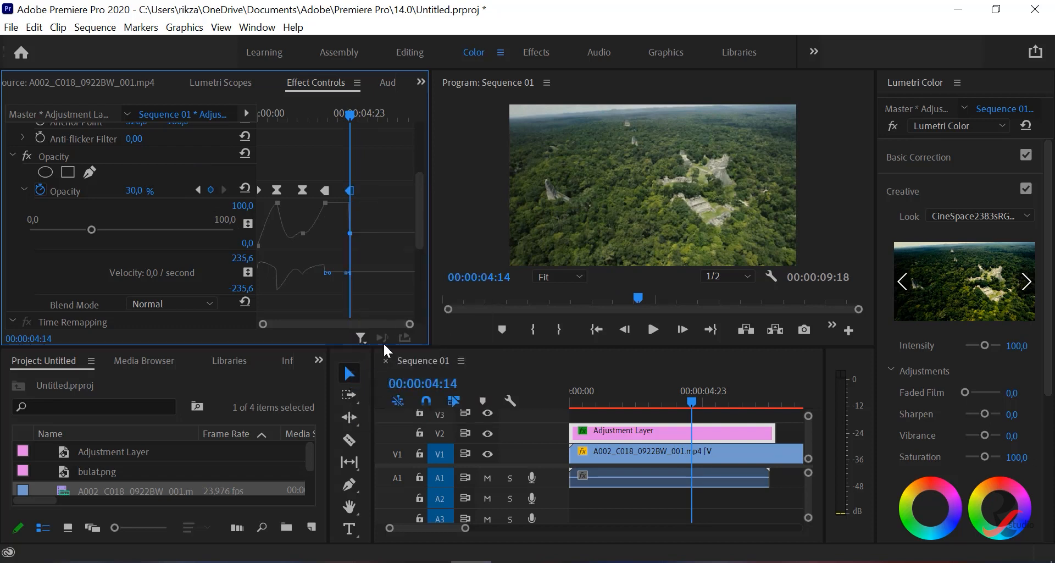
- Play the sequence from the start through the two Hold keyframes to check the opacity changes
{"action": "left_click_drag", "start_coordinate": [352, 114], "coordinate": [249, 93]}
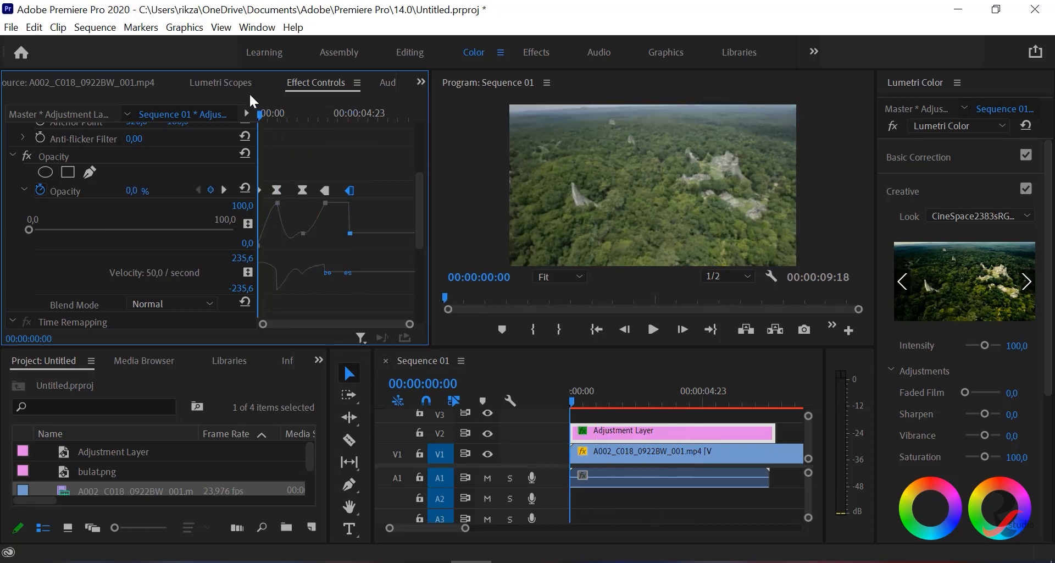
{"action": "left_click", "coordinate": [653, 329]}
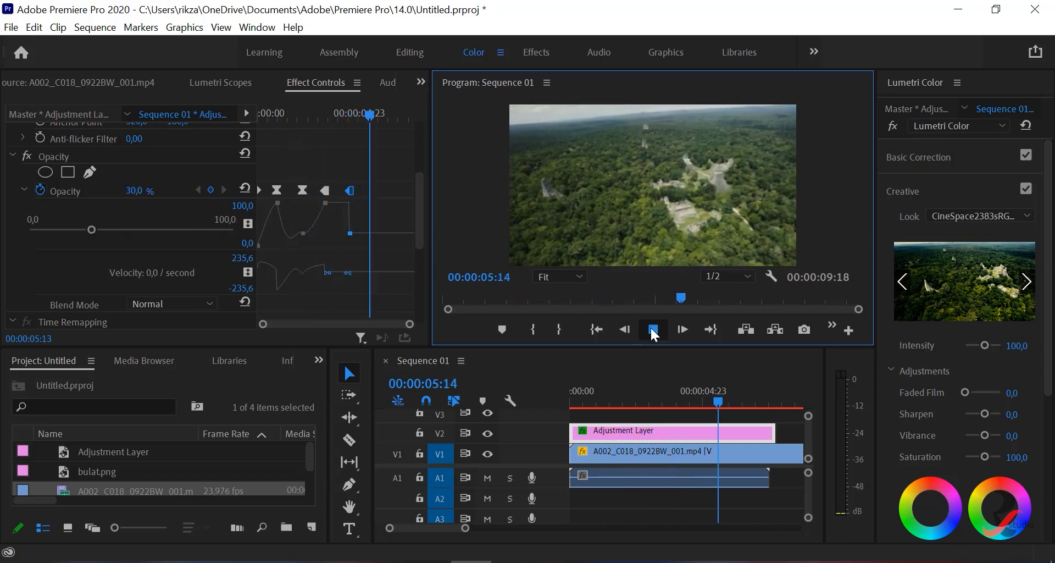
{"action": "left_click", "coordinate": [653, 329]}
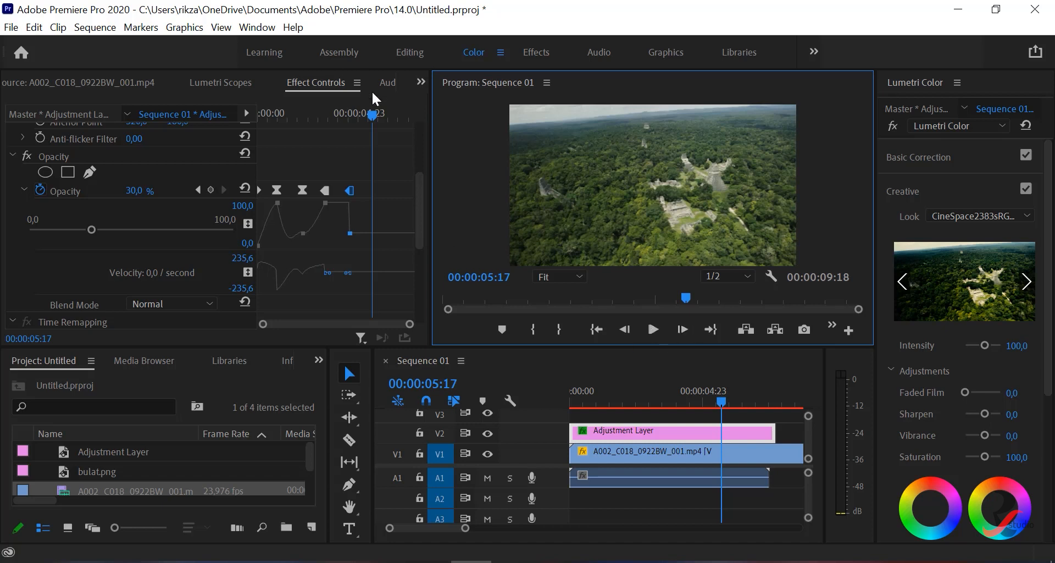
- Scrub between the fourth and fifth Opacity keyframes to examine how Hold interpolation affects the opacity value
{"action": "left_click_drag", "start_coordinate": [371, 113], "coordinate": [349, 113]}
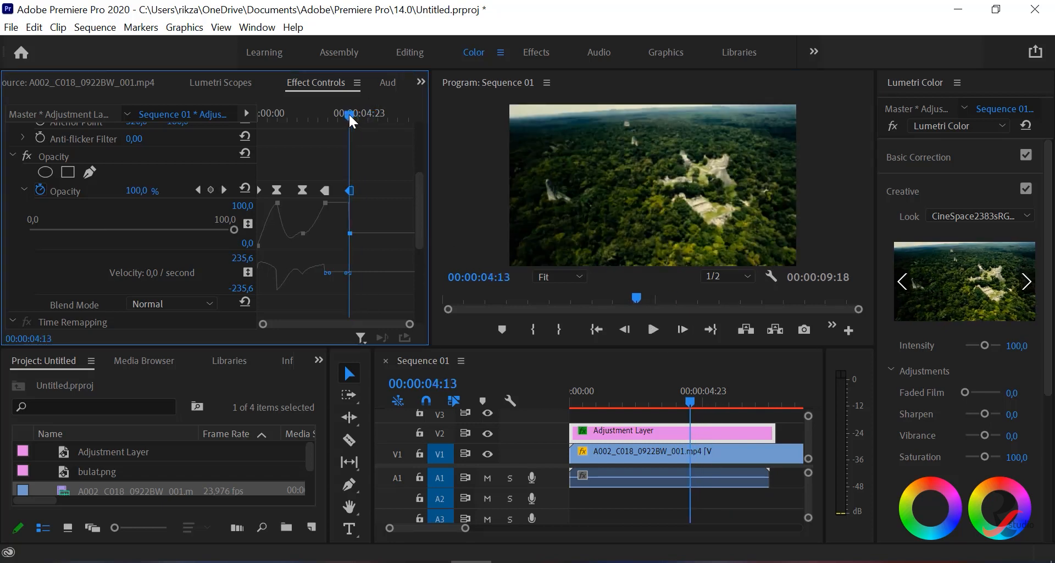
{"action": "left_click_drag", "start_coordinate": [349, 113], "coordinate": [324, 122]}
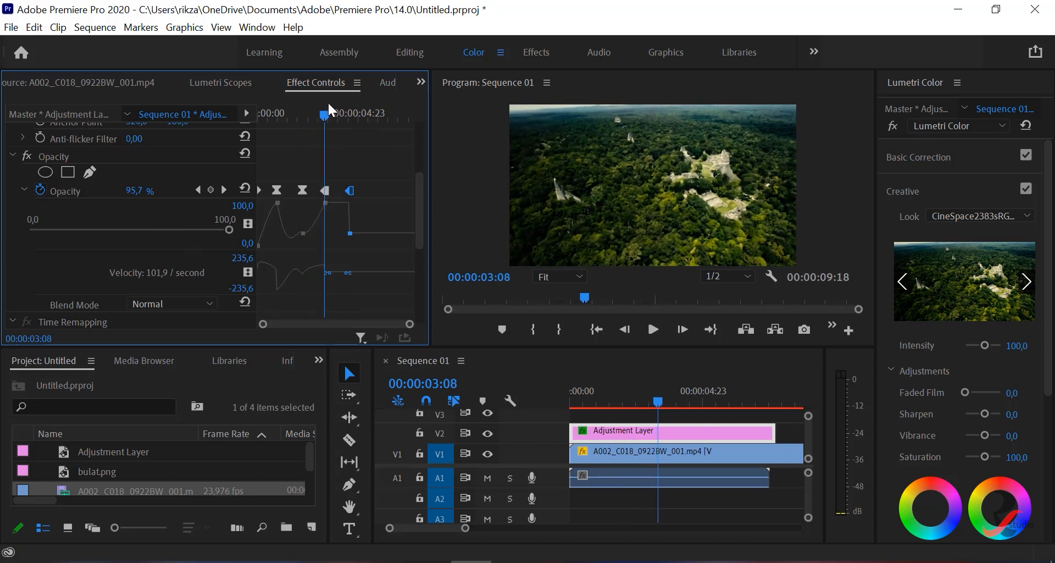
{"action": "left_click_drag", "start_coordinate": [324, 113], "coordinate": [337, 113]}
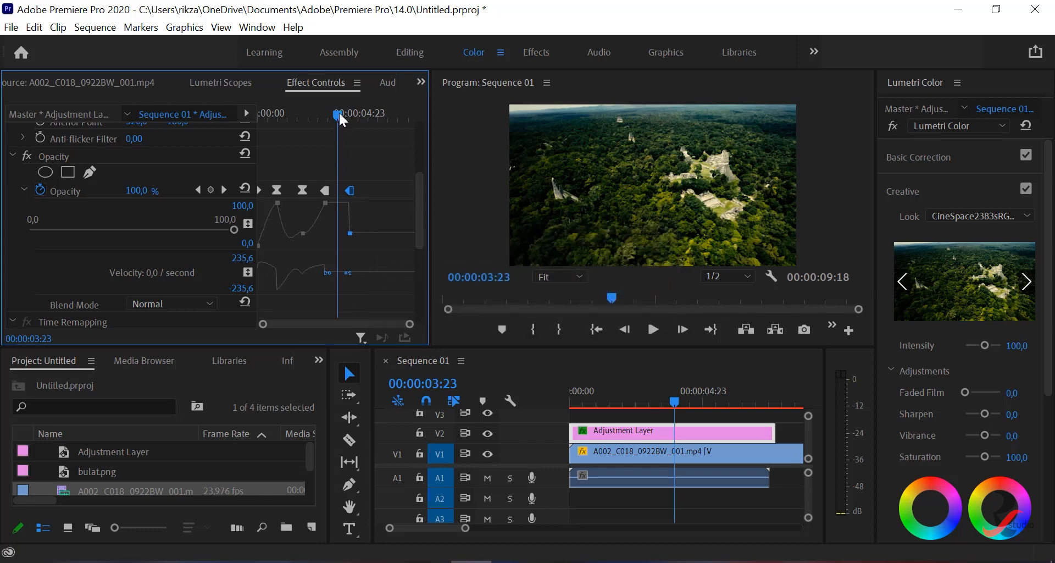
{"action": "left_click_drag", "start_coordinate": [338, 111], "coordinate": [350, 113]}
{"action": "left_click", "coordinate": [408, 364]}
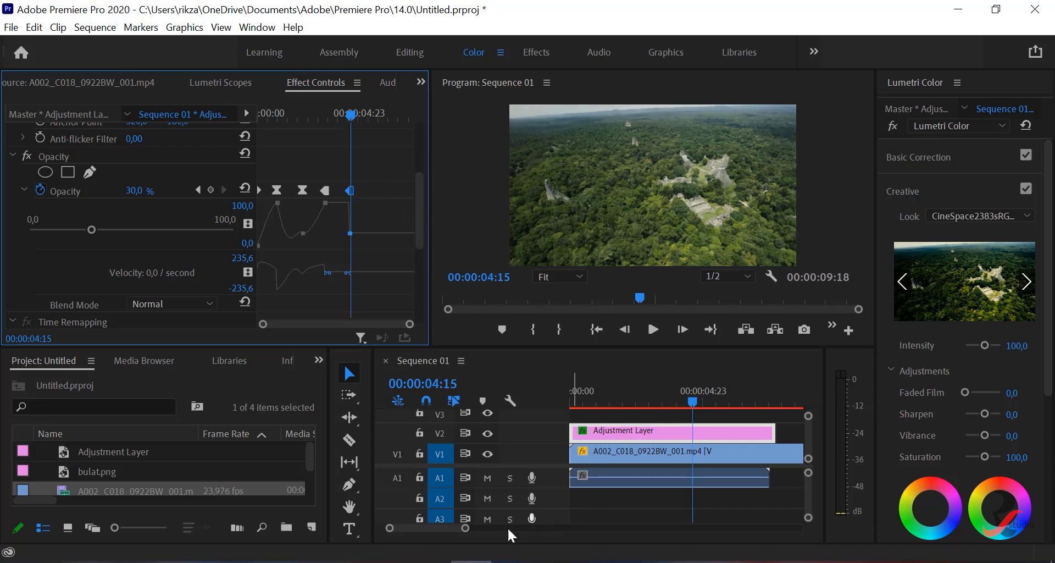
- Unlink the forest clip's audio and delete it, and extend the Adjustment Layer to the end of the video clip
{"action": "left_click_drag", "start_coordinate": [444, 527], "coordinate": [497, 528]}
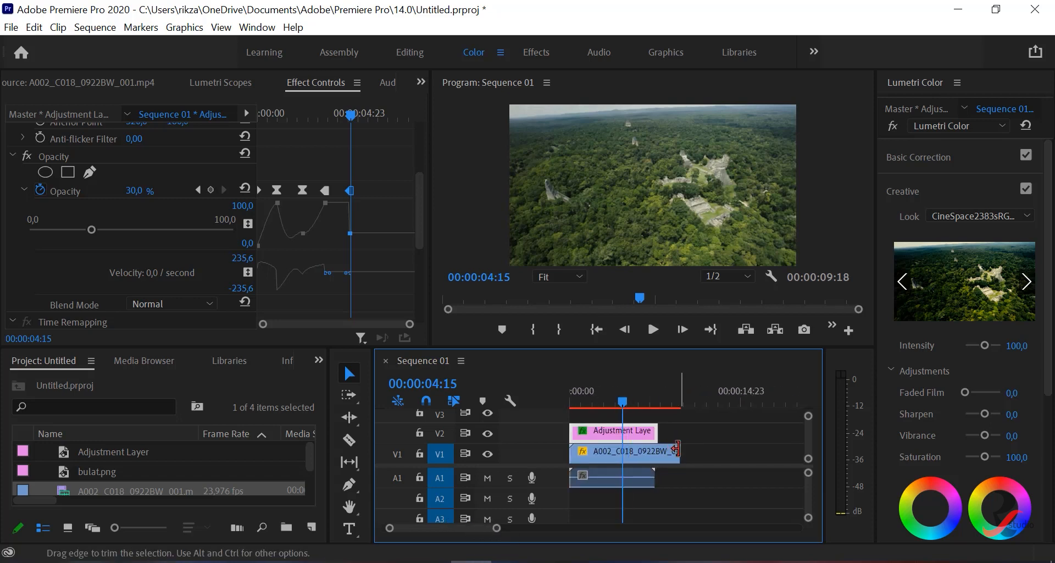
{"action": "left_click_drag", "start_coordinate": [682, 449], "coordinate": [680, 450]}
{"action": "left_click", "coordinate": [644, 482]}
{"action": "right_click", "coordinate": [644, 482]}
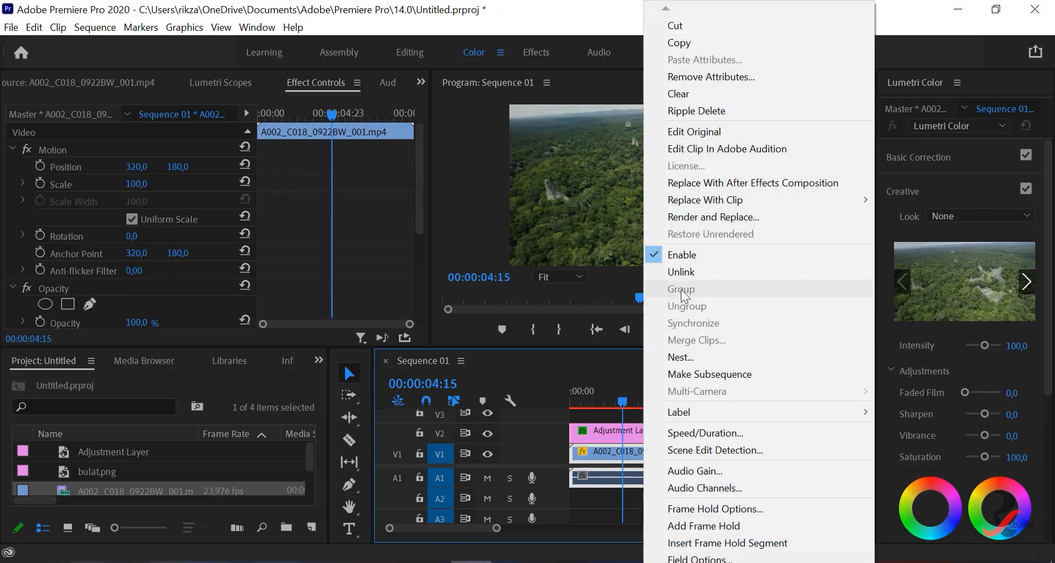
{"action": "left_click", "coordinate": [682, 274]}
{"action": "left_click", "coordinate": [688, 495]}
{"action": "left_click", "coordinate": [639, 479]}
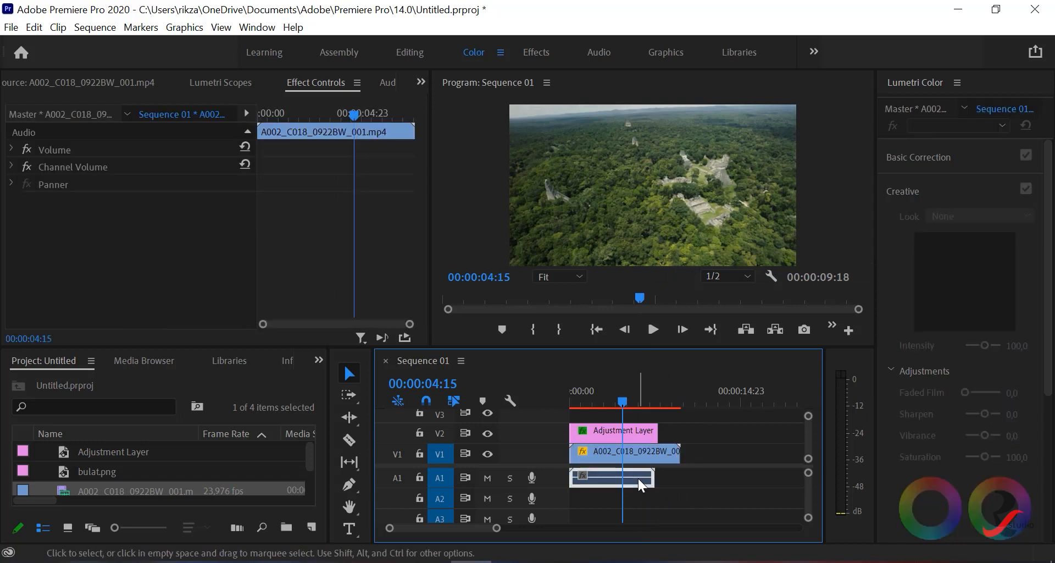
{"action": "key", "text": "Delete"}
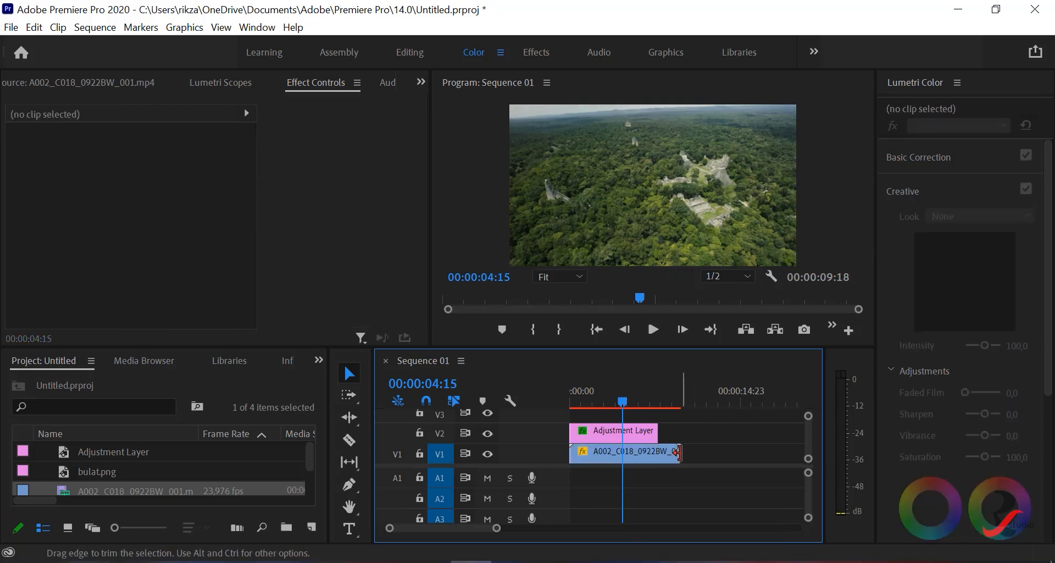
{"action": "left_click_drag", "start_coordinate": [658, 430], "coordinate": [680, 431]}
- Play the sequence from the start in a maximized program view, restore the layout, and review the forest clip's effect properties
{"action": "left_click_drag", "start_coordinate": [611, 400], "coordinate": [557, 398]}
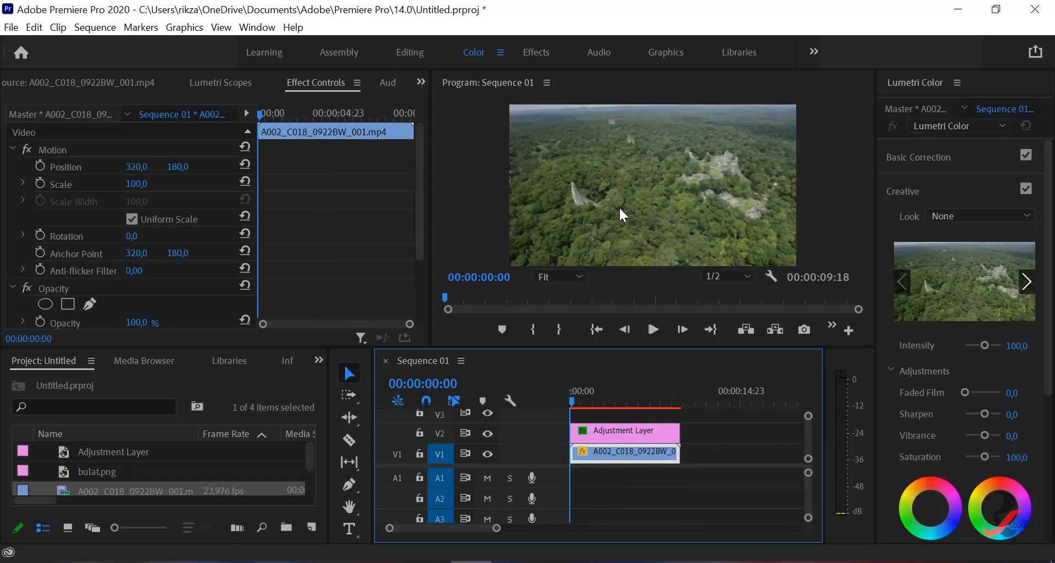
{"action": "key", "text": "grave"}
{"action": "left_click", "coordinate": [528, 528]}
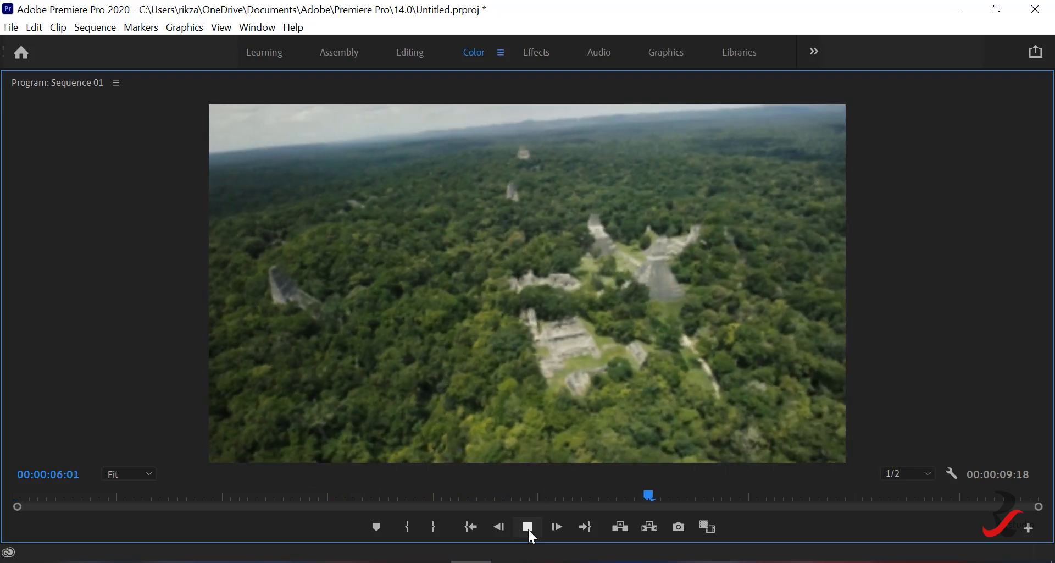
{"action": "left_click", "coordinate": [527, 528]}
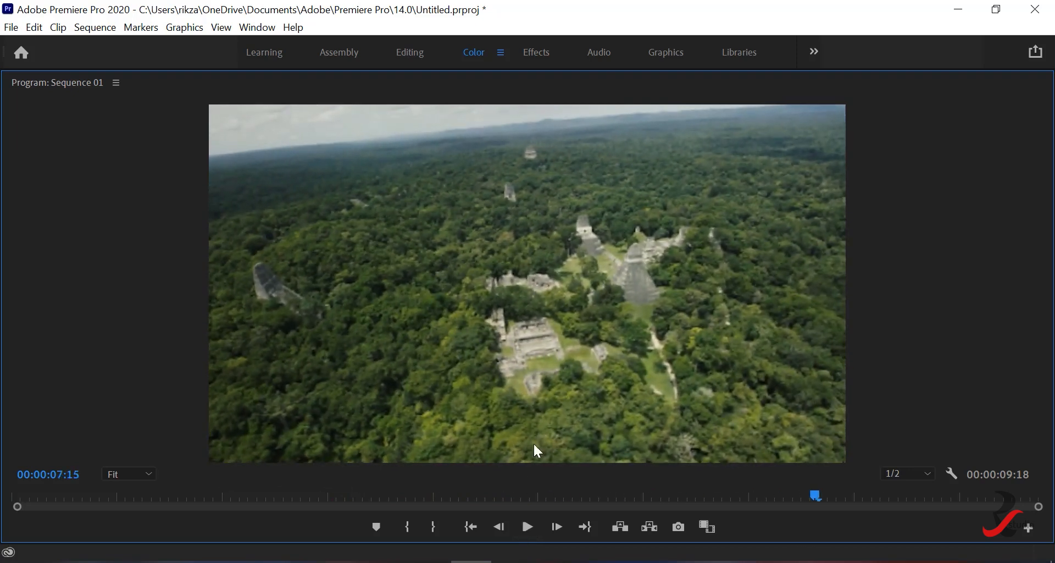
{"action": "key", "text": "grave"}
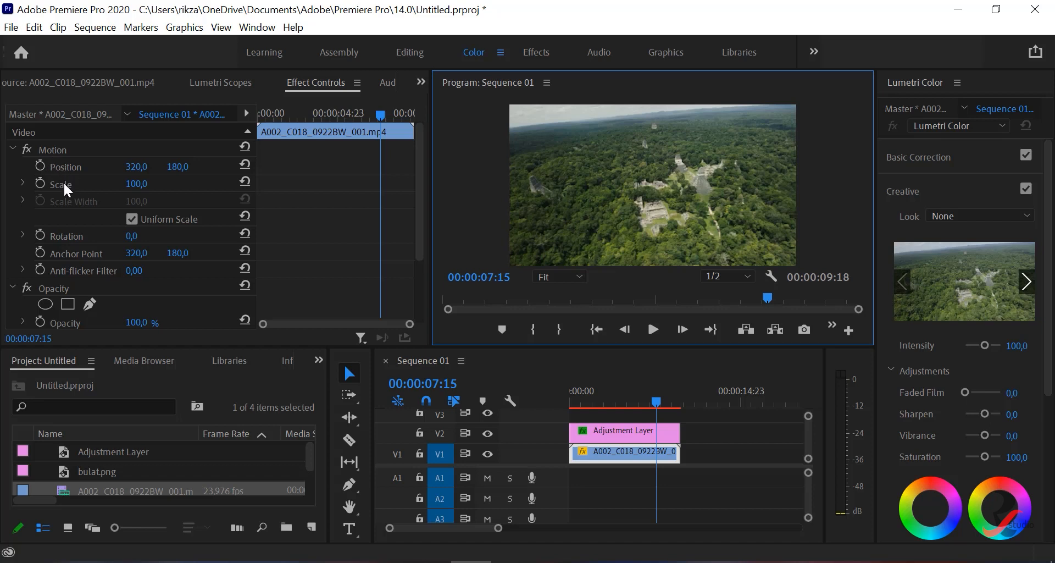
{"action": "scroll", "coordinate": [101, 253], "scroll_direction": "down", "scroll_amount": 3}
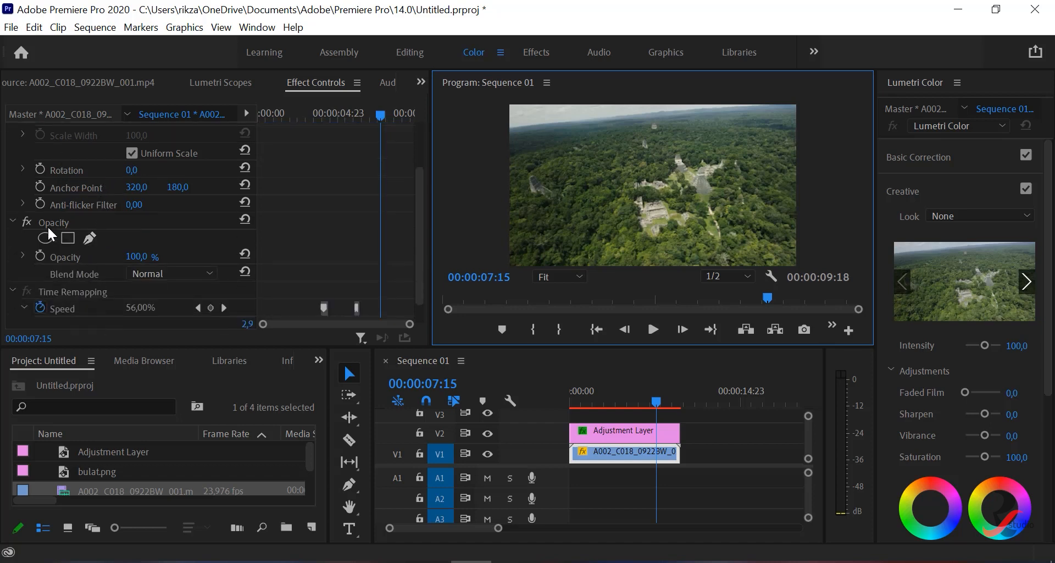
{"action": "scroll", "coordinate": [48, 225], "scroll_direction": "down", "scroll_amount": 1}
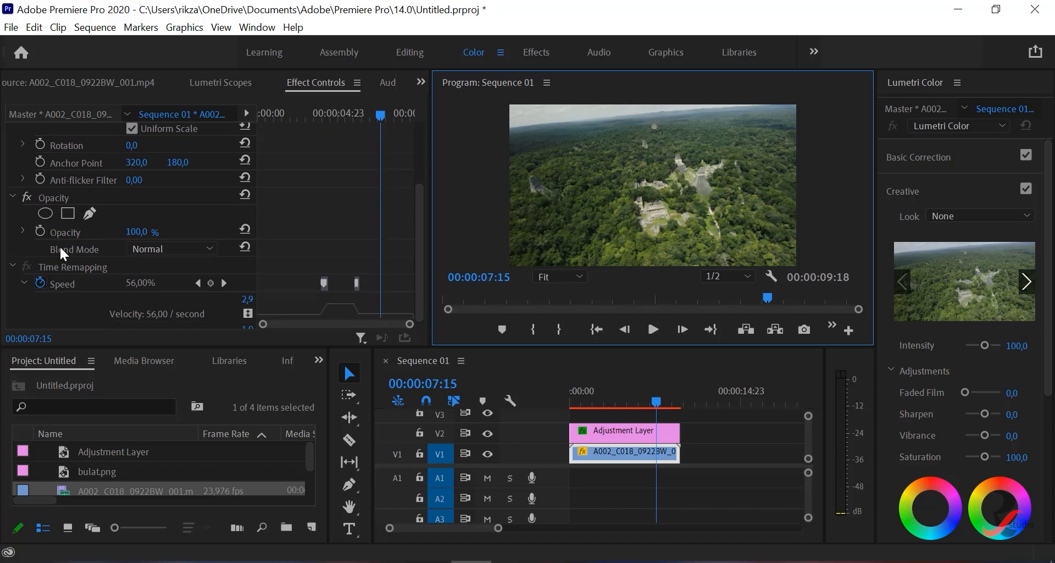